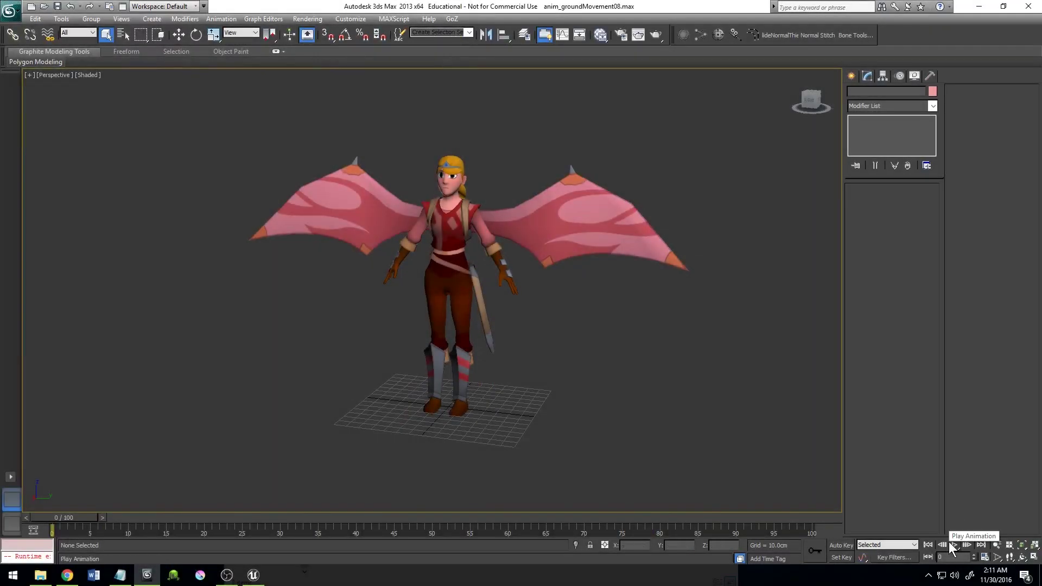
Step: Play and stop the run animation, reset to frame 0, then run the character upstairs
{"action": "left_click", "coordinate": [955, 547]}
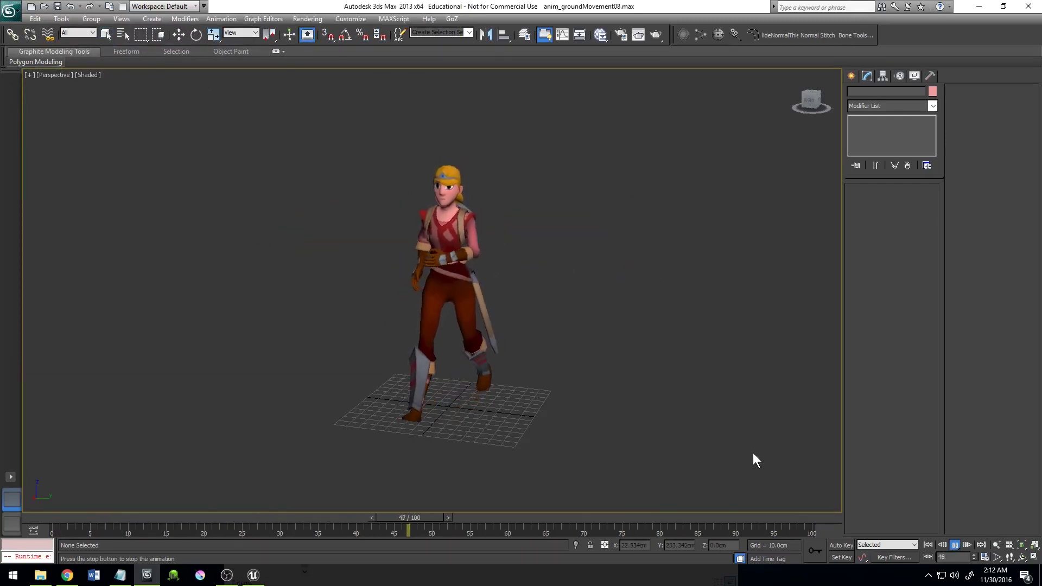
{"action": "left_click", "coordinate": [956, 547]}
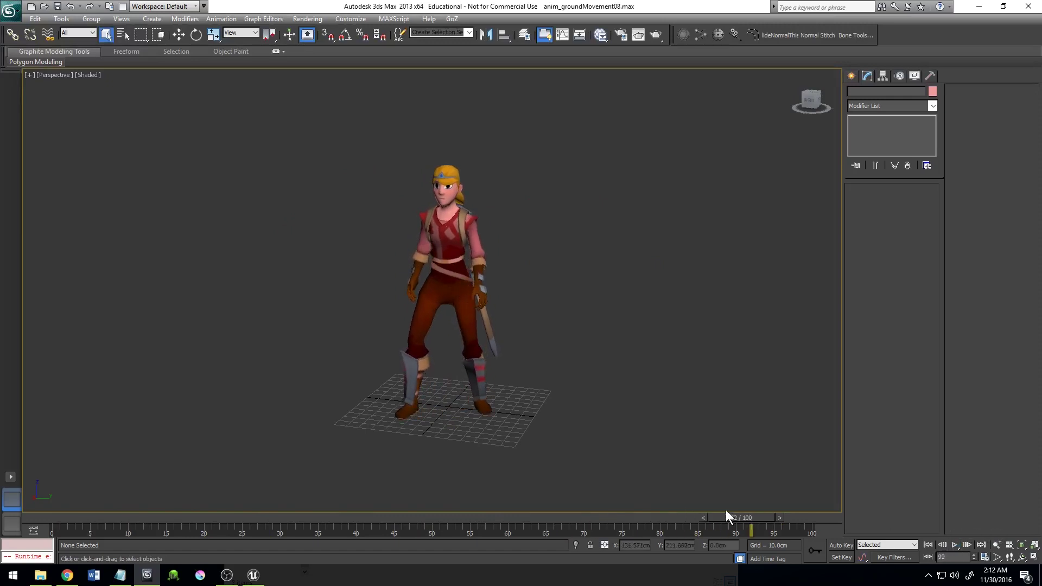
{"action": "left_click_drag", "start_coordinate": [712, 518], "coordinate": [39, 522]}
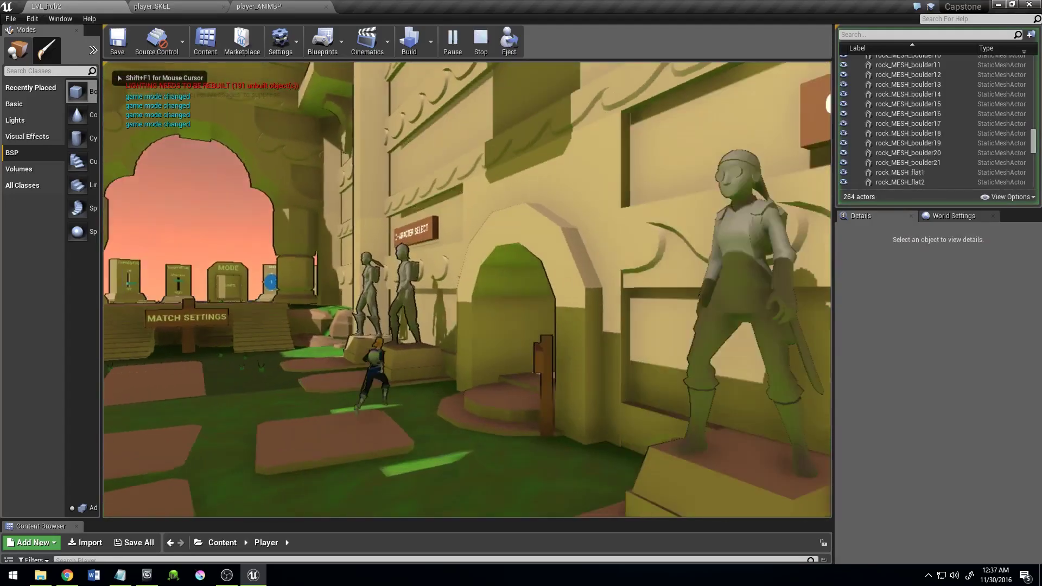
{"action": "type", "text": "w"}
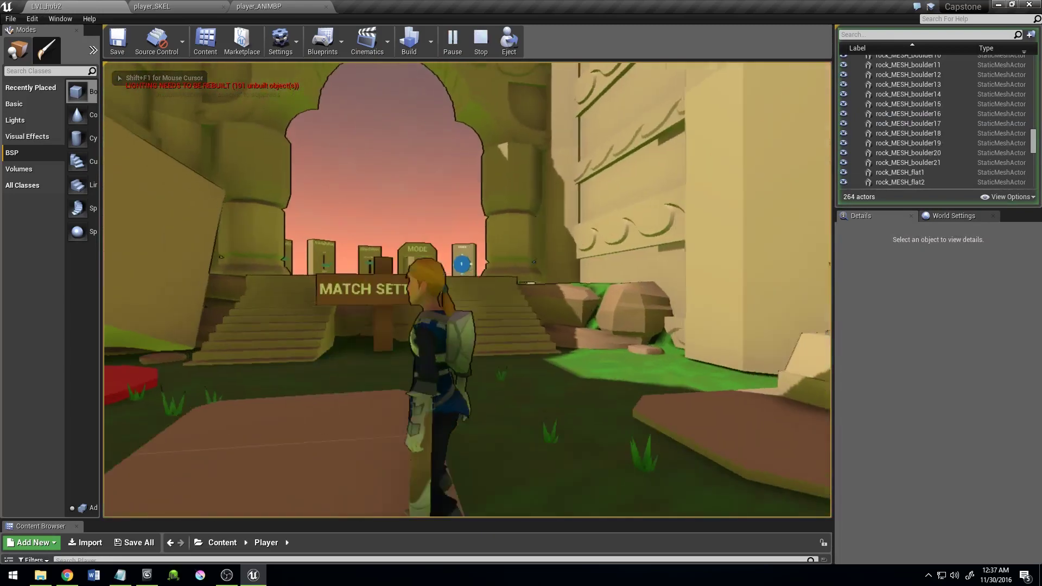
{"action": "type", "text": "w"}
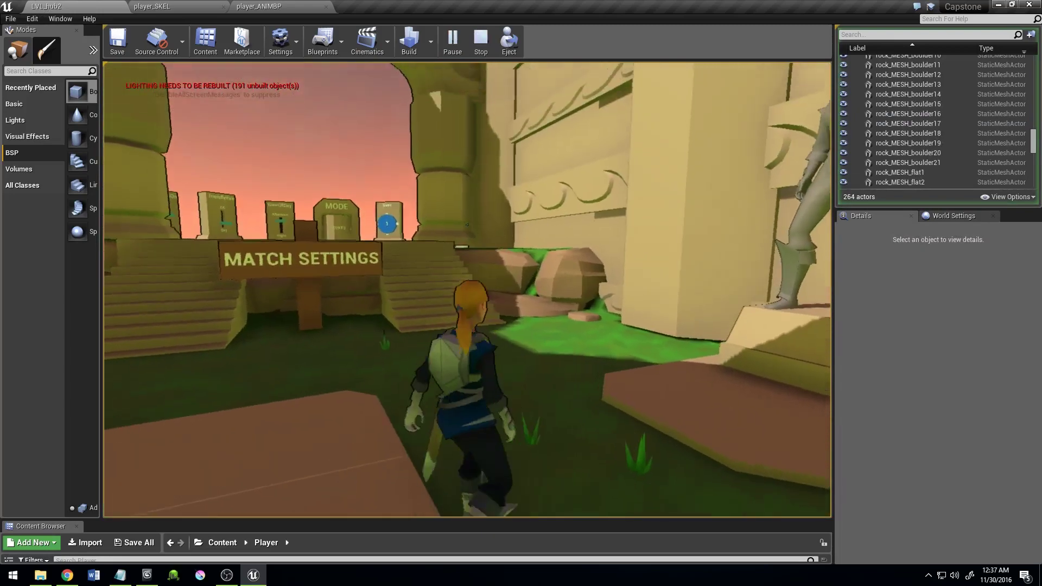
{"action": "type", "text": "w"}
{"action": "key", "text": "space"}
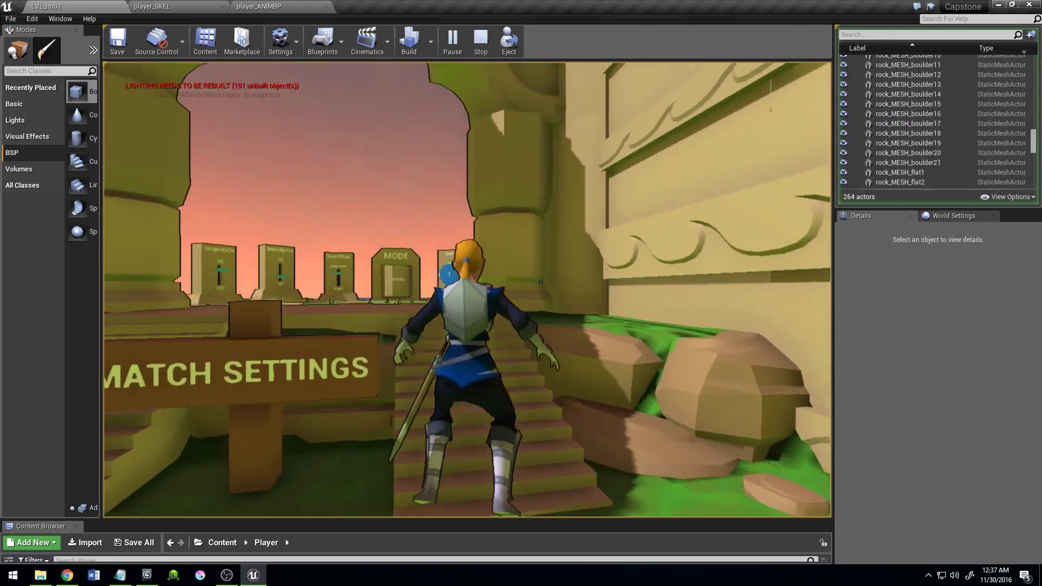
{"action": "key", "text": "s"}
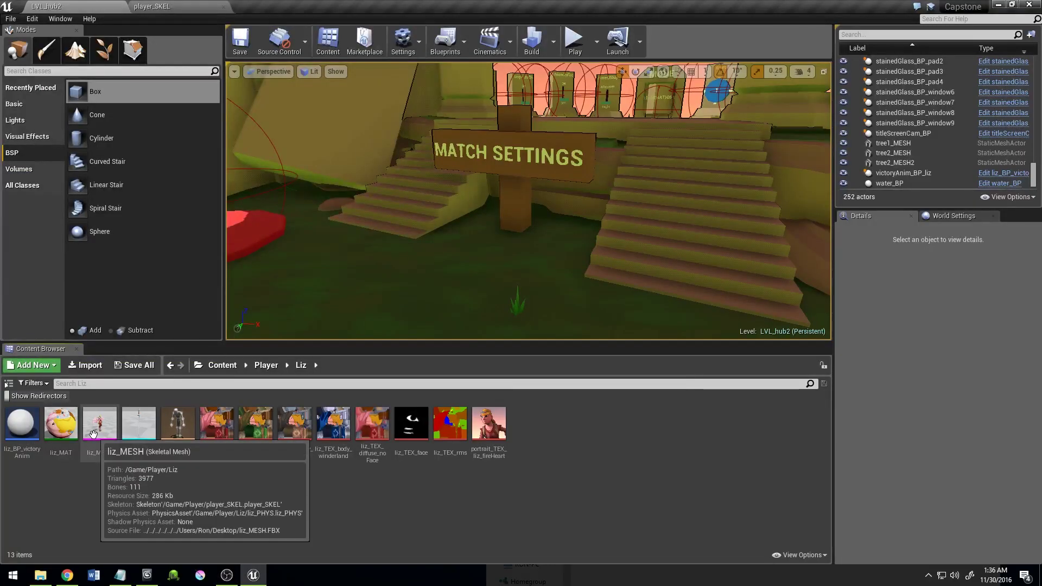
Step: Preview the liz_MESH skeletal mesh from the front
{"action": "double_click", "coordinate": [99, 423]}
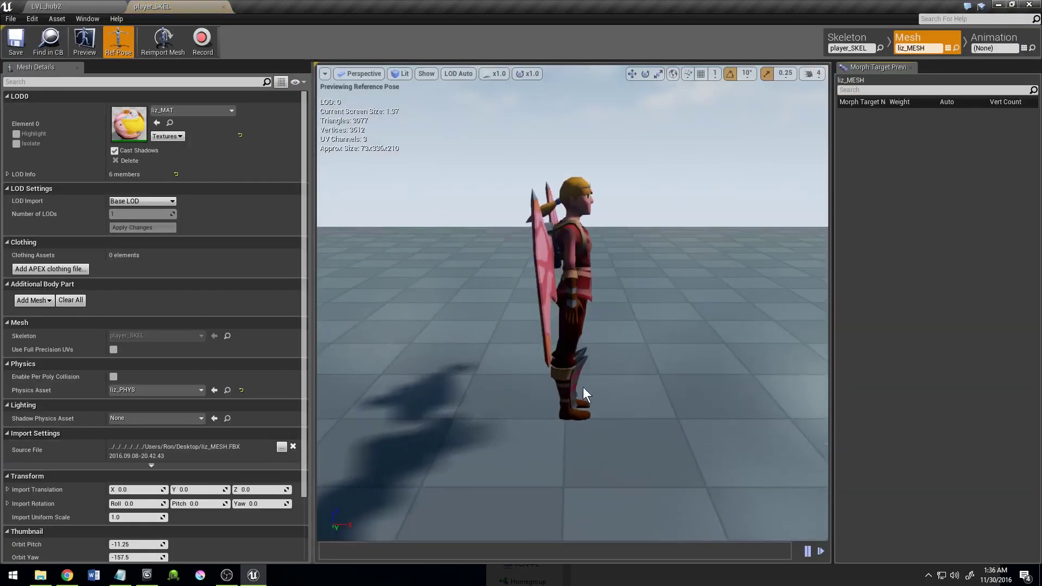
{"action": "left_click_drag", "start_coordinate": [606, 388], "coordinate": [489, 383]}
{"action": "key", "text": "ctrl+w"}
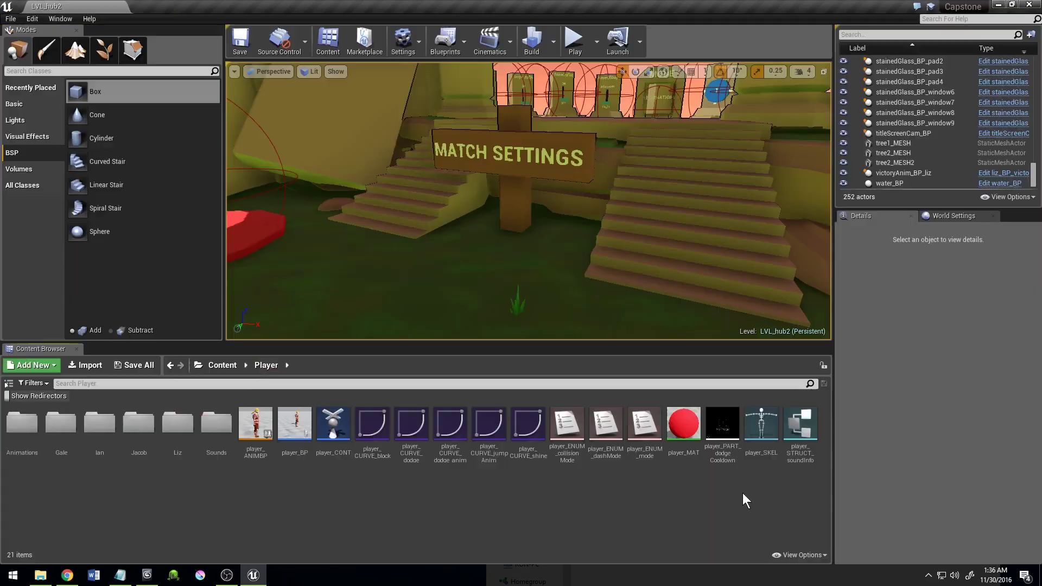
Step: Preview the player_SKEL skeleton with its root bone selected, viewing the wings from the front
{"action": "left_click", "coordinate": [760, 436]}
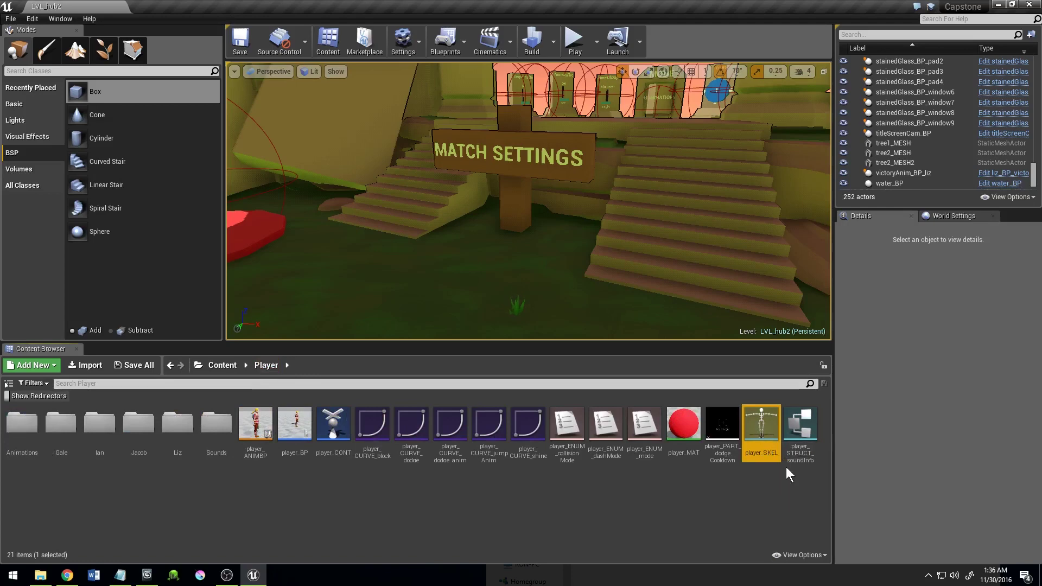
{"action": "double_click", "coordinate": [771, 438]}
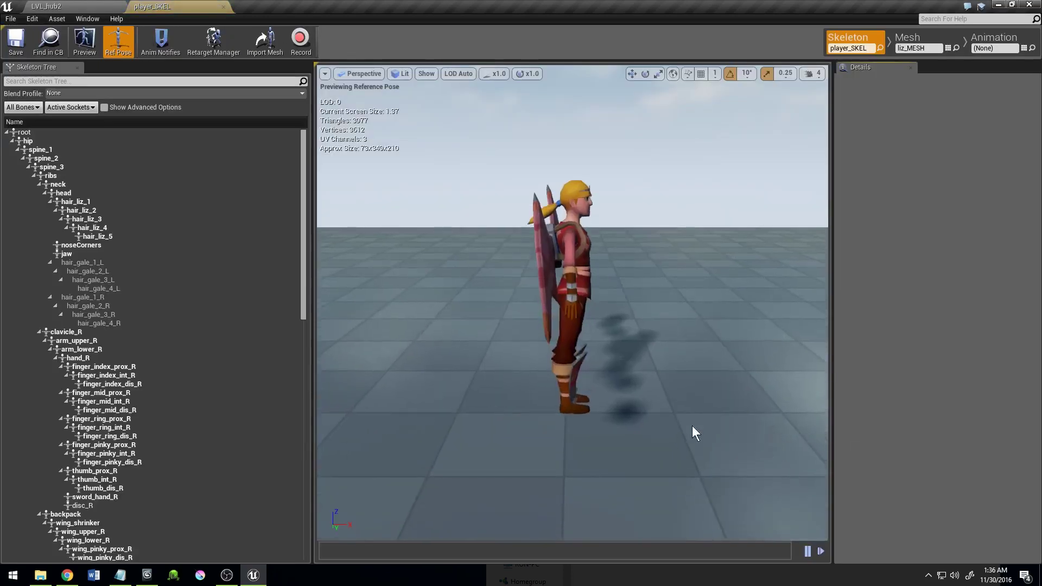
{"action": "left_click", "coordinate": [53, 132]}
{"action": "left_click_drag", "start_coordinate": [654, 329], "coordinate": [529, 327]}
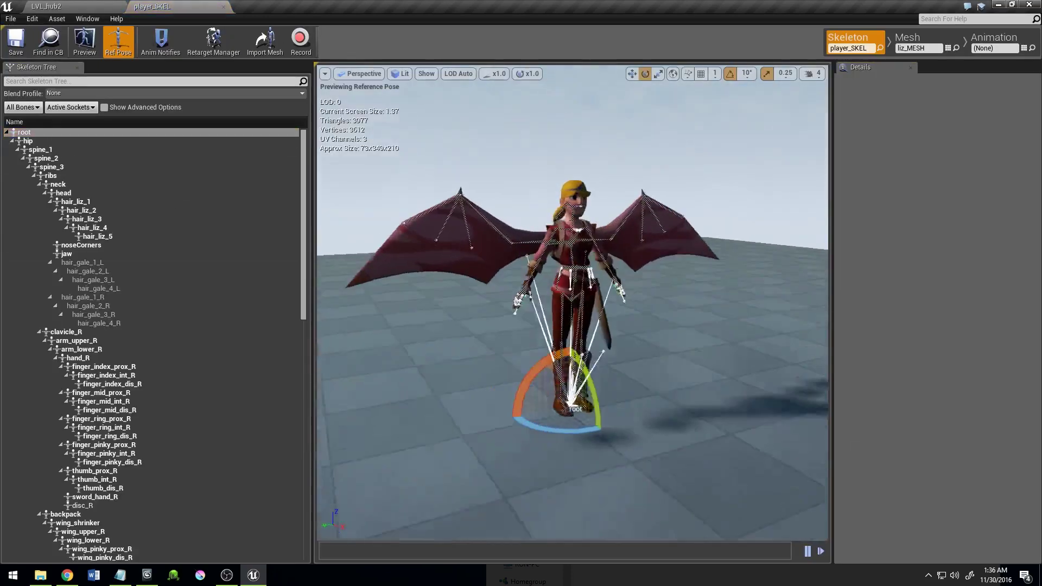
{"action": "key", "text": "alt+Tab"}
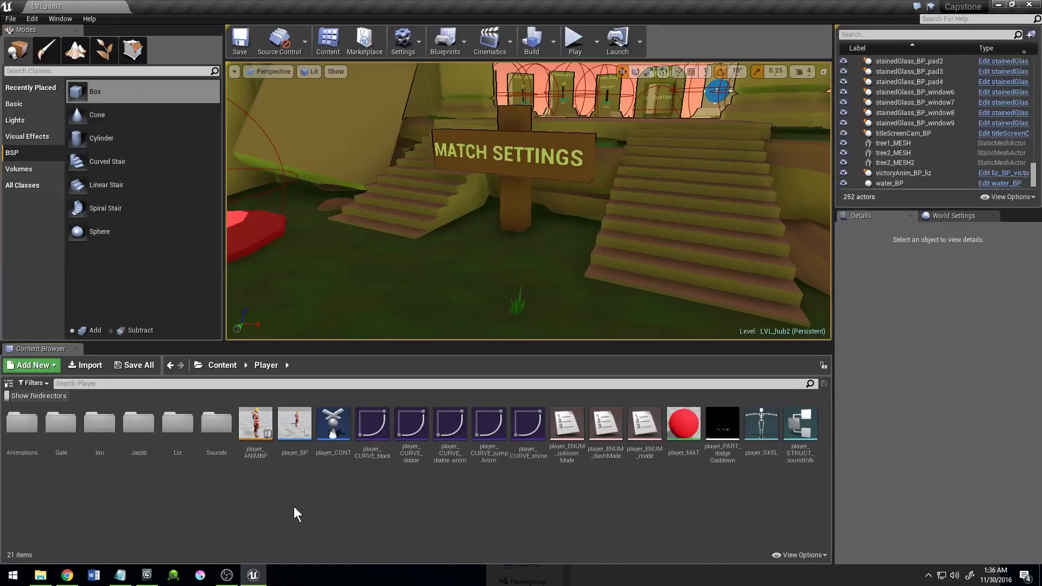
Step: Enlarge the Animations folder view and preview player_ANIM_wall_run
{"action": "double_click", "coordinate": [61, 427]}
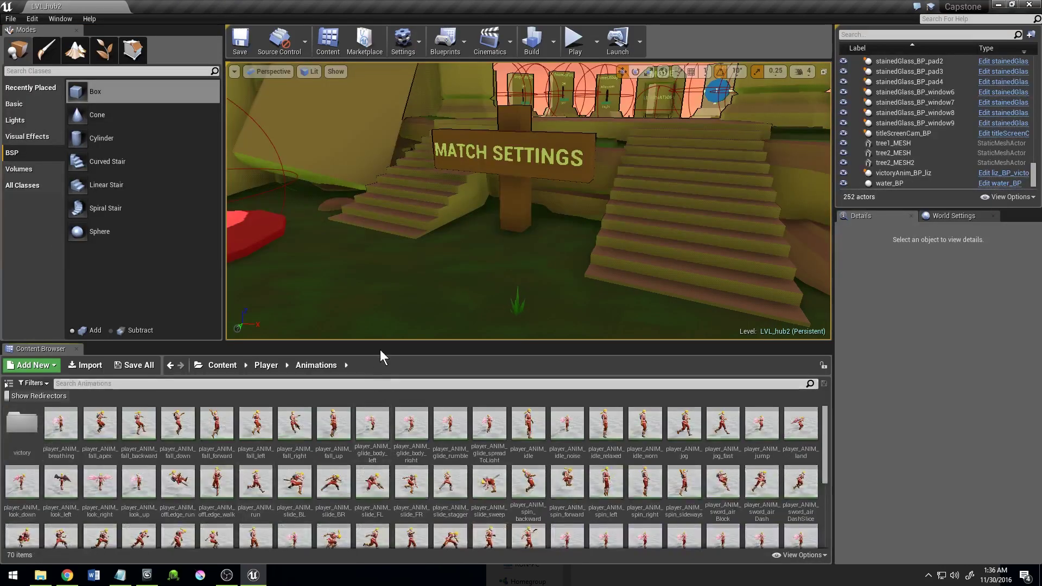
{"action": "left_click_drag", "start_coordinate": [387, 342], "coordinate": [398, 285]}
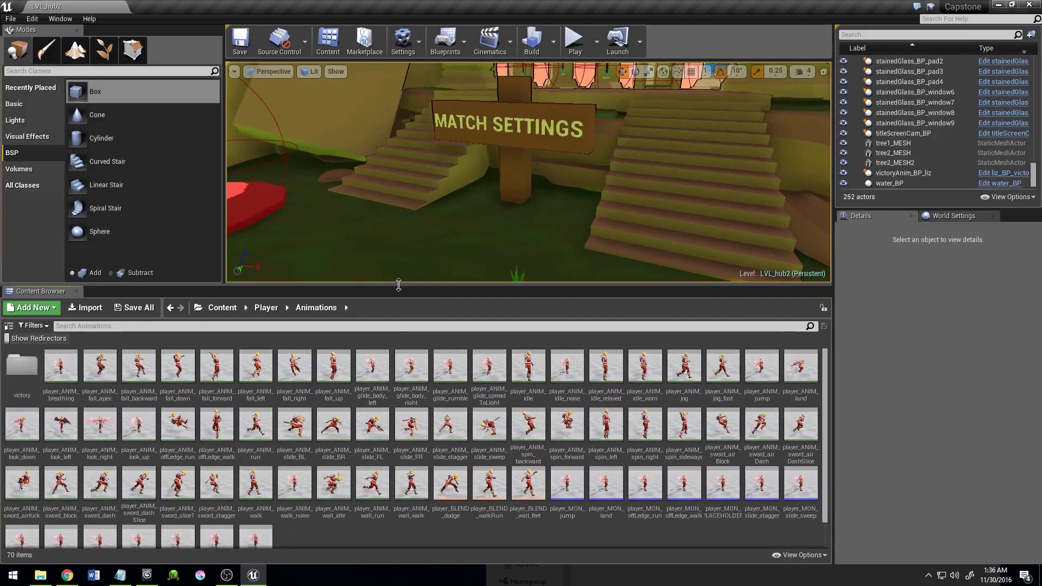
{"action": "double_click", "coordinate": [410, 485]}
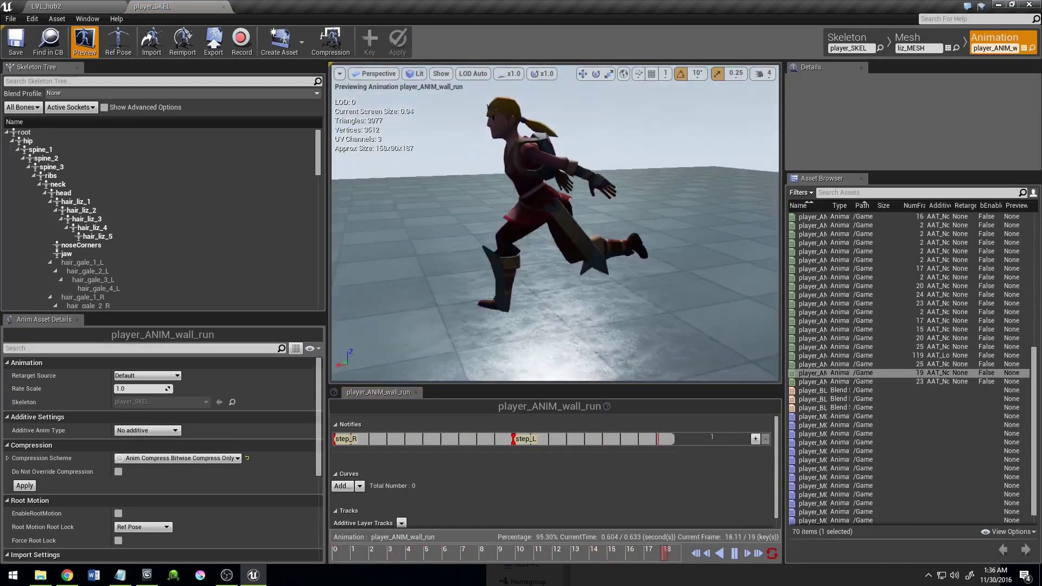
{"action": "key", "text": "ctrl+w"}
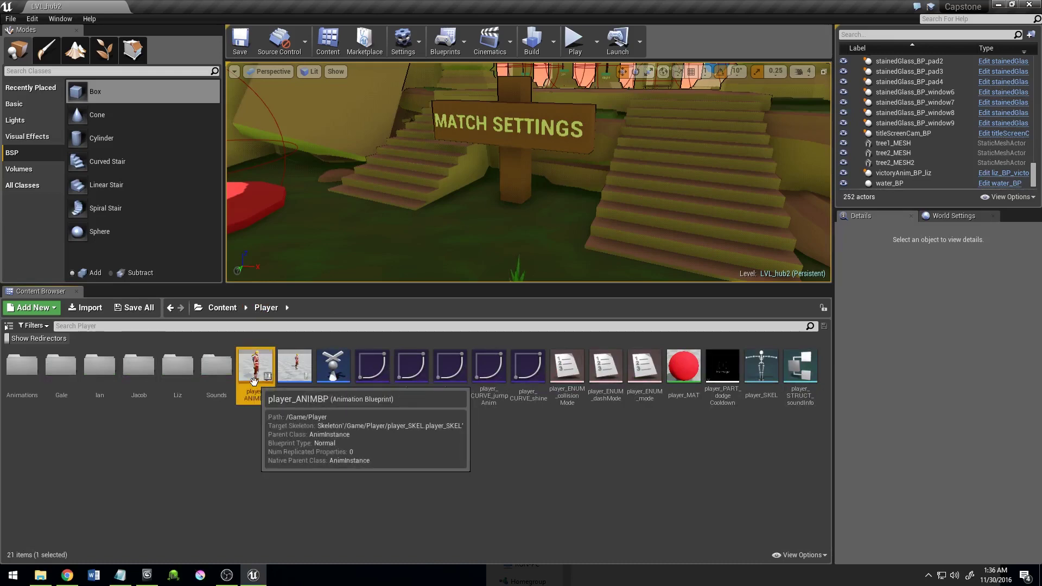
Step: Open player_ANIMBP and pan around its control_update graph
{"action": "double_click", "coordinate": [255, 368]}
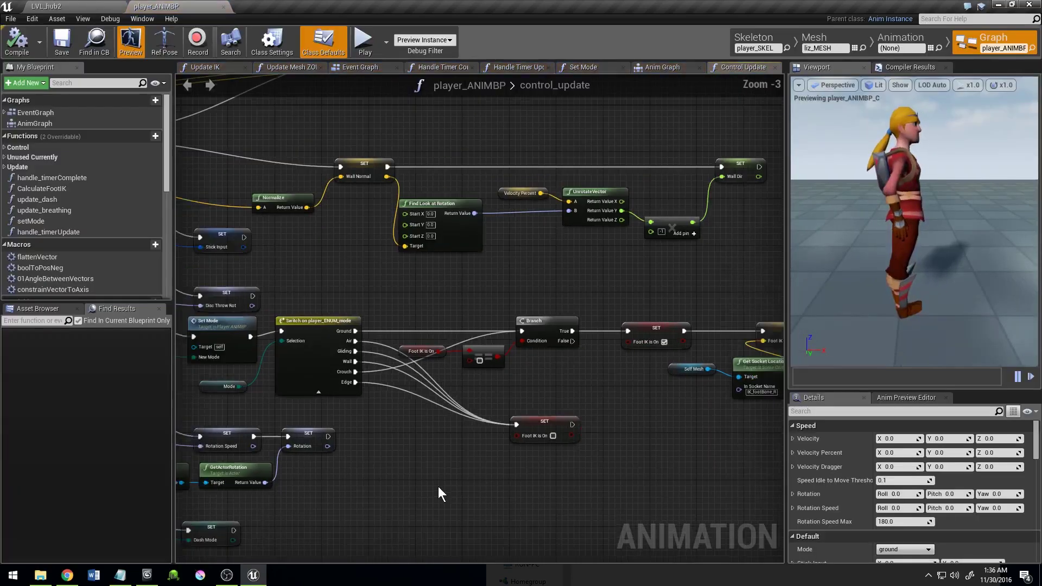
{"action": "left_click_drag", "start_coordinate": [934, 308], "coordinate": [855, 301]}
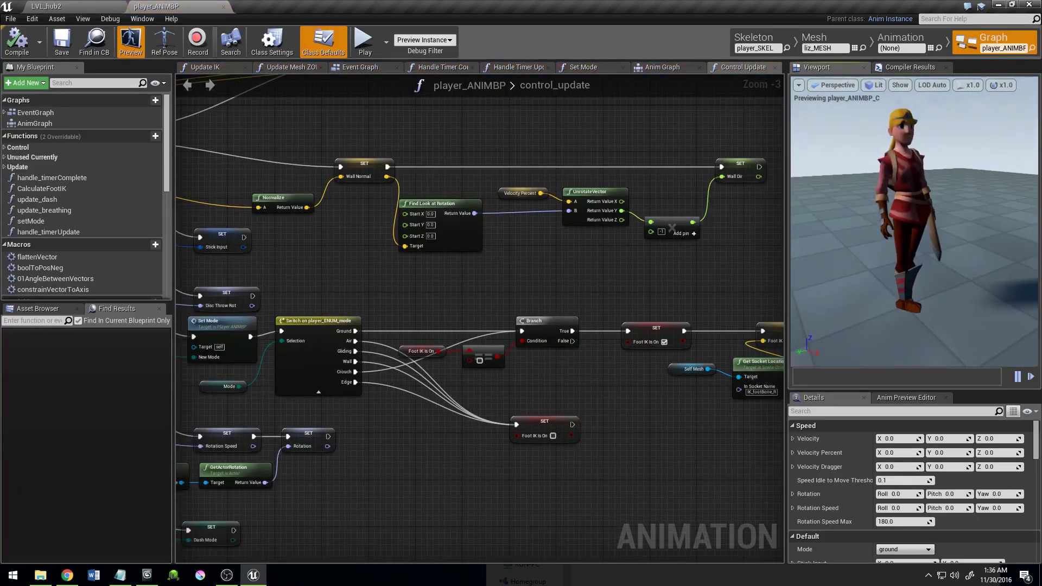
{"action": "scroll", "coordinate": [551, 450], "scroll_direction": "down", "scroll_amount": 3}
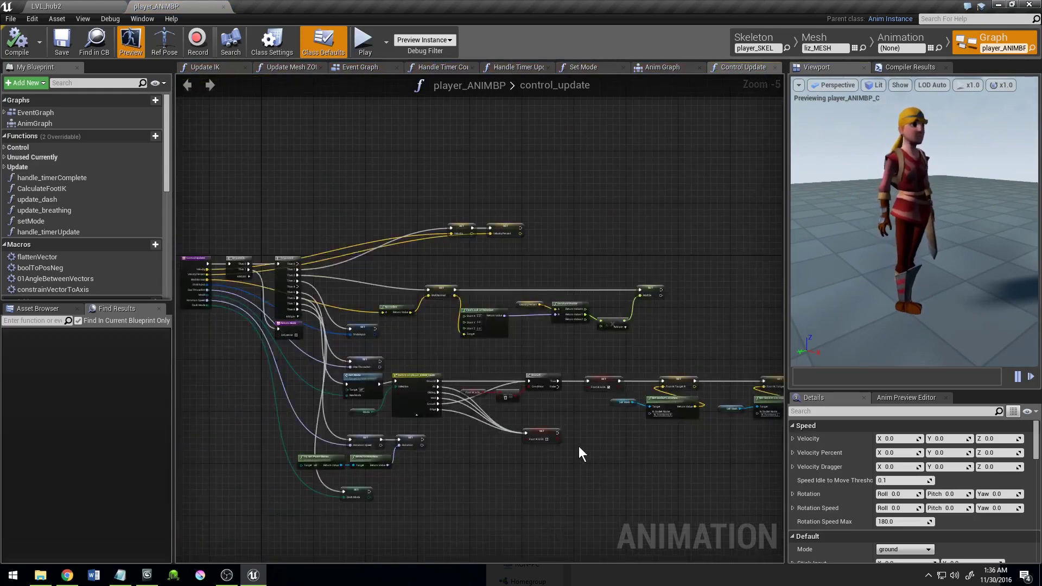
{"action": "right_click_drag", "start_coordinate": [578, 446], "coordinate": [526, 433]}
{"action": "scroll", "coordinate": [525, 433], "scroll_direction": "down", "scroll_amount": 2}
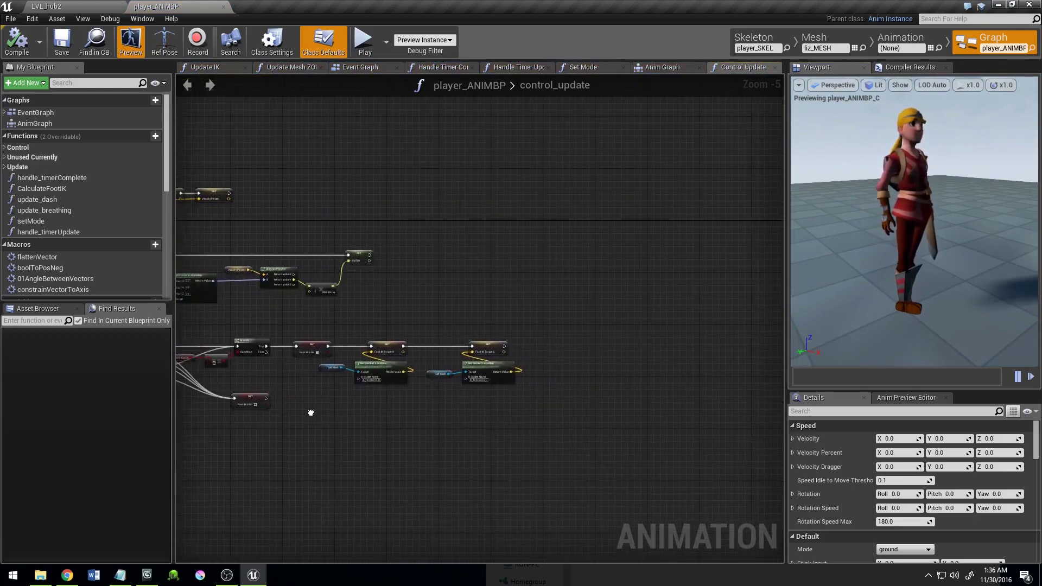
Step: Pan the AnimGraph across the Foot IK and hair node groups
{"action": "left_click", "coordinate": [662, 67]}
{"action": "scroll", "coordinate": [455, 367], "scroll_direction": "down", "scroll_amount": 2}
{"action": "scroll", "coordinate": [447, 386], "scroll_direction": "down", "scroll_amount": 2}
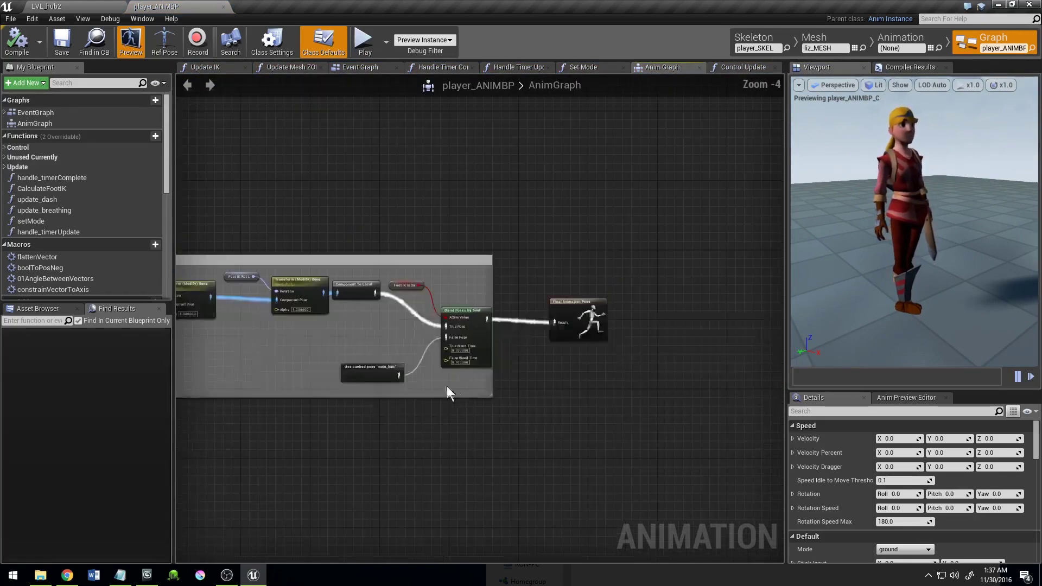
{"action": "mouse_move", "coordinate": [291, 396]}
{"action": "right_mouse_down"}
{"action": "mouse_move", "coordinate": [590, 393]}
{"action": "mouse_move", "coordinate": [407, 391]}
{"action": "mouse_move", "coordinate": [564, 398]}
{"action": "right_mouse_up"}
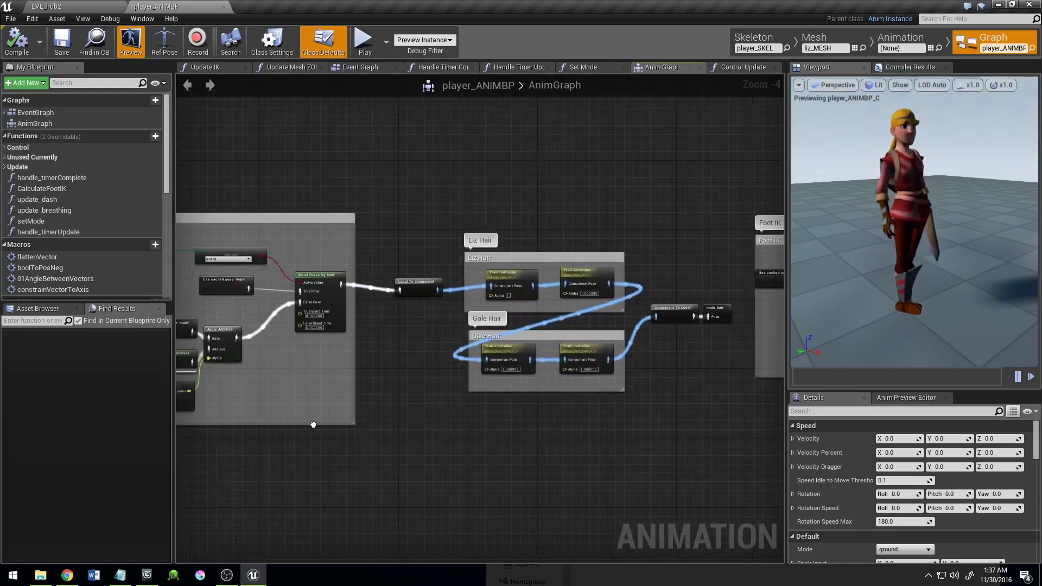
{"action": "right_click_drag", "start_coordinate": [314, 423], "coordinate": [459, 424]}
{"action": "key", "text": "alt+Tab"}
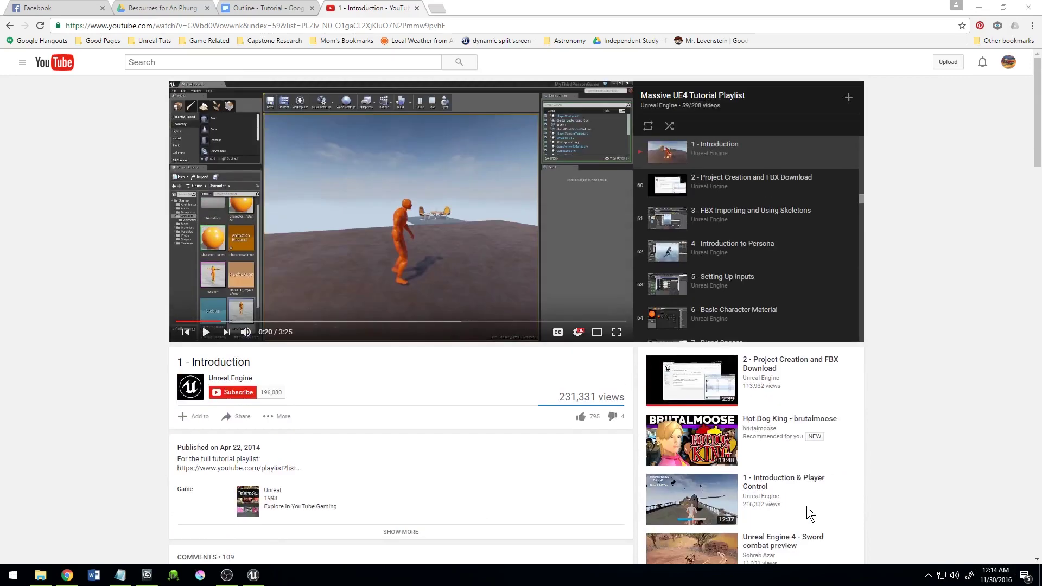
Step: Start the '1 - Introduction' video from the Massive UE4 Tutorial Playlist
{"action": "left_click", "coordinate": [307, 180]}
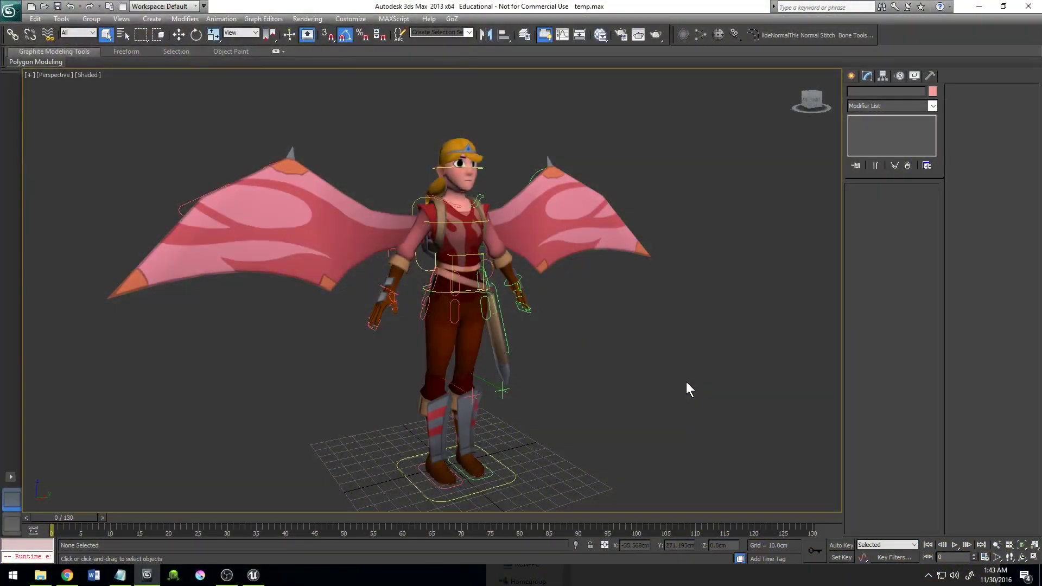
Step: Select the character mesh, toggle its skin envelopes on and off, and orbit around it
{"action": "left_click", "coordinate": [514, 256]}
{"action": "left_click", "coordinate": [884, 119]}
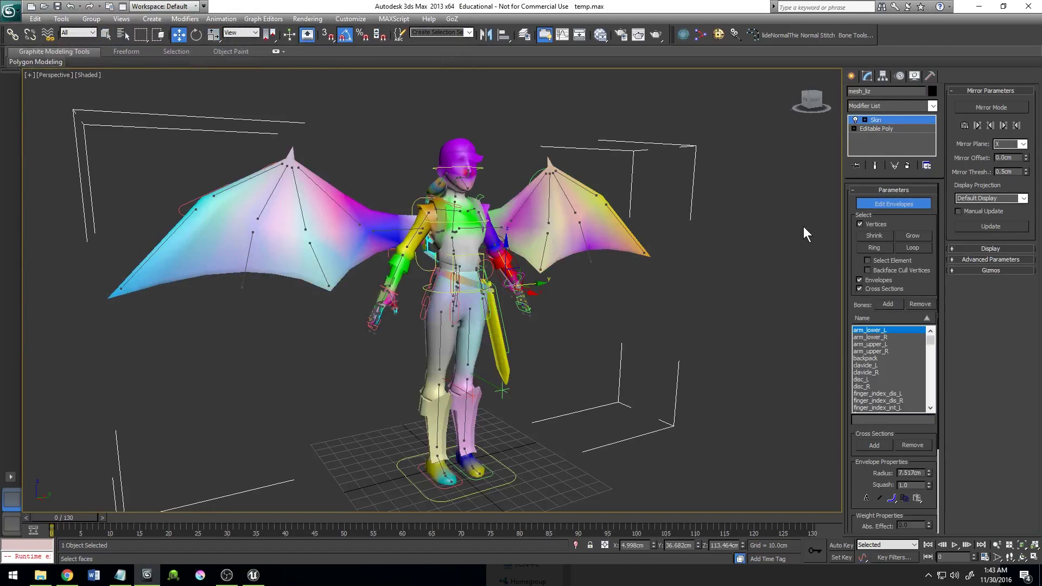
{"action": "left_click", "coordinate": [879, 119]}
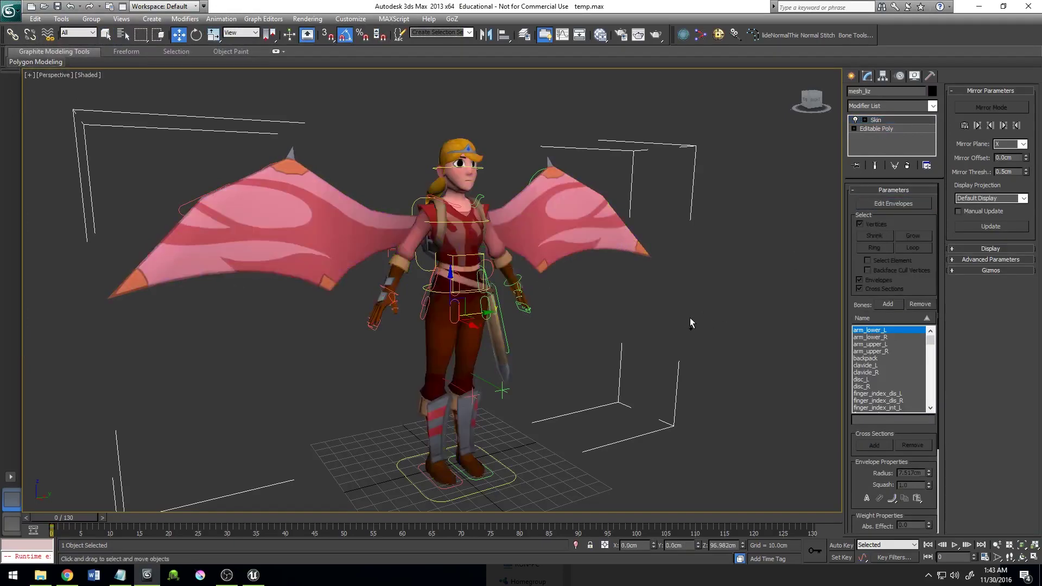
{"action": "key", "text": "ctrl+r"}
{"action": "left_click_drag", "start_coordinate": [652, 326], "coordinate": [500, 321]}
{"action": "right_click", "coordinate": [500, 322]}
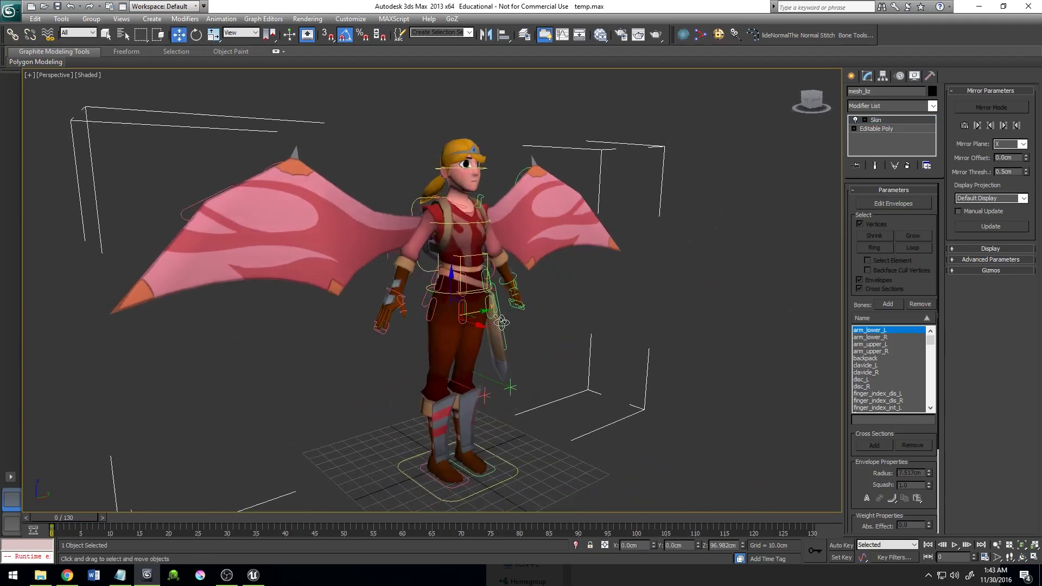
Step: Rotate the torso control to twist the upper body, then clear the selection
{"action": "left_click", "coordinate": [461, 277]}
{"action": "key", "text": "e"}
{"action": "mouse_move", "coordinate": [462, 281]}
{"action": "left_mouse_down"}
{"action": "mouse_move", "coordinate": [479, 290]}
{"action": "mouse_move", "coordinate": [442, 275]}
{"action": "mouse_move", "coordinate": [442, 290]}
{"action": "left_mouse_up"}
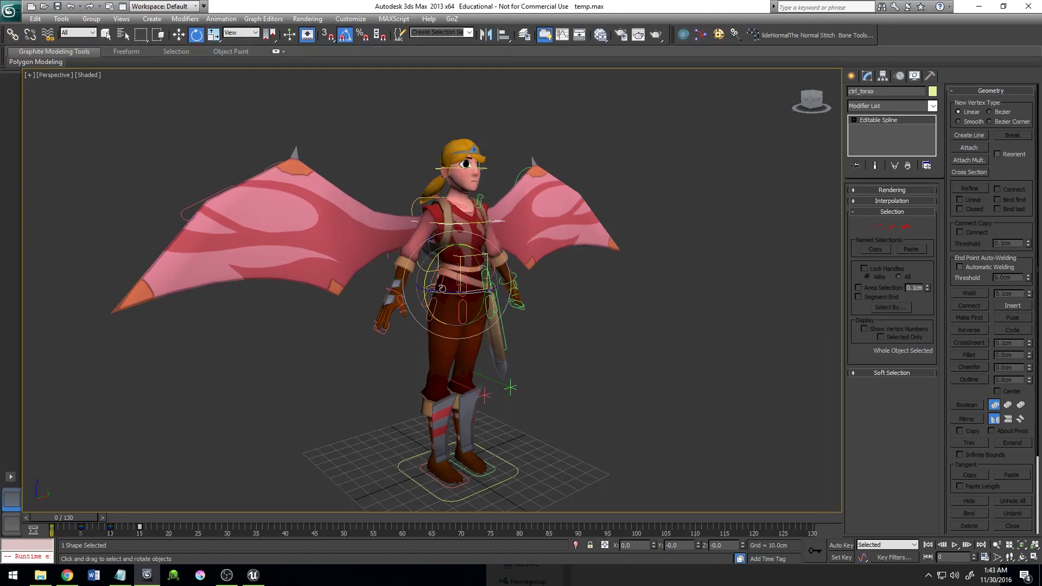
{"action": "left_click", "coordinate": [608, 361]}
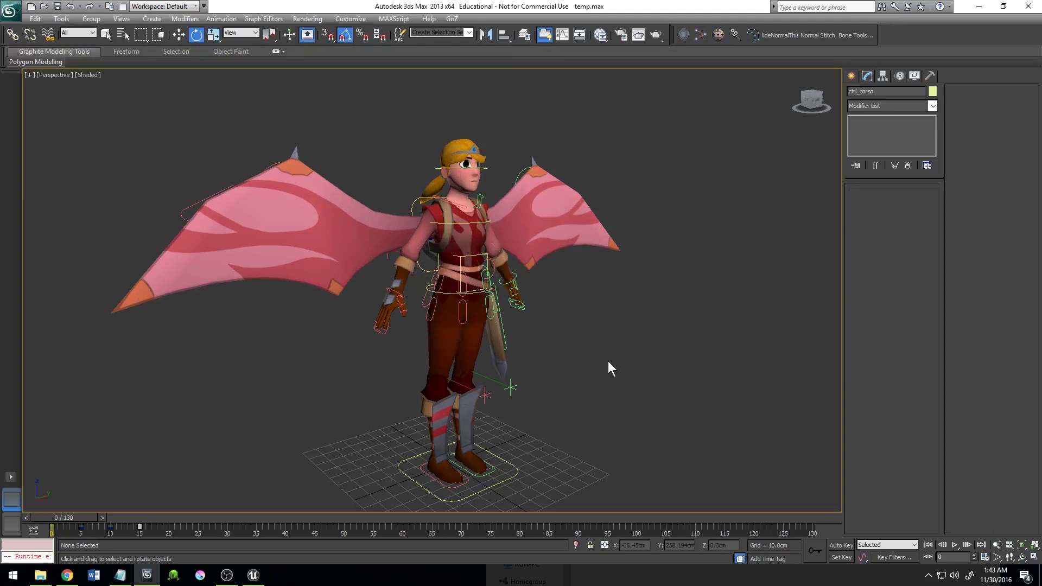
{"action": "left_click", "coordinate": [524, 36]}
{"action": "left_click", "coordinate": [751, 215]}
{"action": "left_click", "coordinate": [752, 289]}
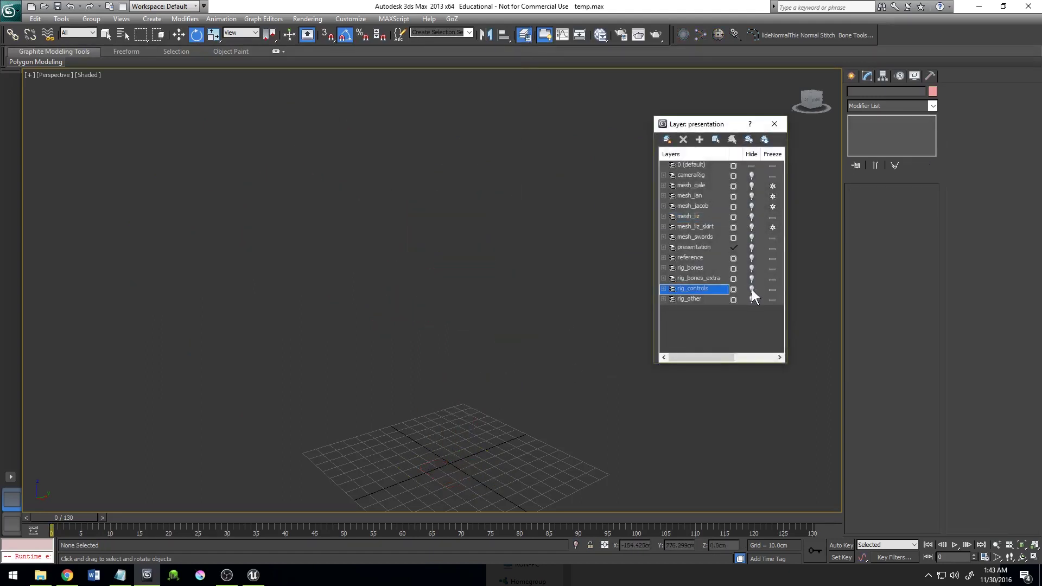
{"action": "left_click", "coordinate": [752, 217]}
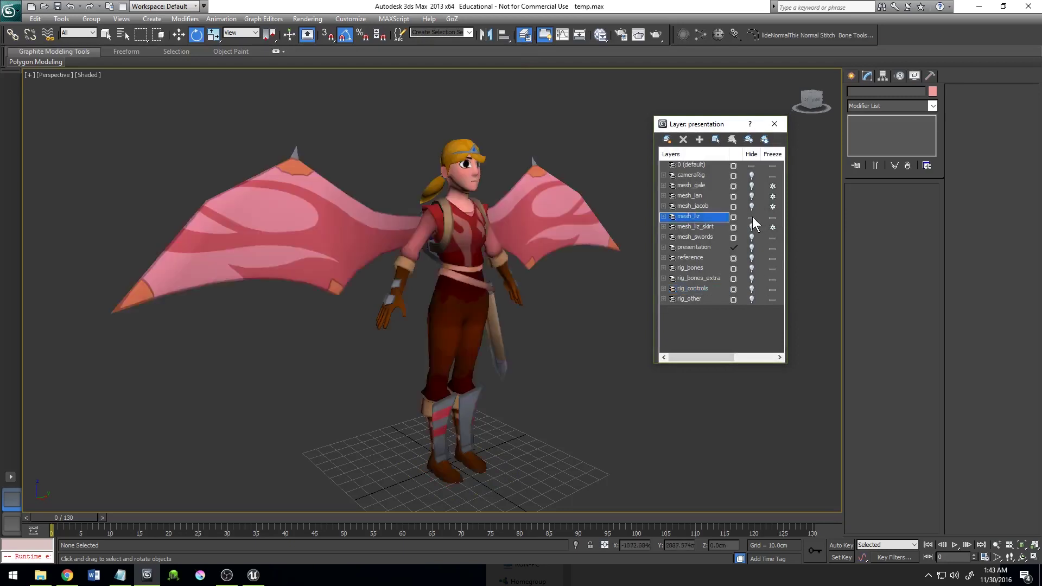
{"action": "left_click", "coordinate": [752, 217]}
{"action": "left_click", "coordinate": [752, 269]}
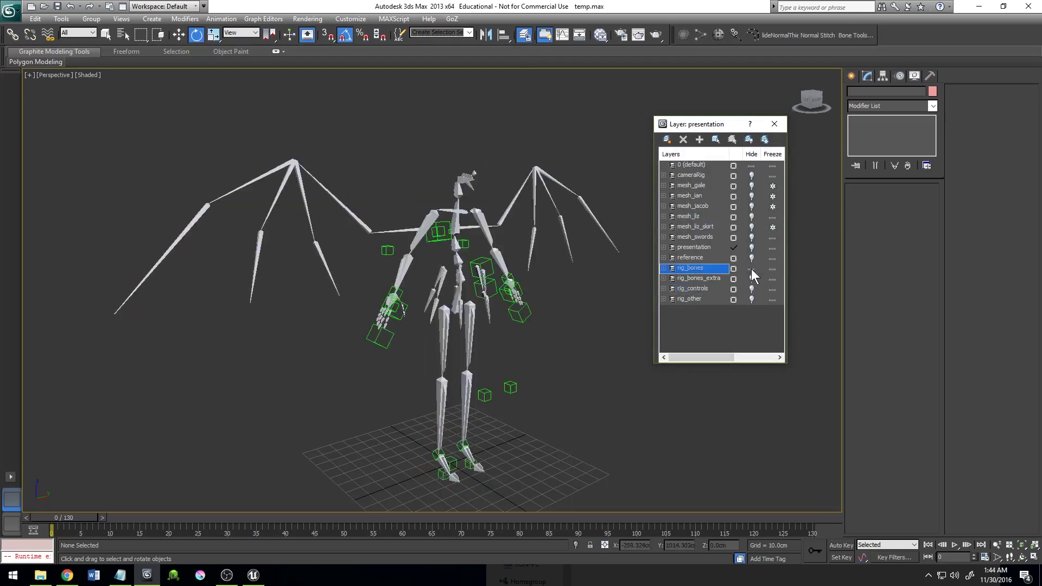
{"action": "left_click", "coordinate": [751, 269]}
{"action": "left_click", "coordinate": [752, 290]}
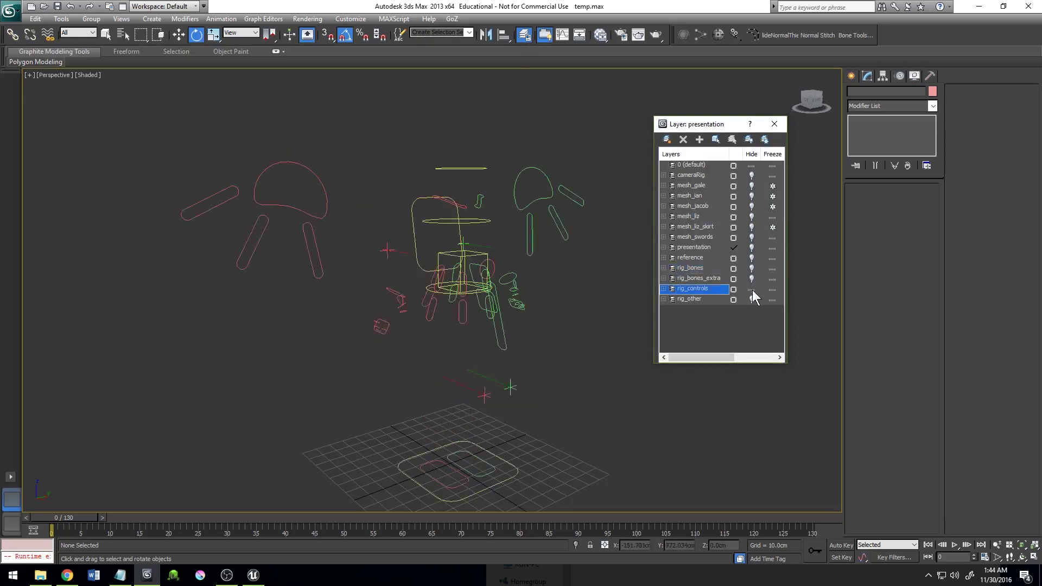
{"action": "left_click", "coordinate": [752, 290]}
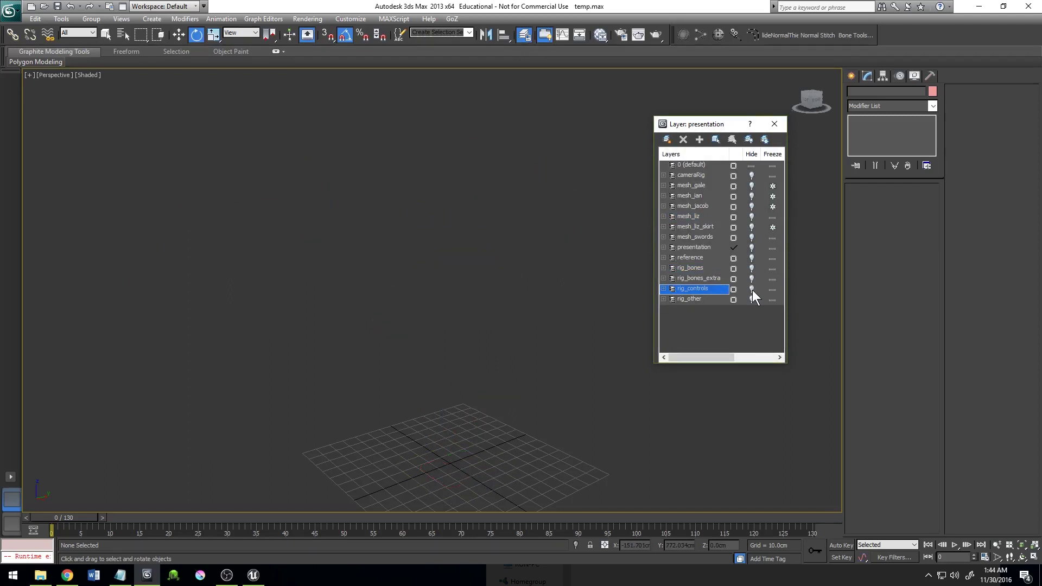
{"action": "left_click", "coordinate": [751, 218]}
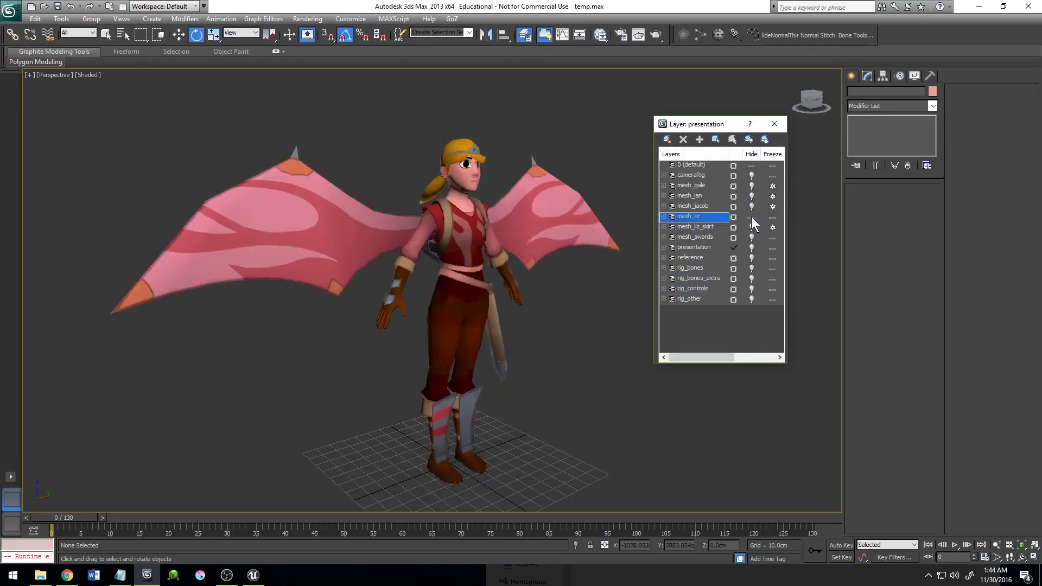
{"action": "left_click", "coordinate": [749, 289]}
{"action": "left_click", "coordinate": [774, 124]}
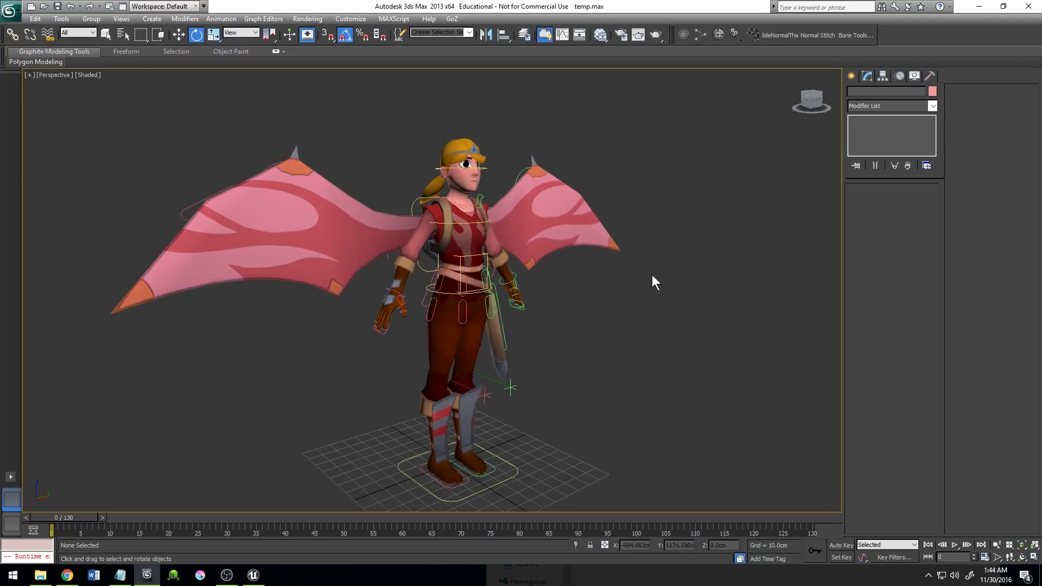
{"action": "middle_click_drag", "start_coordinate": [652, 275], "coordinate": [688, 229], "text": "alt"}
{"action": "left_click", "coordinate": [804, 100]}
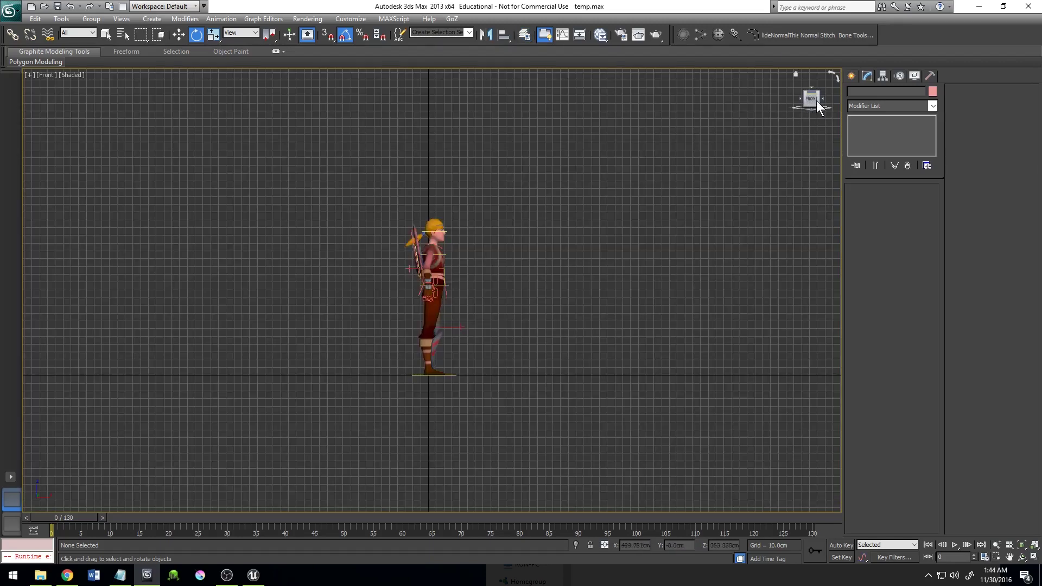
{"action": "scroll", "coordinate": [535, 334], "scroll_direction": "up", "scroll_amount": 2}
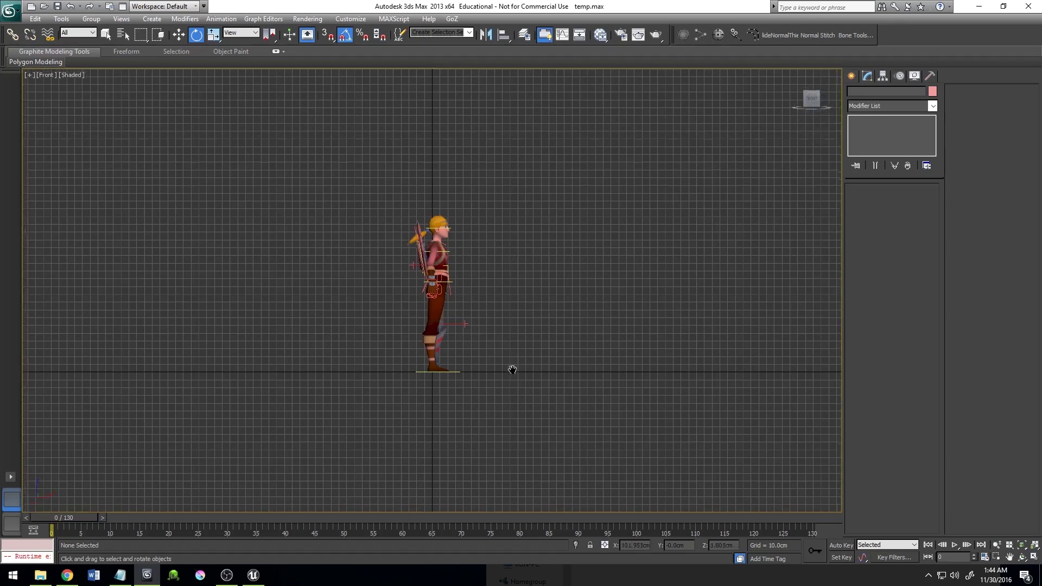
{"action": "scroll", "coordinate": [535, 334], "scroll_direction": "up", "scroll_amount": 1}
{"action": "left_click", "coordinate": [824, 98]}
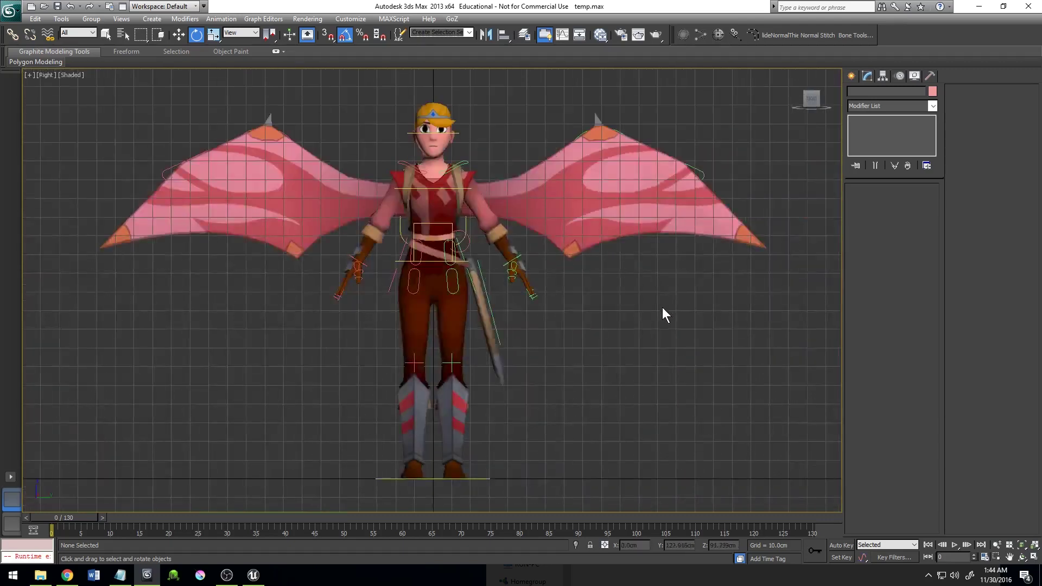
{"action": "key", "text": "p"}
{"action": "key", "text": "z"}
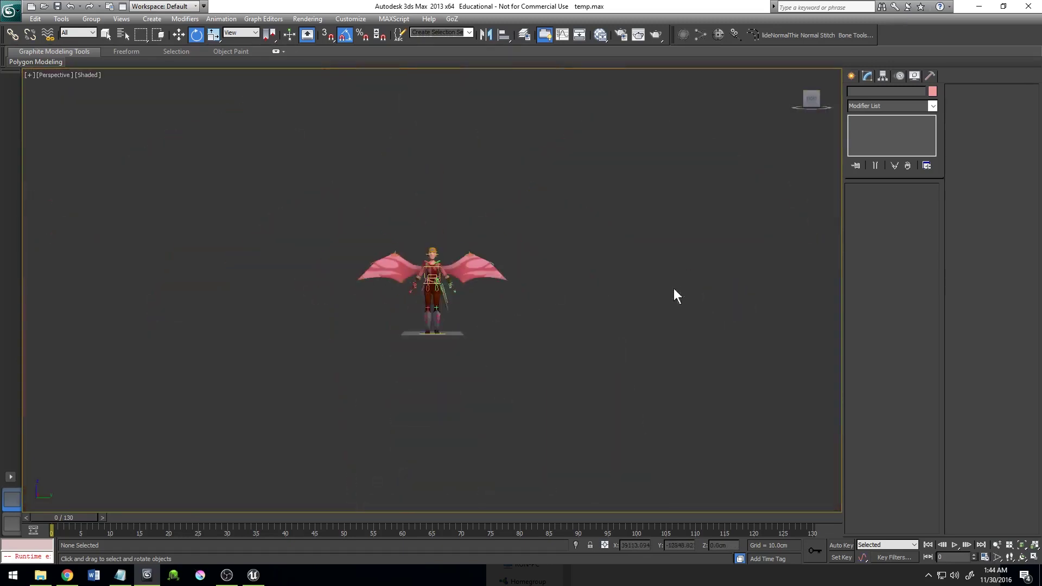
{"action": "key", "text": "ctrl+r"}
{"action": "left_click_drag", "start_coordinate": [505, 319], "coordinate": [450, 393]}
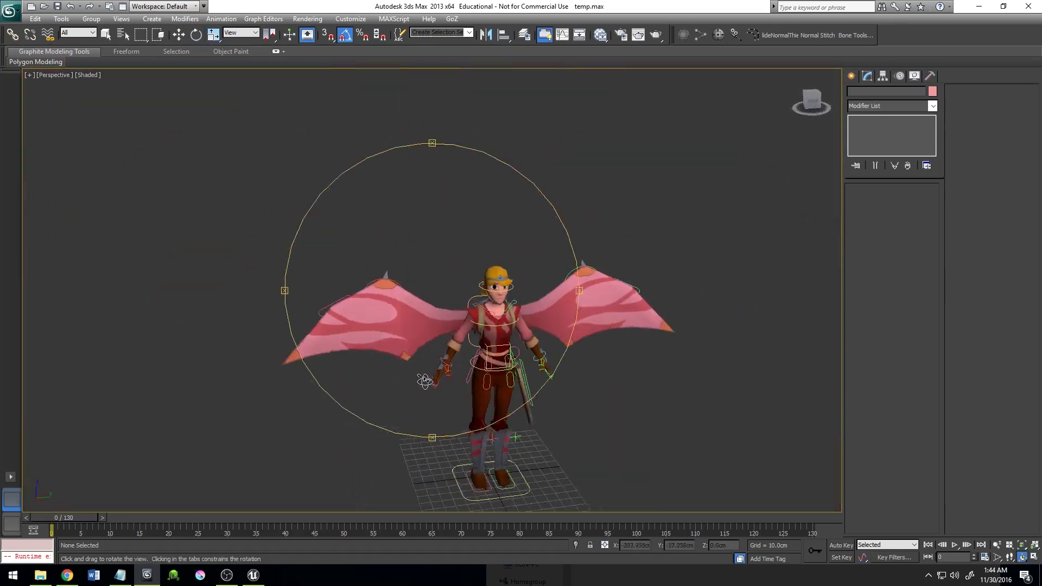
{"action": "right_click", "coordinate": [449, 393]}
{"action": "middle_click_drag", "start_coordinate": [633, 431], "coordinate": [527, 336]}
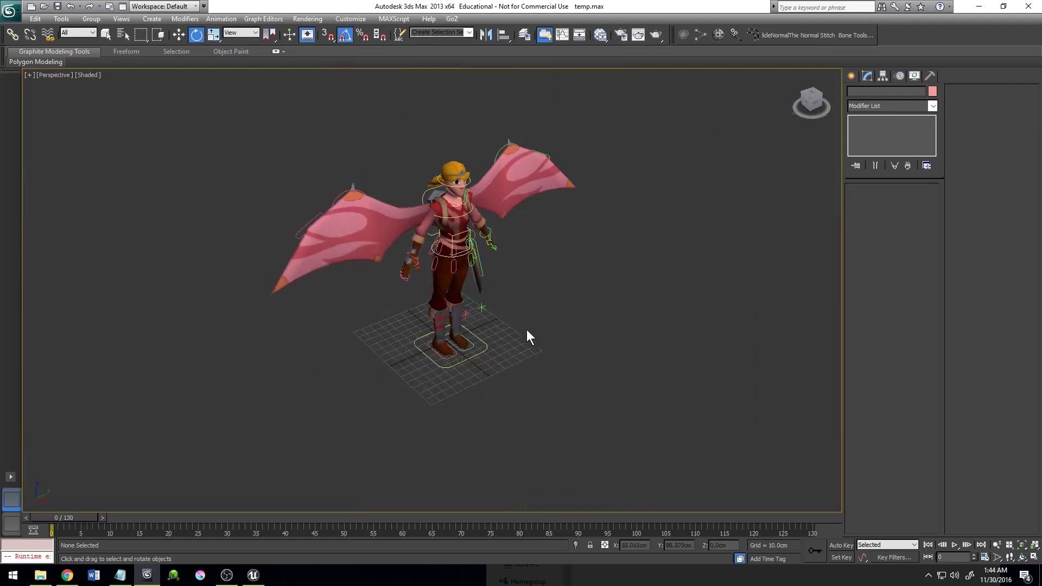
{"action": "left_click", "coordinate": [853, 76]}
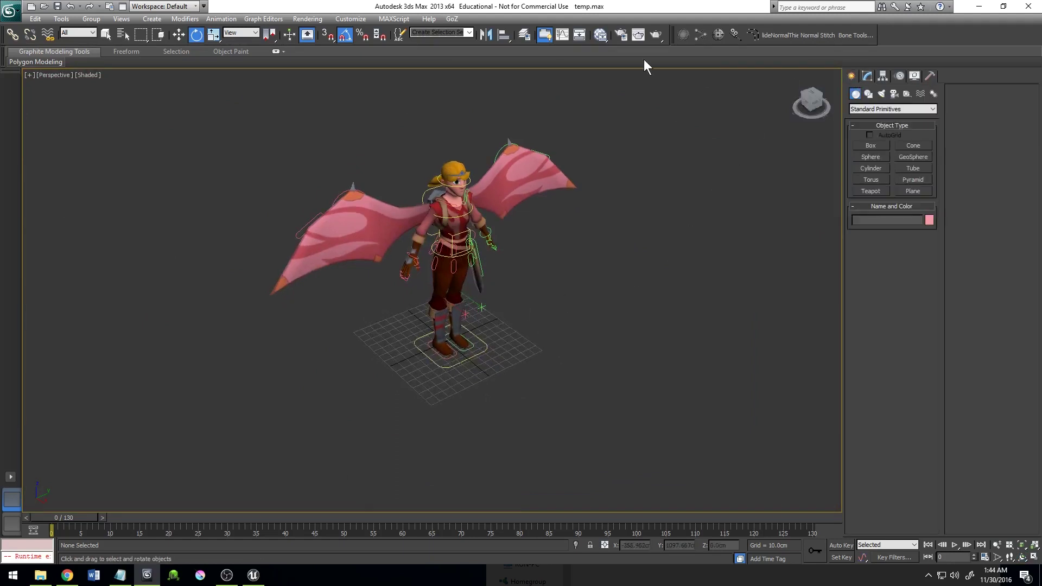
{"action": "left_click", "coordinate": [528, 35]}
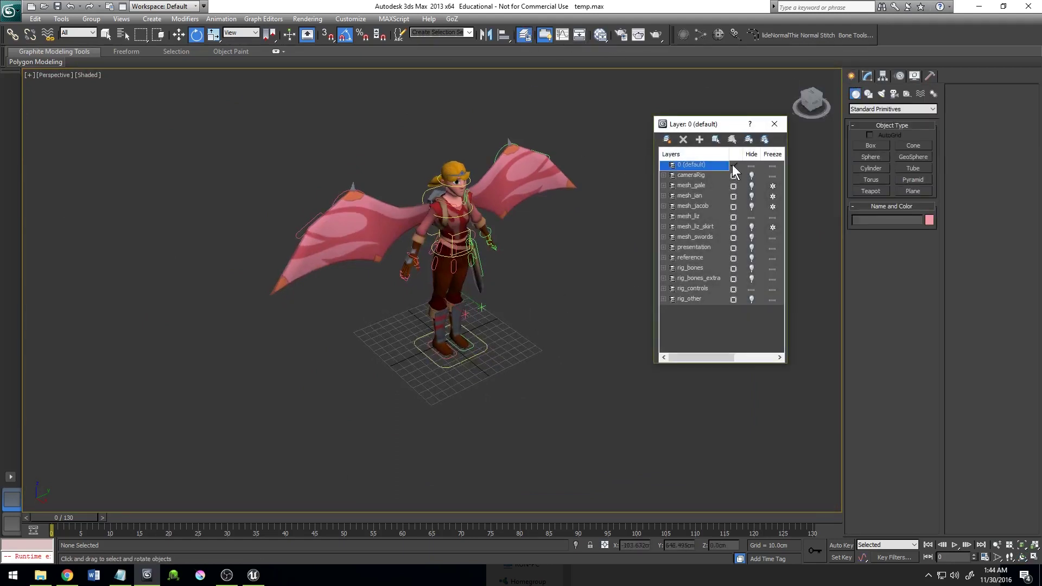
{"action": "left_click", "coordinate": [776, 125]}
{"action": "left_click", "coordinate": [870, 145]}
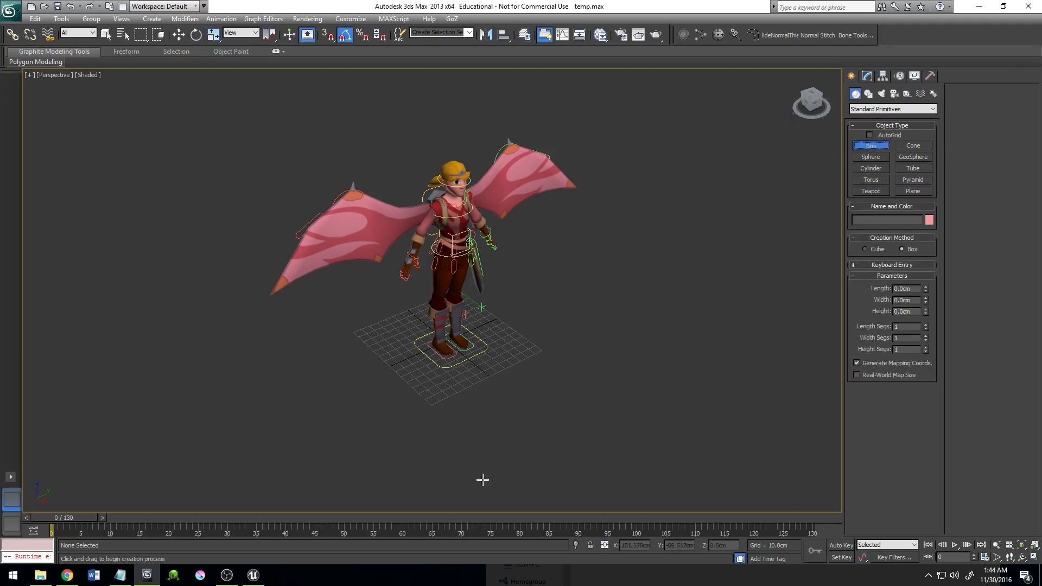
{"action": "left_click_drag", "start_coordinate": [528, 352], "coordinate": [570, 373]}
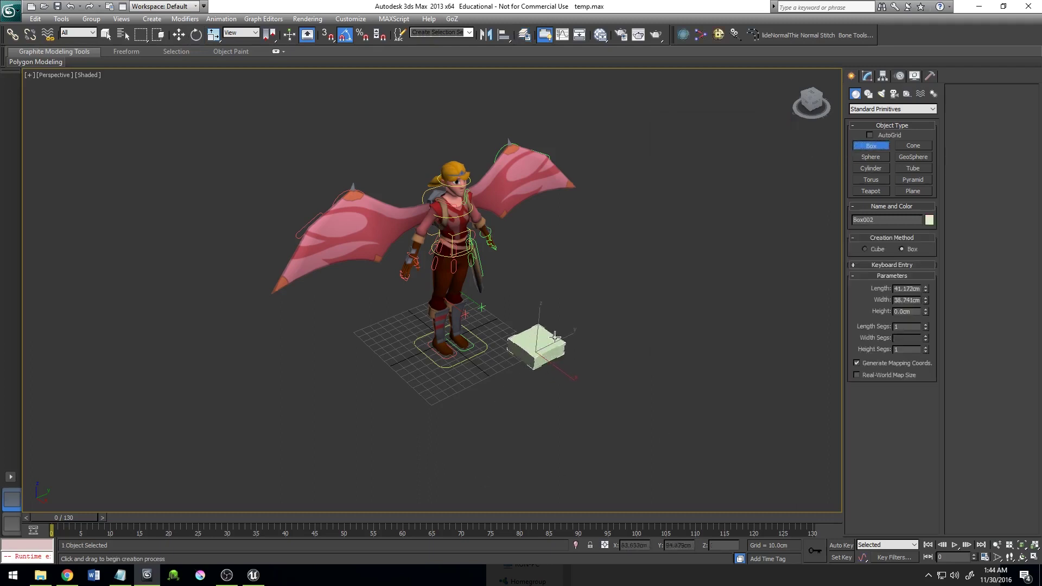
{"action": "left_click", "coordinate": [570, 177]}
{"action": "key", "text": "e"}
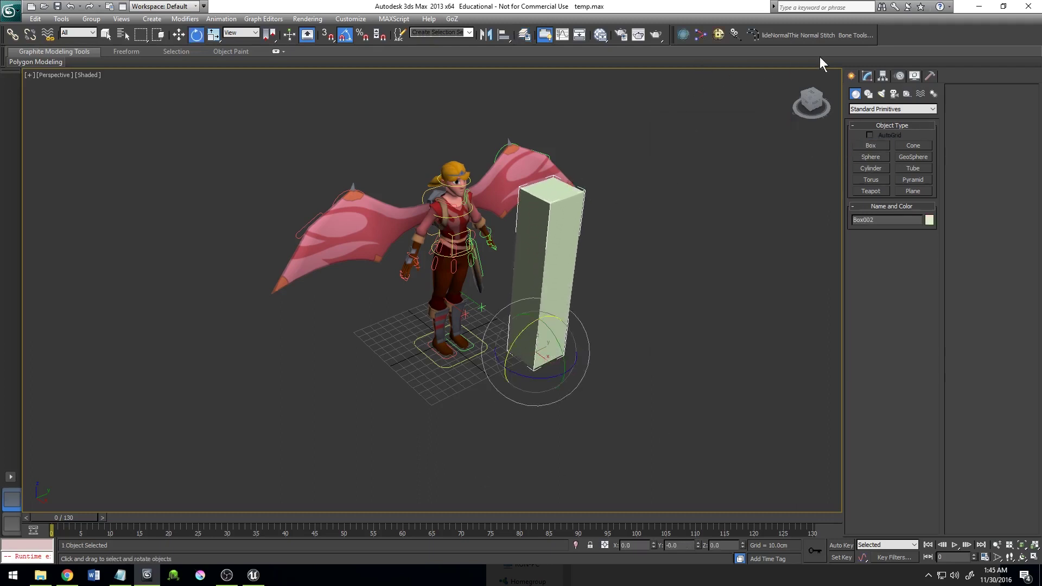
{"action": "left_click", "coordinate": [867, 75]}
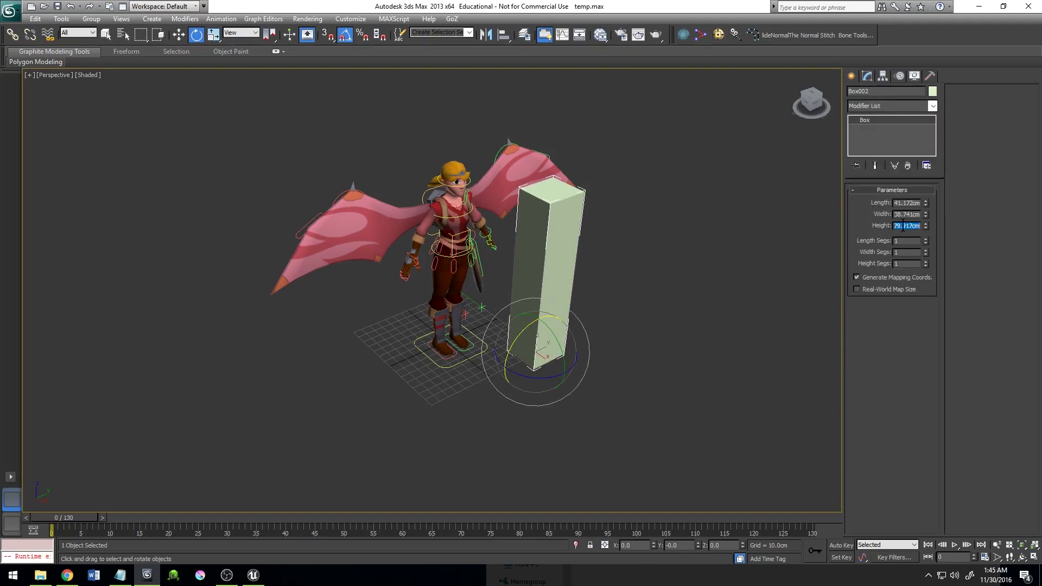
{"action": "type", "text": "200"}
{"action": "key", "text": "Return"}
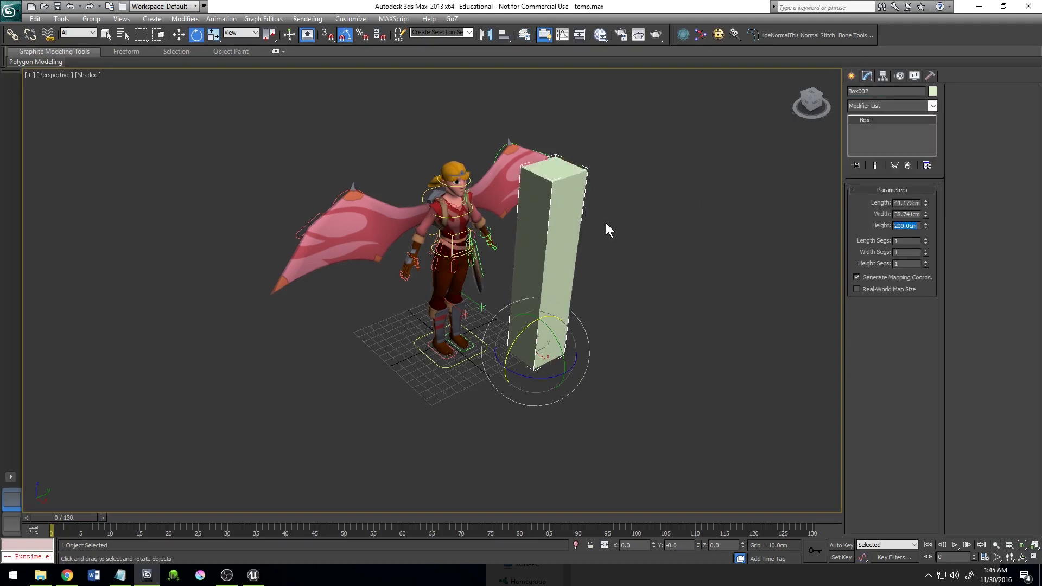
{"action": "mouse_move", "coordinate": [606, 222]}
{"action": "middle_mouse_down"}
{"action": "mouse_move", "coordinate": [602, 254]}
{"action": "mouse_move", "coordinate": [513, 251]}
{"action": "middle_mouse_up"}
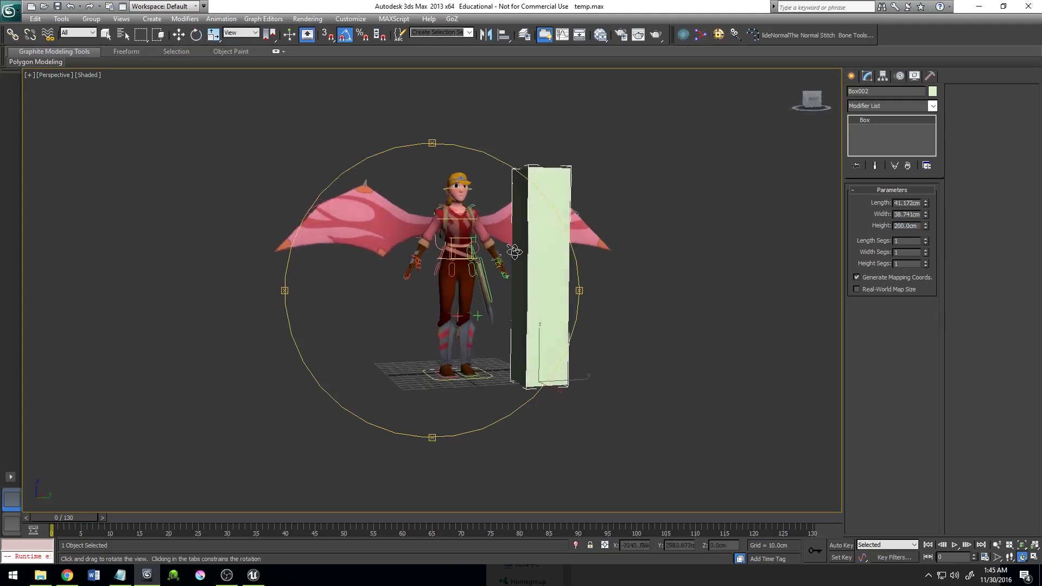
{"action": "key", "text": "w"}
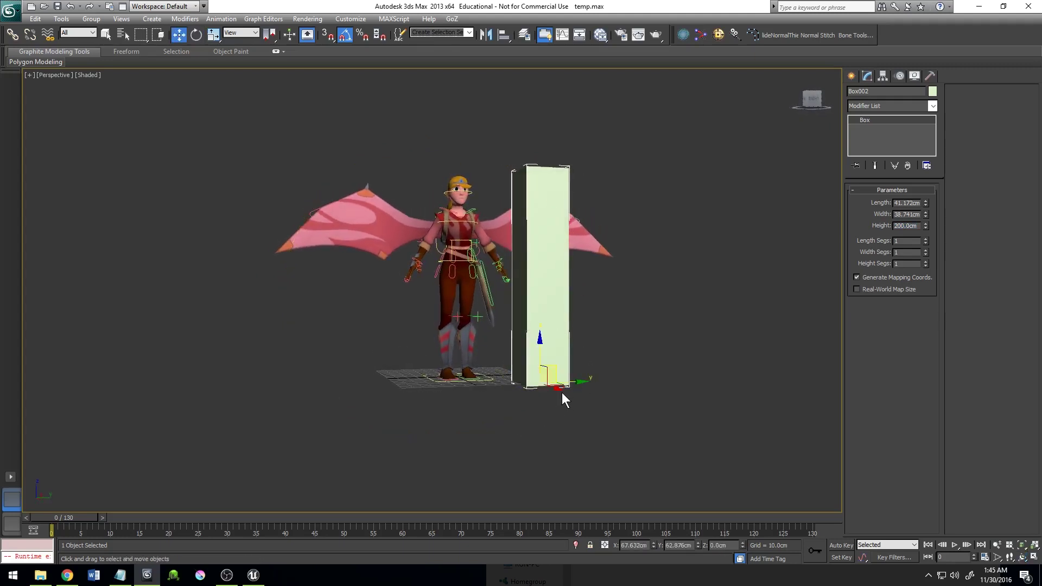
{"action": "left_click_drag", "start_coordinate": [564, 397], "coordinate": [538, 382]}
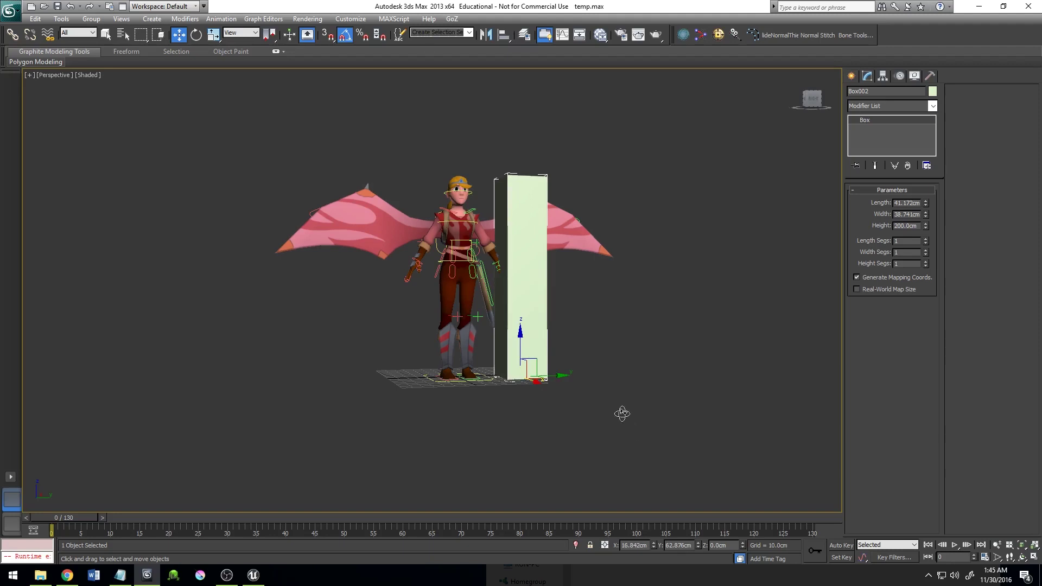
{"action": "key", "text": "ctrl+r"}
{"action": "mouse_move", "coordinate": [521, 325]}
{"action": "left_mouse_down"}
{"action": "mouse_move", "coordinate": [496, 351]}
{"action": "mouse_move", "coordinate": [561, 374]}
{"action": "left_mouse_up"}
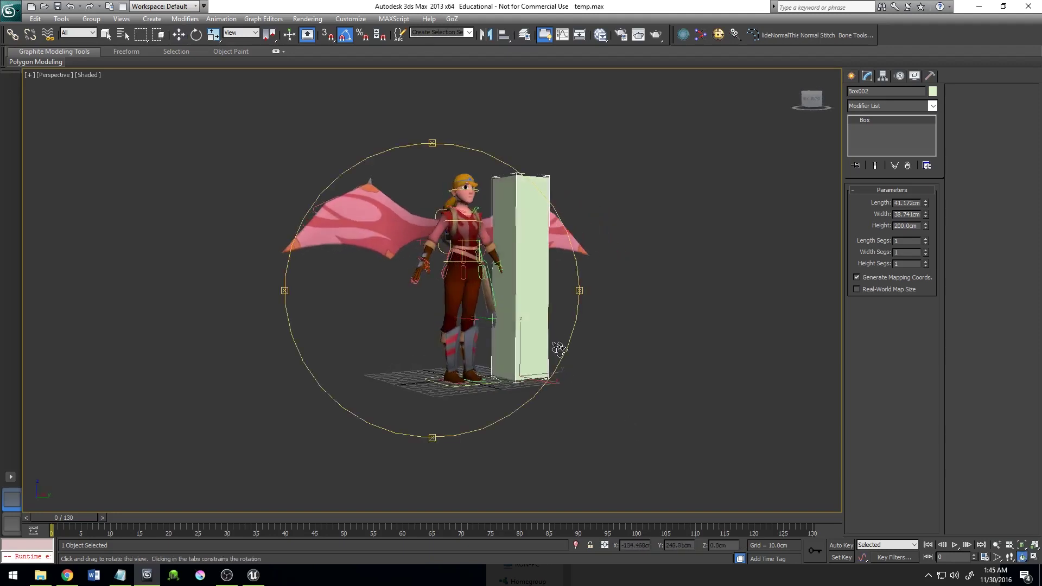
{"action": "key", "text": "w"}
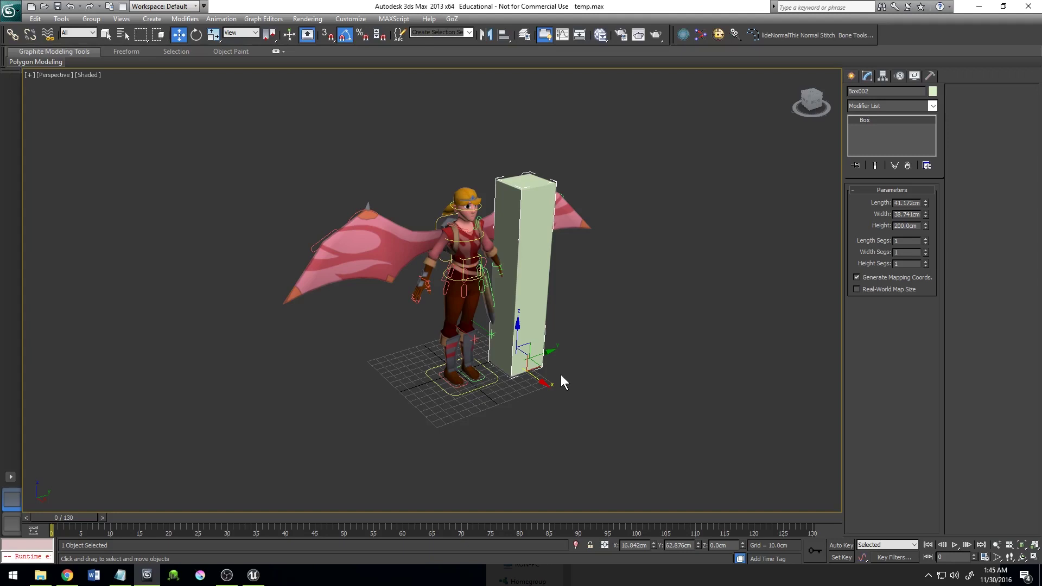
{"action": "key", "text": "Delete"}
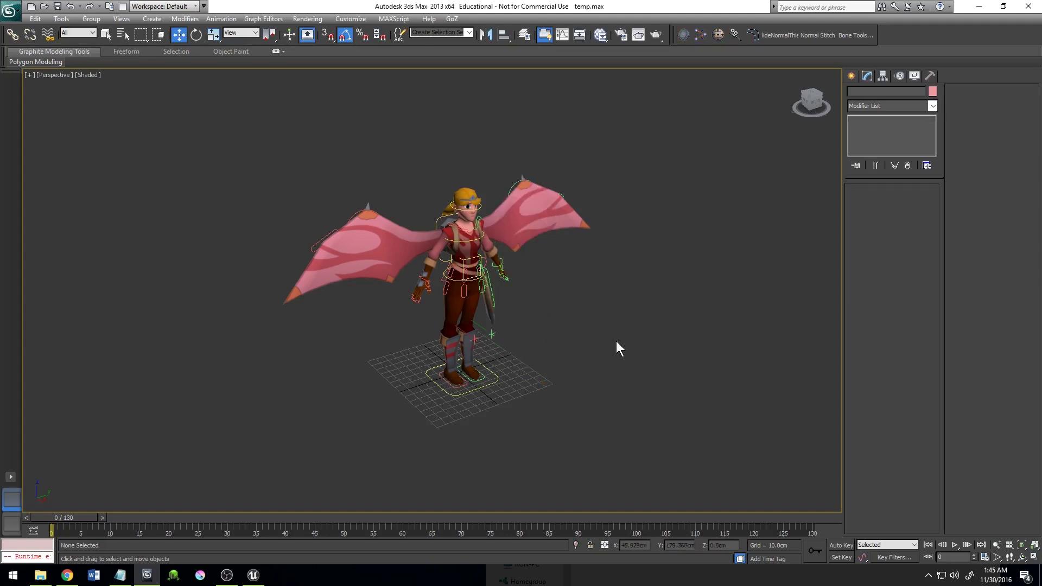
Step: Keep Metric Centimeters as the display unit in Units Setup
{"action": "left_click", "coordinate": [350, 19]}
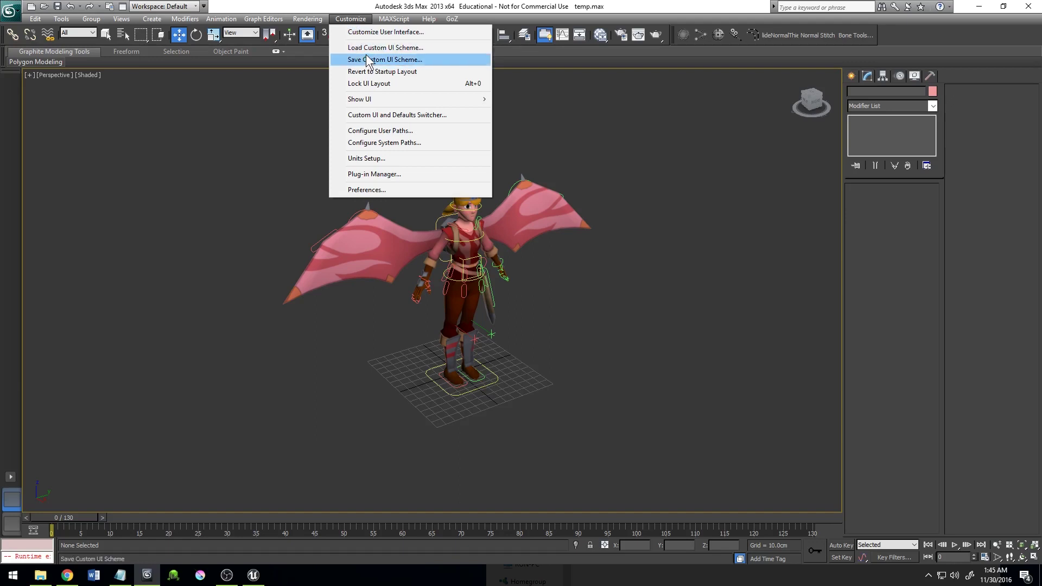
{"action": "left_click", "coordinate": [395, 159]}
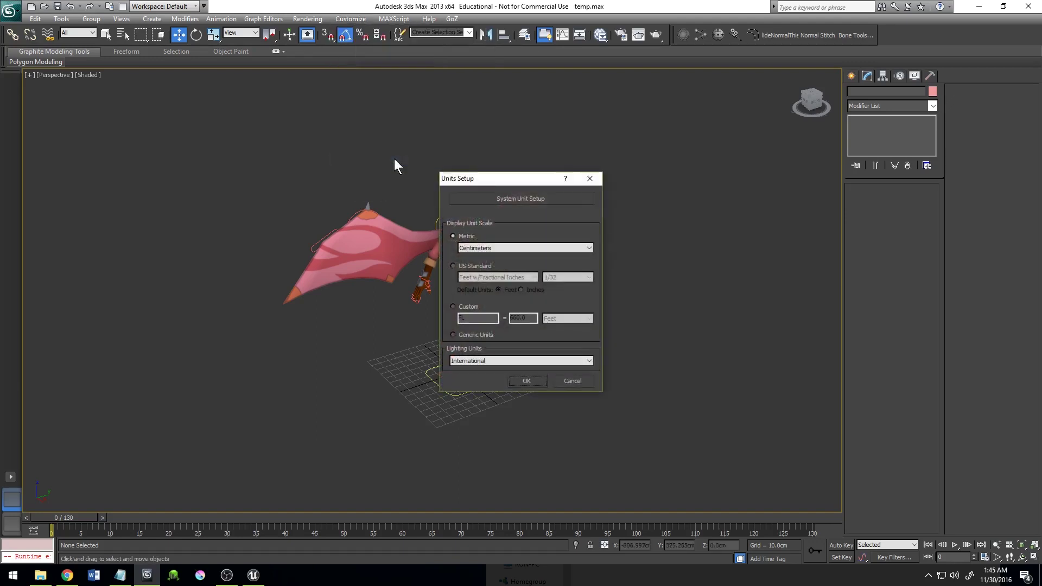
{"action": "left_click_drag", "start_coordinate": [478, 179], "coordinate": [638, 155]}
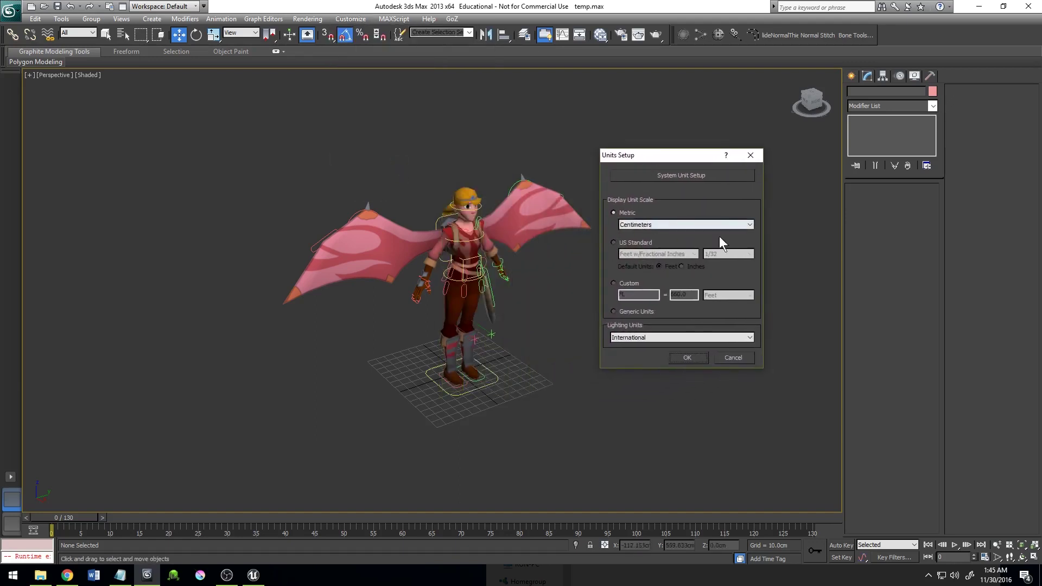
{"action": "left_click", "coordinate": [655, 226]}
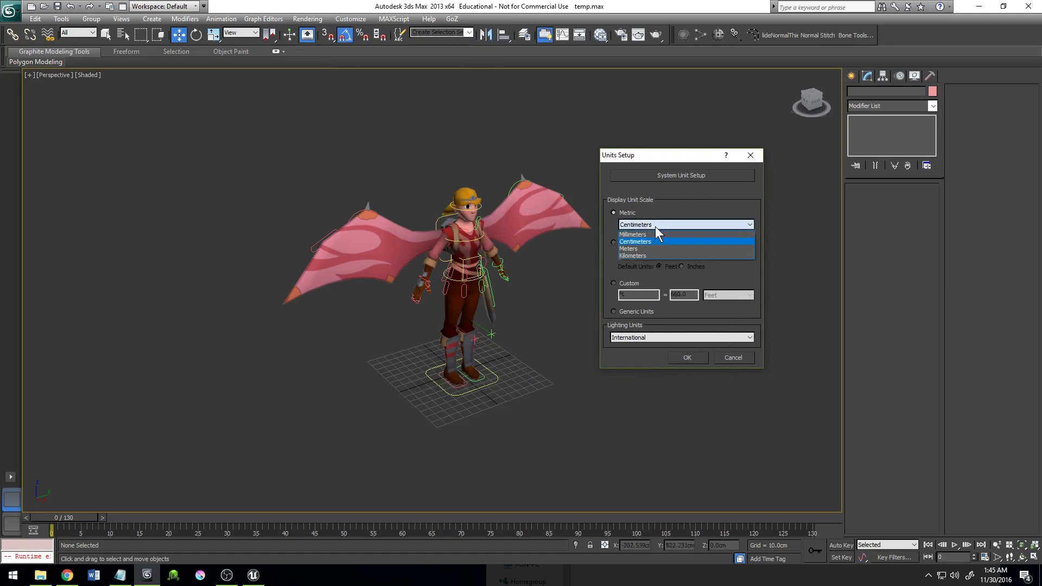
{"action": "left_click", "coordinate": [654, 226]}
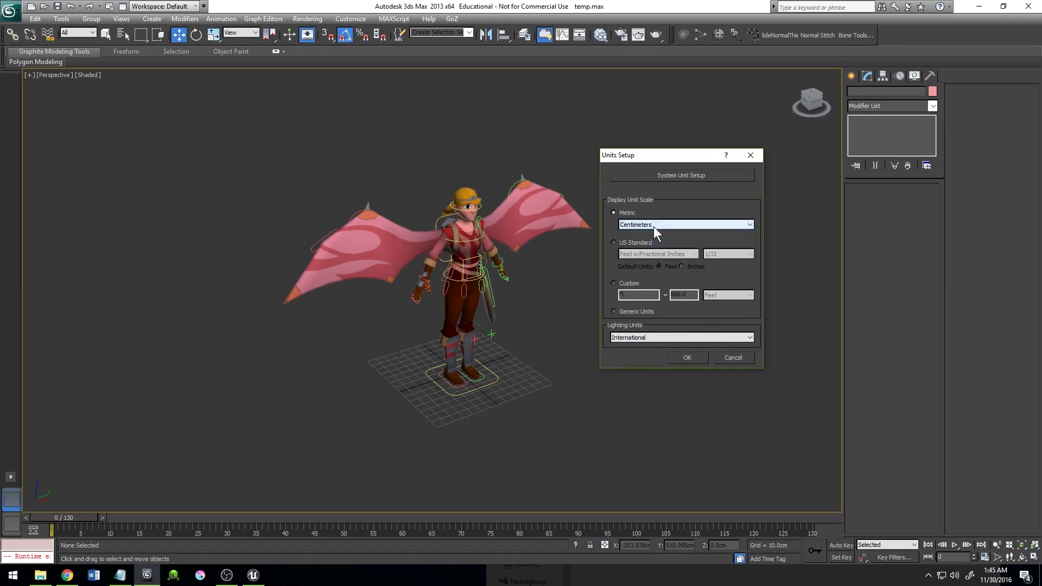
Step: Keep the system unit at 1 Unit = 1.0 Centimeters and confirm both dialogs
{"action": "left_click", "coordinate": [718, 175]}
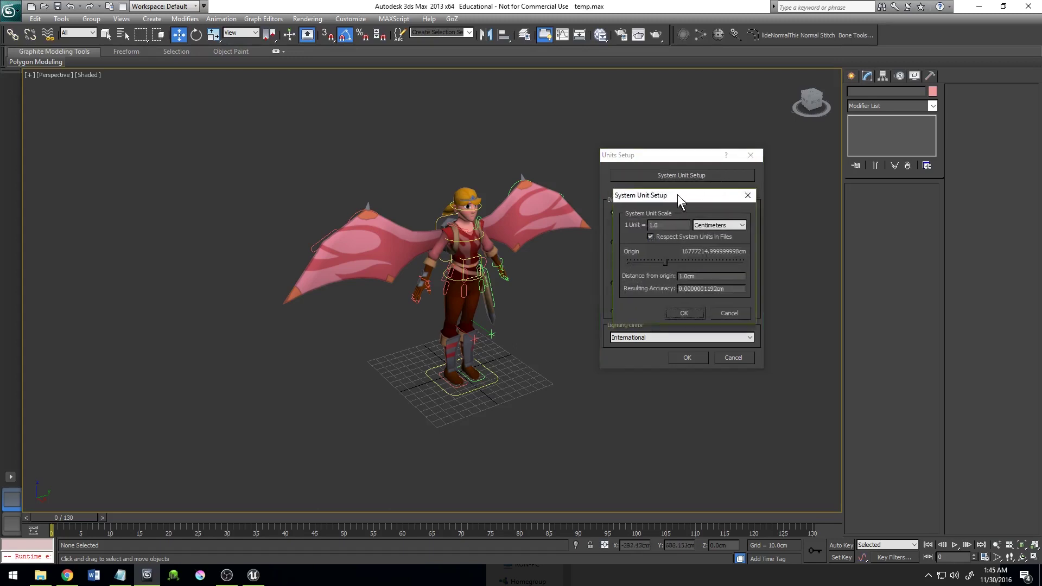
{"action": "left_click_drag", "start_coordinate": [678, 195], "coordinate": [666, 171]}
{"action": "left_click", "coordinate": [710, 201]}
{"action": "left_click", "coordinate": [710, 201]}
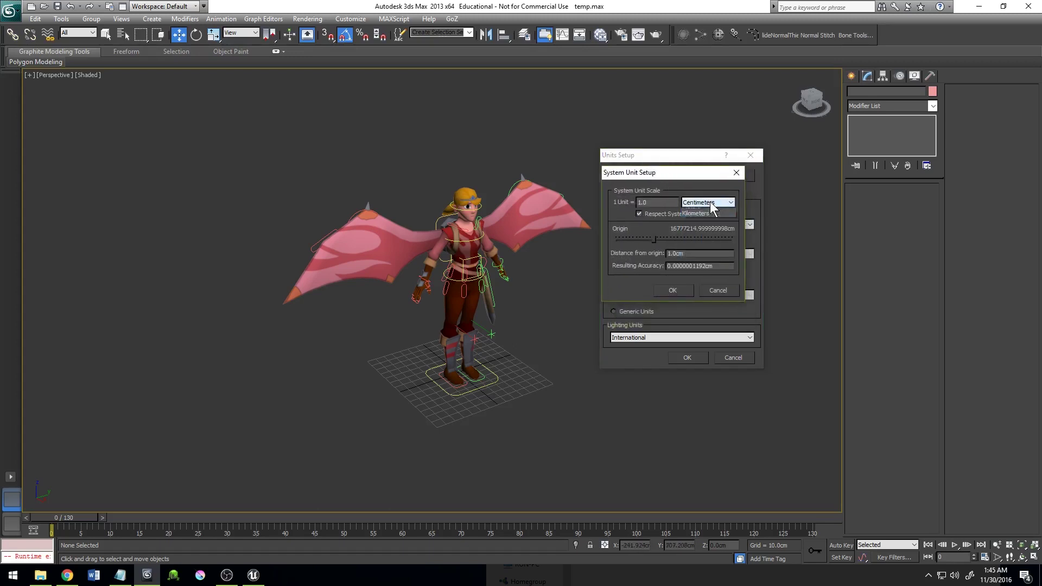
{"action": "left_click", "coordinate": [677, 291]}
{"action": "left_click", "coordinate": [688, 358]}
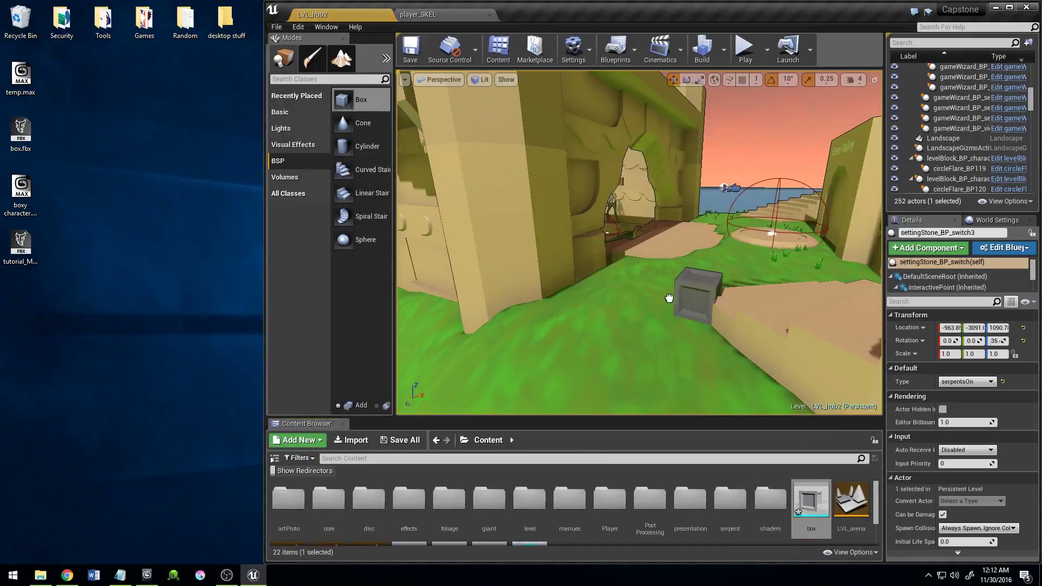
Step: Place the imported box mesh and a BSP box brush sized 100 × 100 × 100
{"action": "left_click_drag", "start_coordinate": [668, 299], "coordinate": [614, 285]}
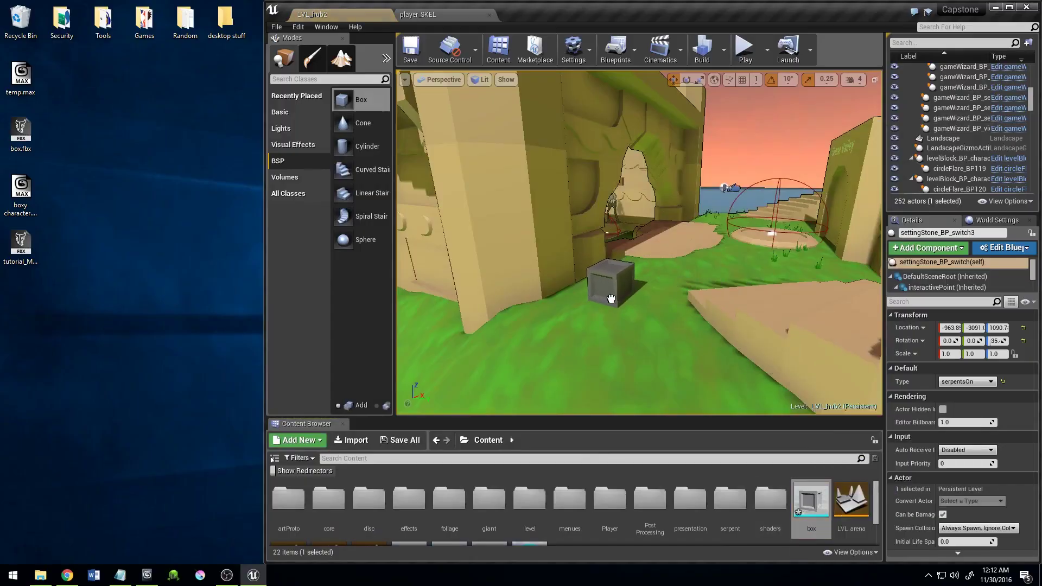
{"action": "mouse_move", "coordinate": [361, 100]}
{"action": "left_mouse_down"}
{"action": "mouse_move", "coordinate": [589, 179]}
{"action": "mouse_move", "coordinate": [676, 277]}
{"action": "left_mouse_up"}
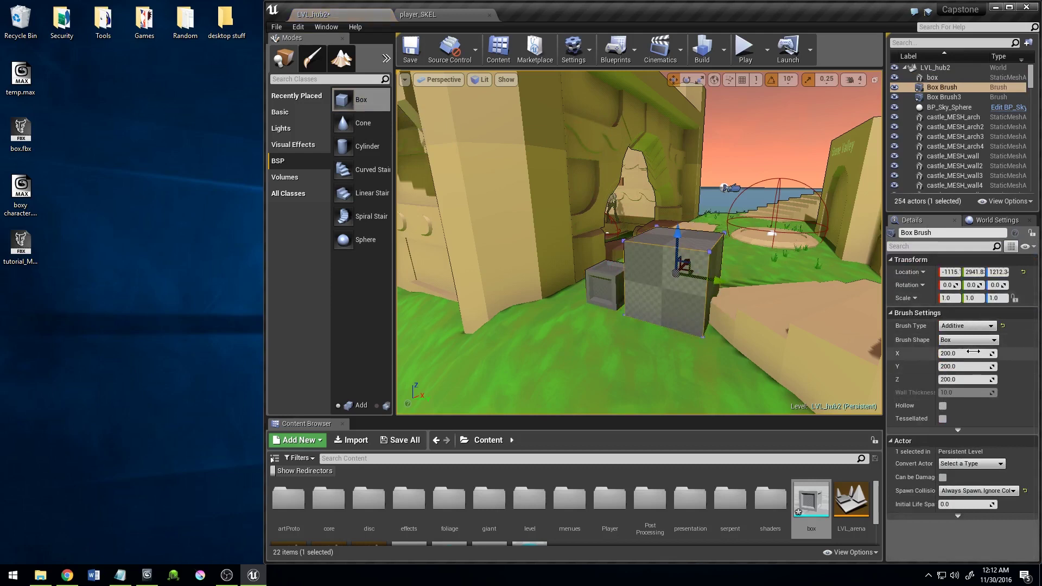
{"action": "left_click", "coordinate": [966, 352]}
{"action": "type", "text": "100"}
{"action": "key", "text": "Return"}
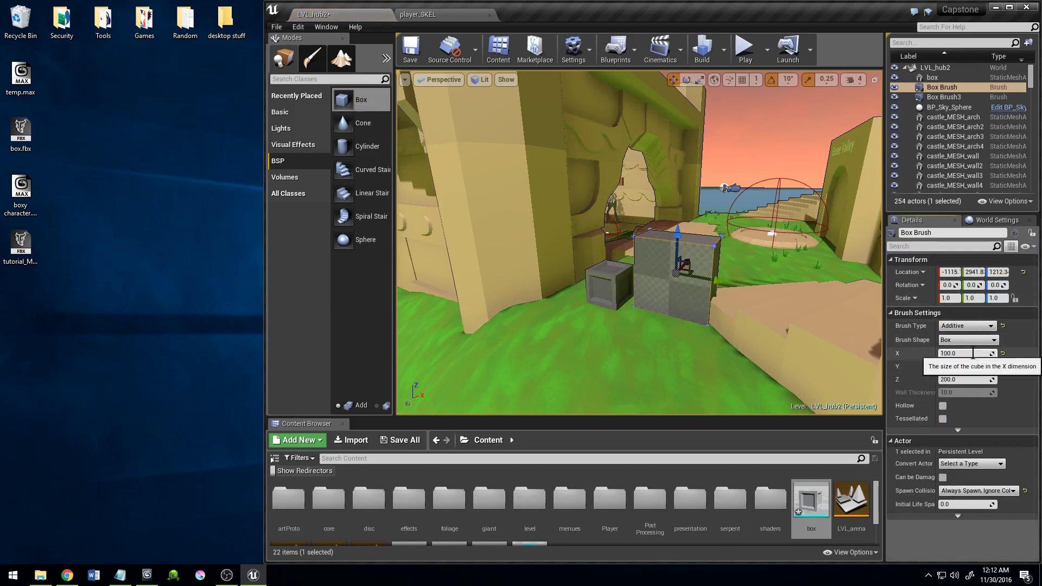
{"action": "left_click", "coordinate": [966, 365]}
{"action": "type", "text": "100"}
{"action": "key", "text": "Return"}
{"action": "left_click", "coordinate": [966, 378]}
{"action": "type", "text": "100"}
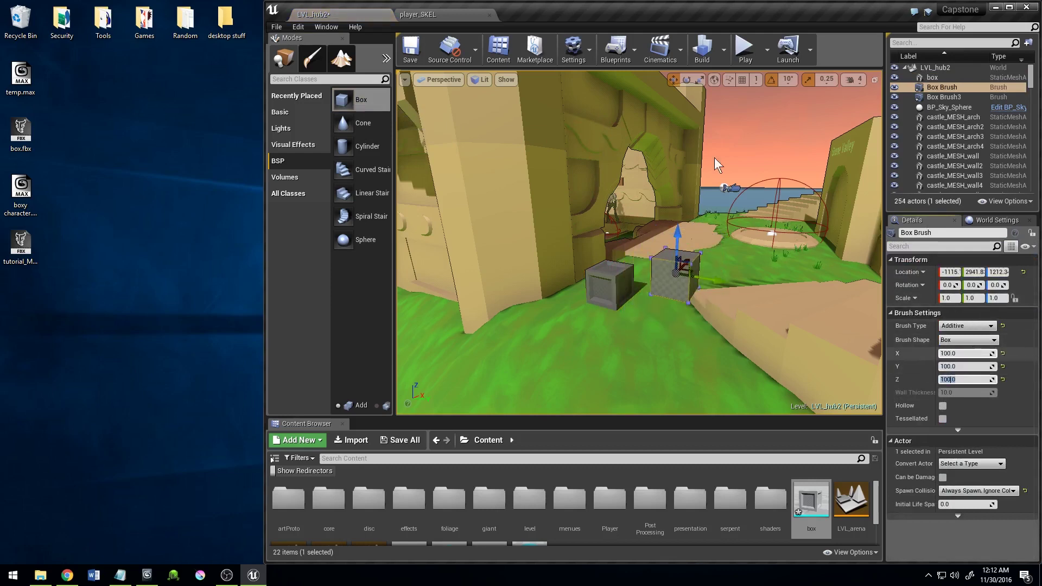
{"action": "key", "text": "Return"}
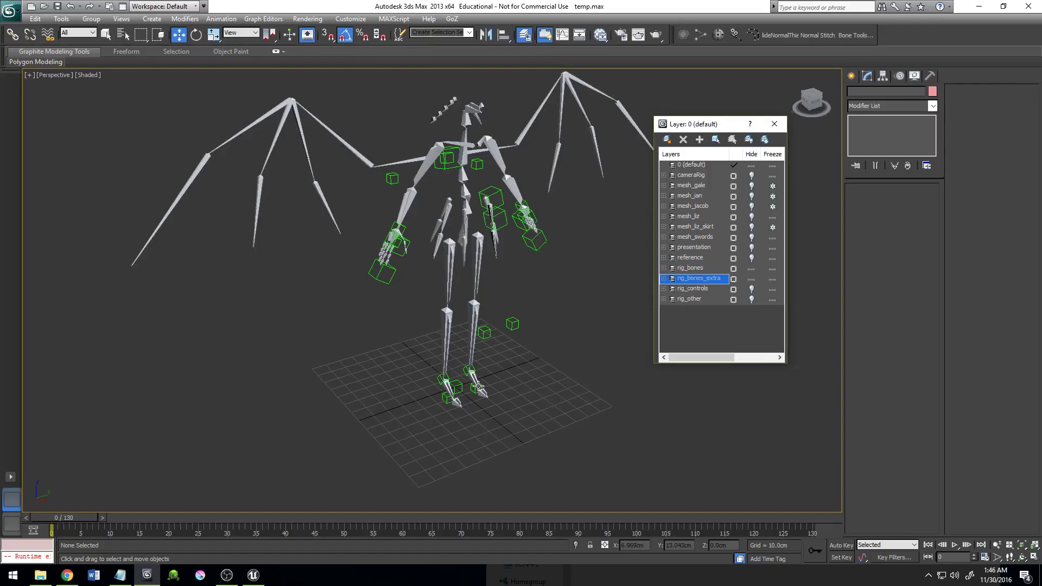
Step: Select the root dummy at the skeleton's feet and open Schematic View
{"action": "middle_click_drag", "start_coordinate": [489, 365], "coordinate": [432, 362], "text": "alt"}
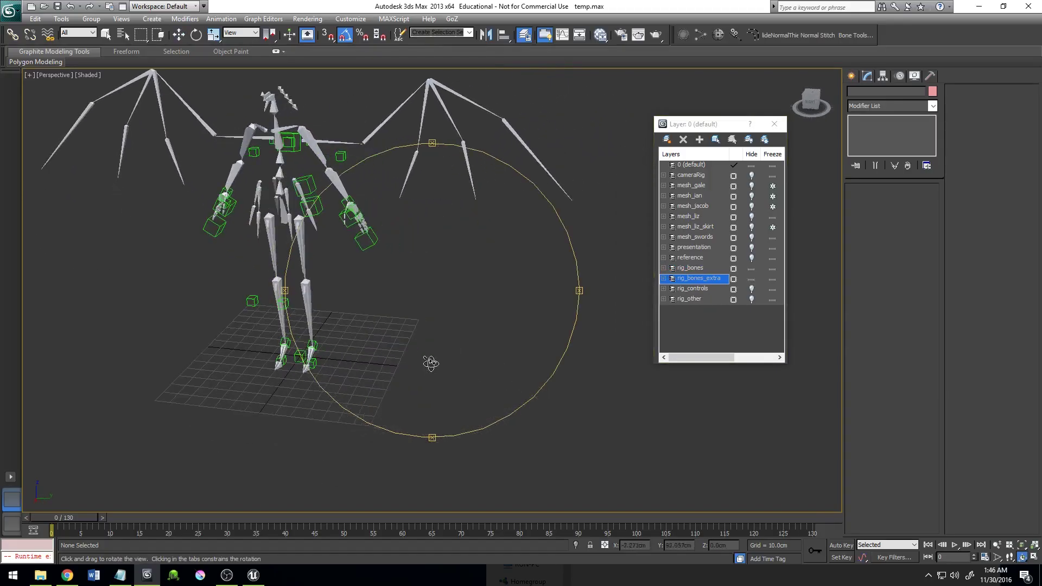
{"action": "key", "text": "w"}
{"action": "left_click", "coordinate": [297, 358]}
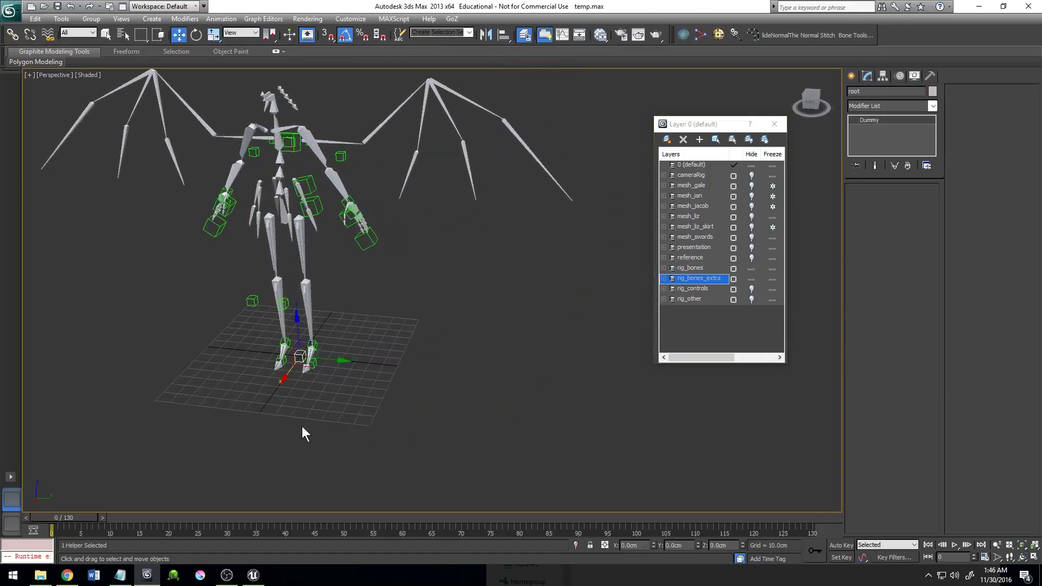
{"action": "middle_click_drag", "start_coordinate": [302, 426], "coordinate": [378, 447]}
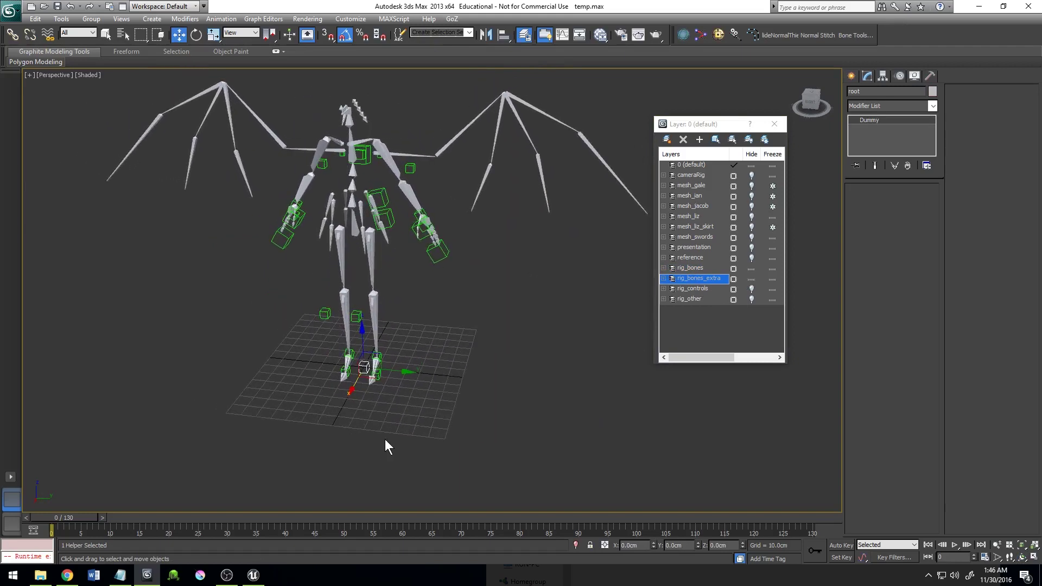
{"action": "left_click", "coordinate": [582, 38]}
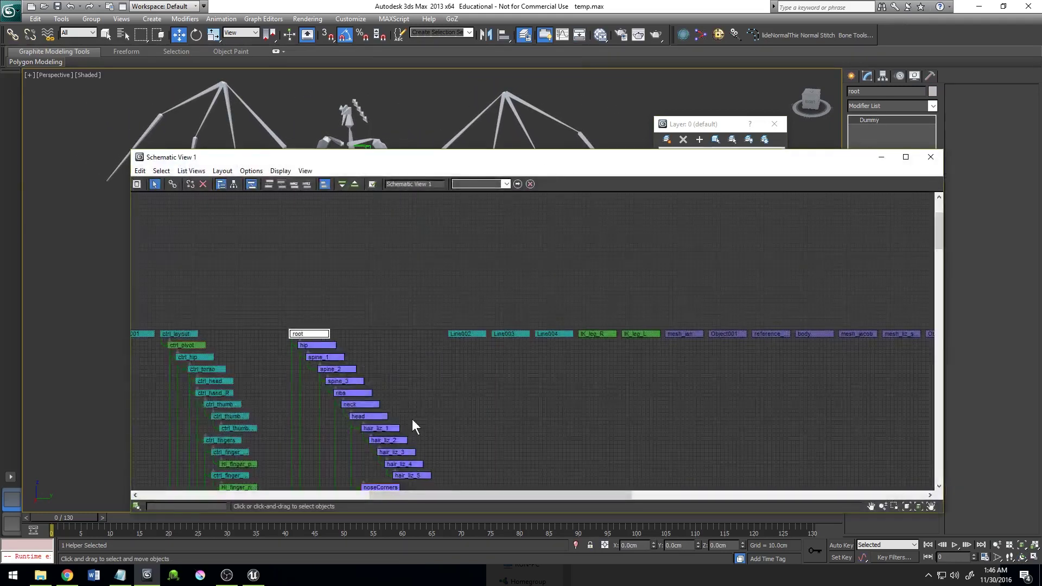
{"action": "scroll", "coordinate": [453, 433], "scroll_direction": "down", "scroll_amount": 3}
Step: Zoom out and scroll through the hair, arm, right-hand finger, backpack and wing bones
{"action": "middle_click_drag", "start_coordinate": [469, 430], "coordinate": [482, 280]}
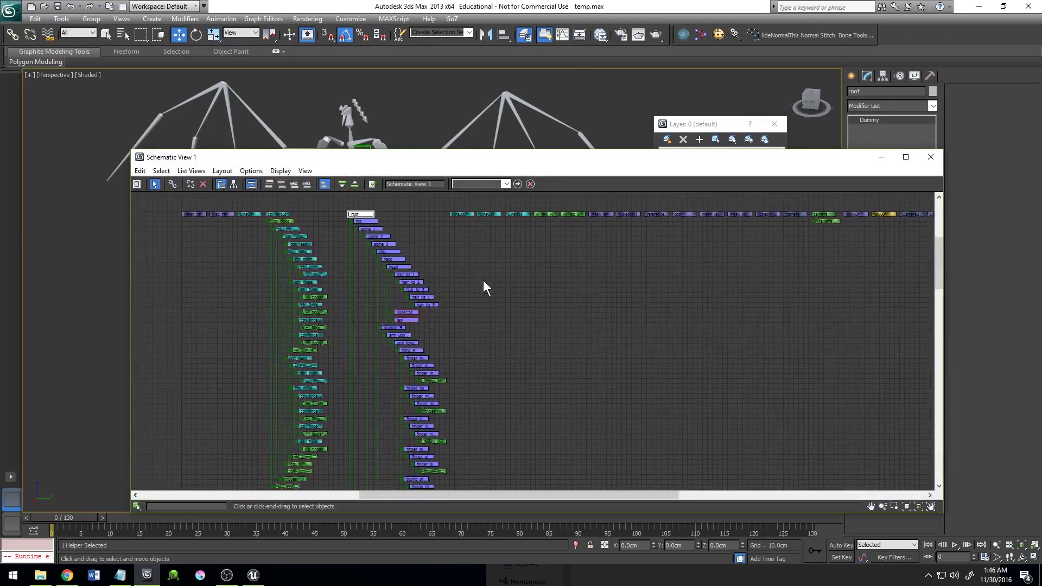
{"action": "scroll", "coordinate": [416, 234], "scroll_direction": "up", "scroll_amount": 2}
{"action": "scroll", "coordinate": [366, 245], "scroll_direction": "up", "scroll_amount": 2}
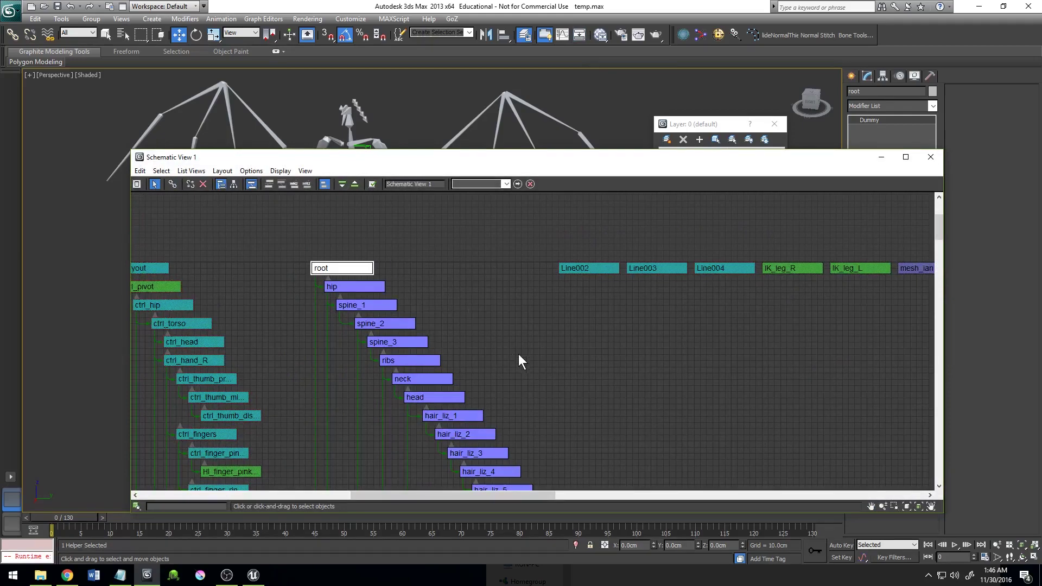
{"action": "middle_click_drag", "start_coordinate": [518, 354], "coordinate": [502, 314]}
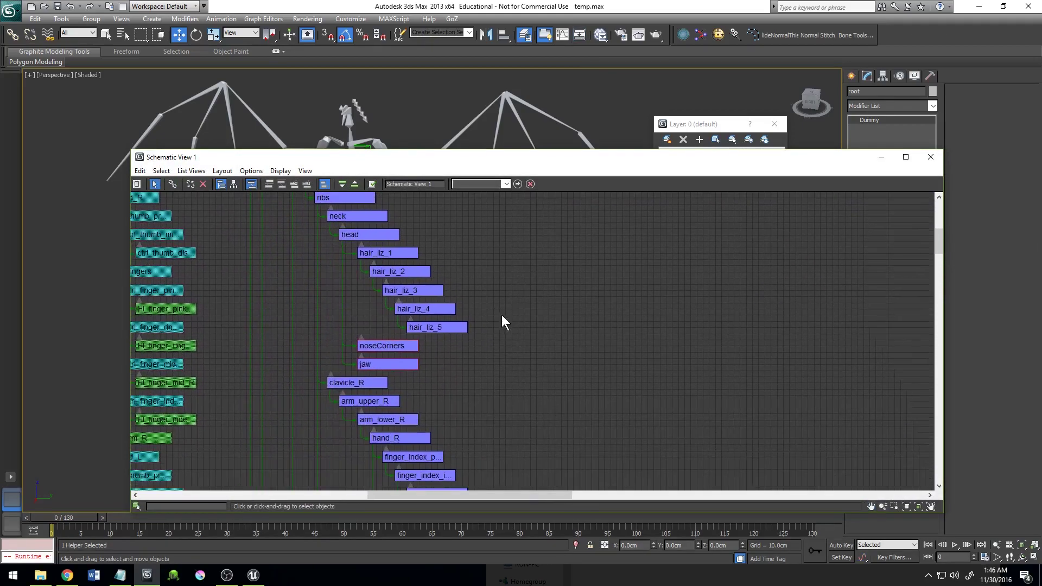
{"action": "middle_click_drag", "start_coordinate": [522, 403], "coordinate": [502, 289]}
{"action": "middle_click_drag", "start_coordinate": [541, 415], "coordinate": [527, 277]}
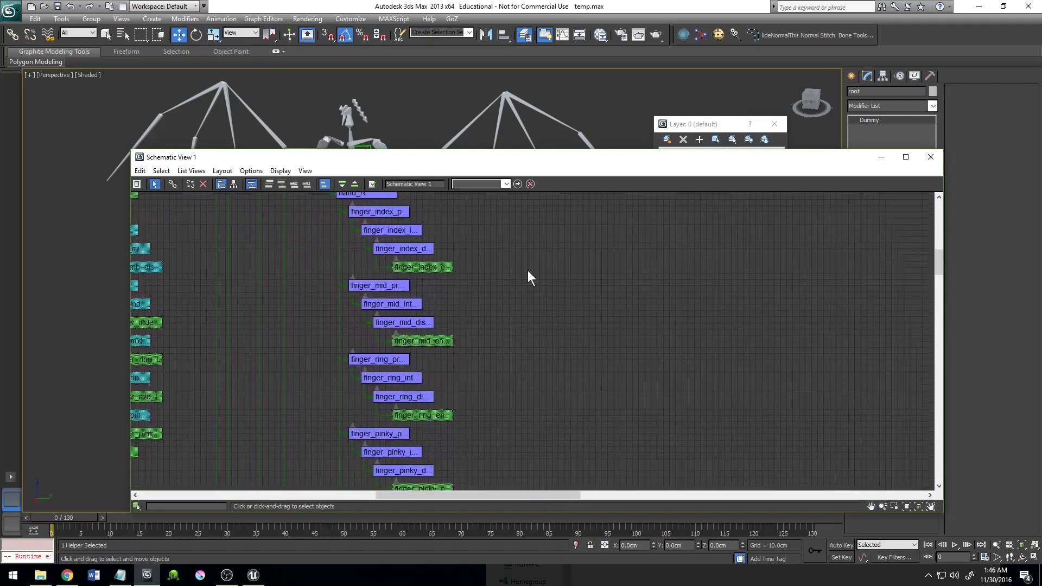
{"action": "middle_click_drag", "start_coordinate": [542, 418], "coordinate": [539, 270]}
{"action": "middle_click_drag", "start_coordinate": [539, 417], "coordinate": [540, 293]}
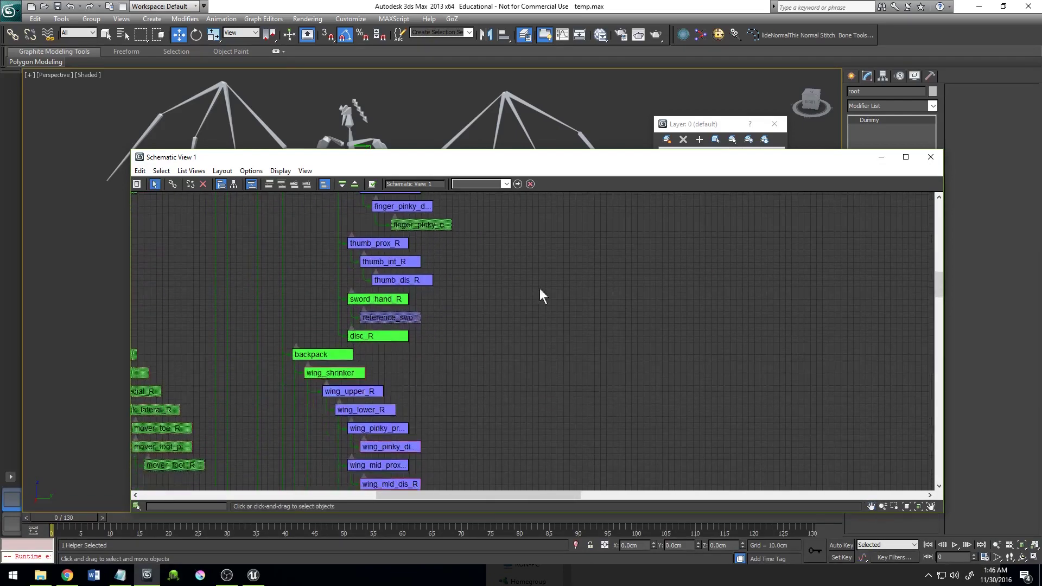
Step: Scroll past the wing, left-arm, clavicle and skirt nodes to the IK_ leg helpers, then close and deselect
{"action": "middle_click_drag", "start_coordinate": [519, 429], "coordinate": [513, 344]}
{"action": "mouse_move", "coordinate": [501, 447]}
{"action": "middle_mouse_down"}
{"action": "mouse_move", "coordinate": [493, 331]}
{"action": "mouse_move", "coordinate": [507, 274]}
{"action": "middle_mouse_up"}
{"action": "mouse_move", "coordinate": [497, 440]}
{"action": "middle_mouse_down"}
{"action": "mouse_move", "coordinate": [485, 277]}
{"action": "mouse_move", "coordinate": [493, 365]}
{"action": "middle_mouse_up"}
{"action": "middle_click_drag", "start_coordinate": [498, 444], "coordinate": [488, 293]}
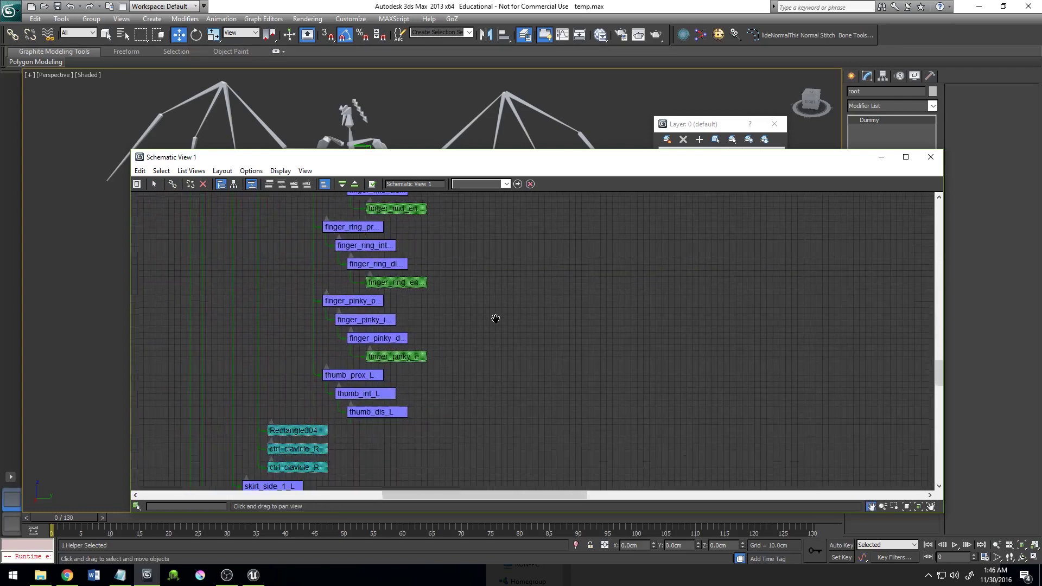
{"action": "middle_click_drag", "start_coordinate": [509, 448], "coordinate": [509, 277]}
{"action": "mouse_move", "coordinate": [517, 440]}
{"action": "middle_mouse_down"}
{"action": "mouse_move", "coordinate": [521, 285]}
{"action": "mouse_move", "coordinate": [498, 394]}
{"action": "mouse_move", "coordinate": [498, 261]}
{"action": "mouse_move", "coordinate": [492, 342]}
{"action": "middle_mouse_up"}
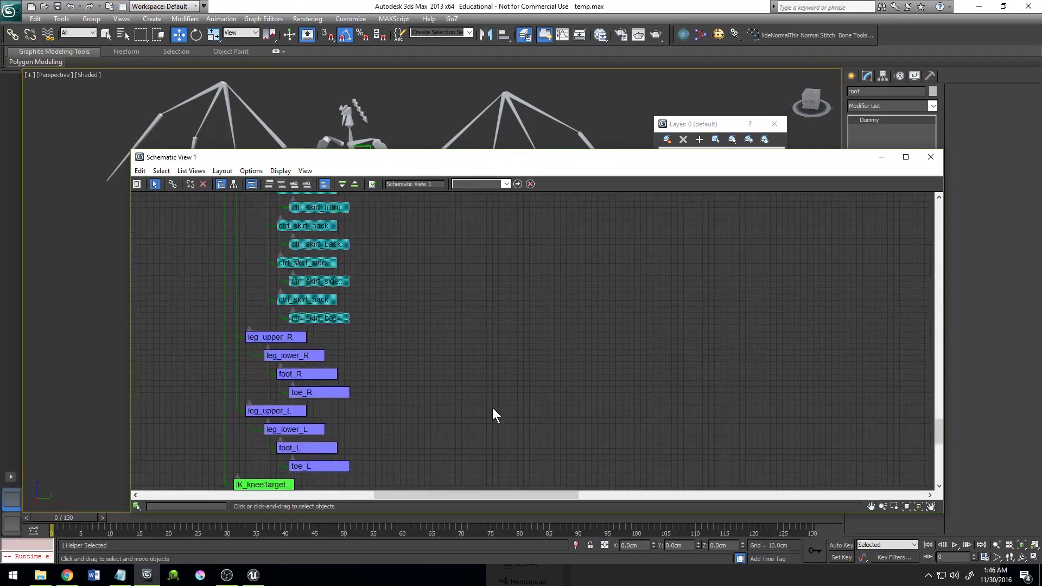
{"action": "mouse_move", "coordinate": [492, 408]}
{"action": "middle_mouse_down"}
{"action": "mouse_move", "coordinate": [496, 252]}
{"action": "mouse_move", "coordinate": [496, 326]}
{"action": "mouse_move", "coordinate": [501, 266]}
{"action": "middle_mouse_up"}
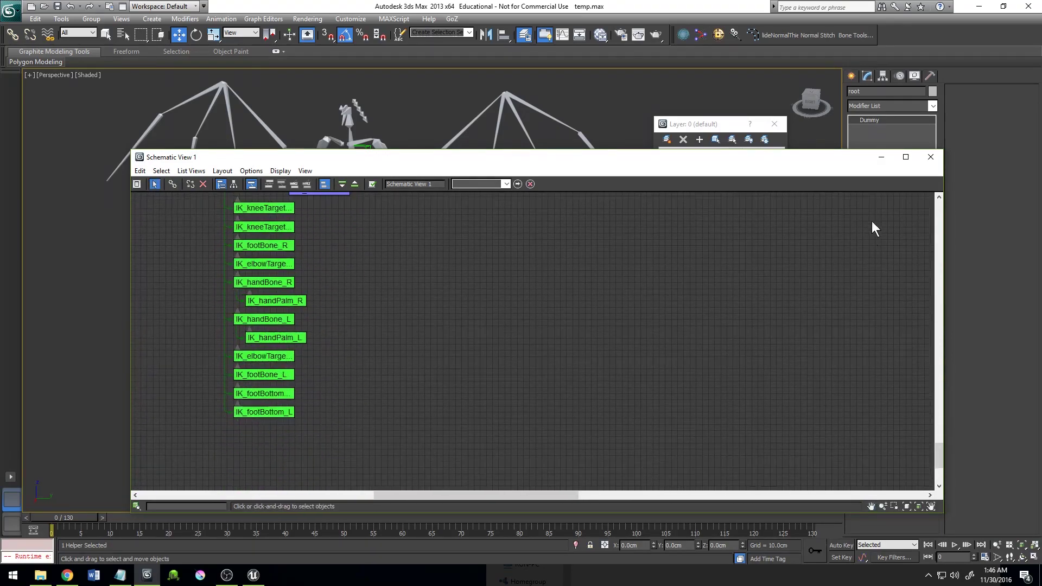
{"action": "left_click", "coordinate": [934, 155]}
{"action": "left_click", "coordinate": [514, 378]}
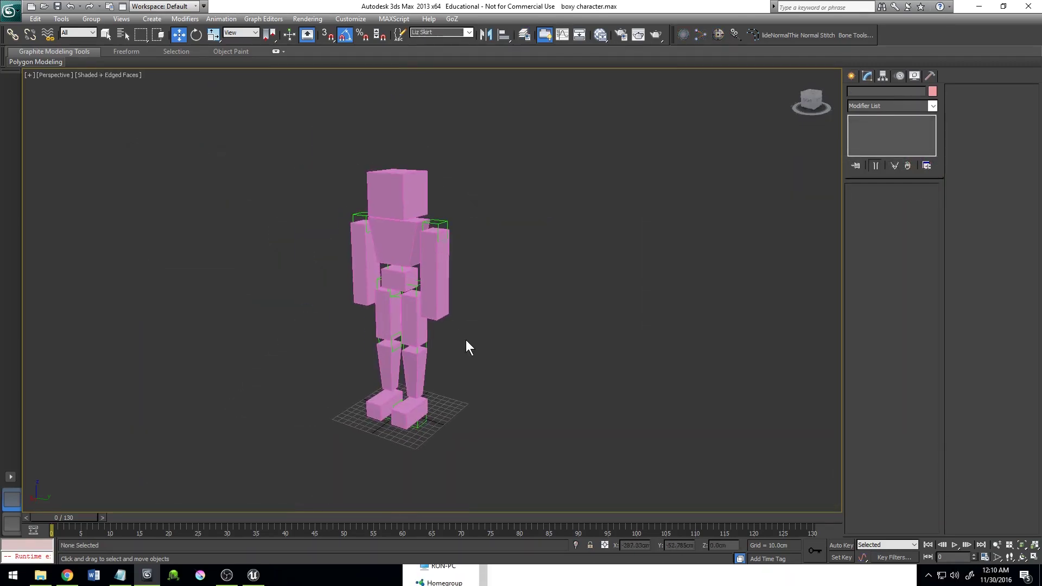
Step: Orbit the boxy character, then rotate its shoulder helper Dummy007 to raise the arm
{"action": "key", "text": "ctrl+r"}
{"action": "left_click_drag", "start_coordinate": [425, 280], "coordinate": [500, 277]}
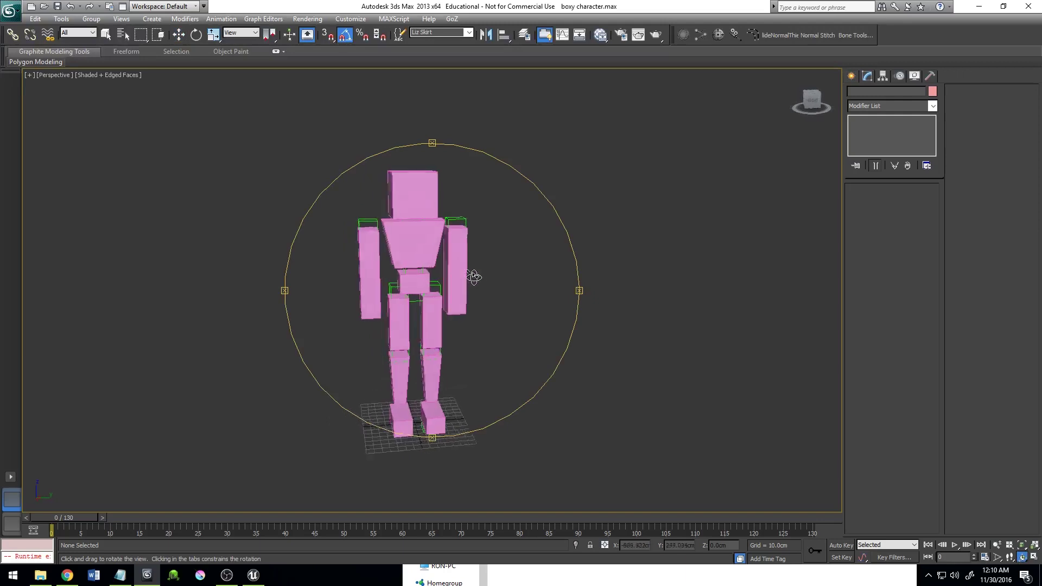
{"action": "right_click", "coordinate": [387, 230]}
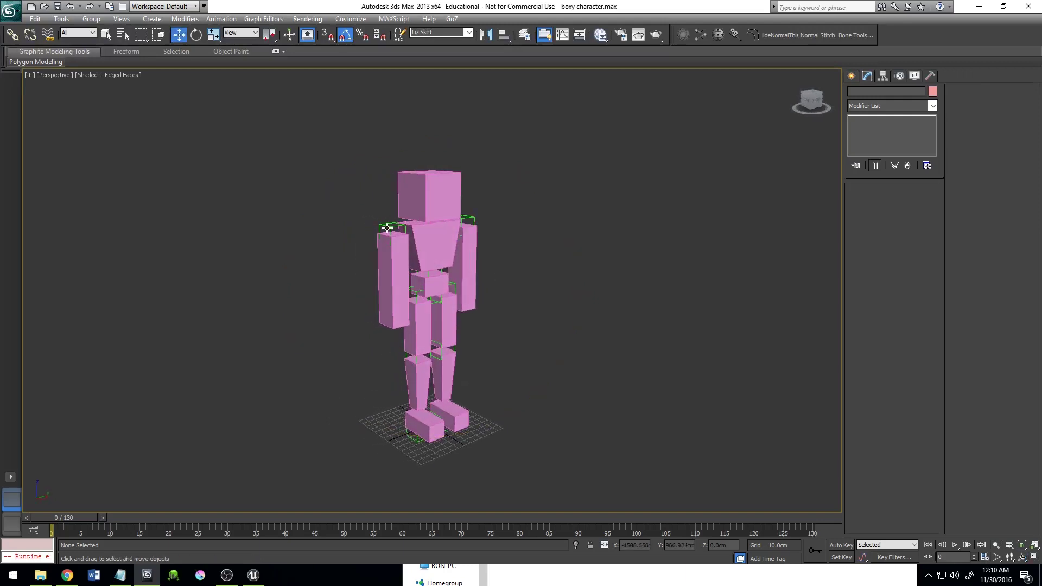
{"action": "left_click", "coordinate": [387, 230]}
{"action": "key", "text": "e"}
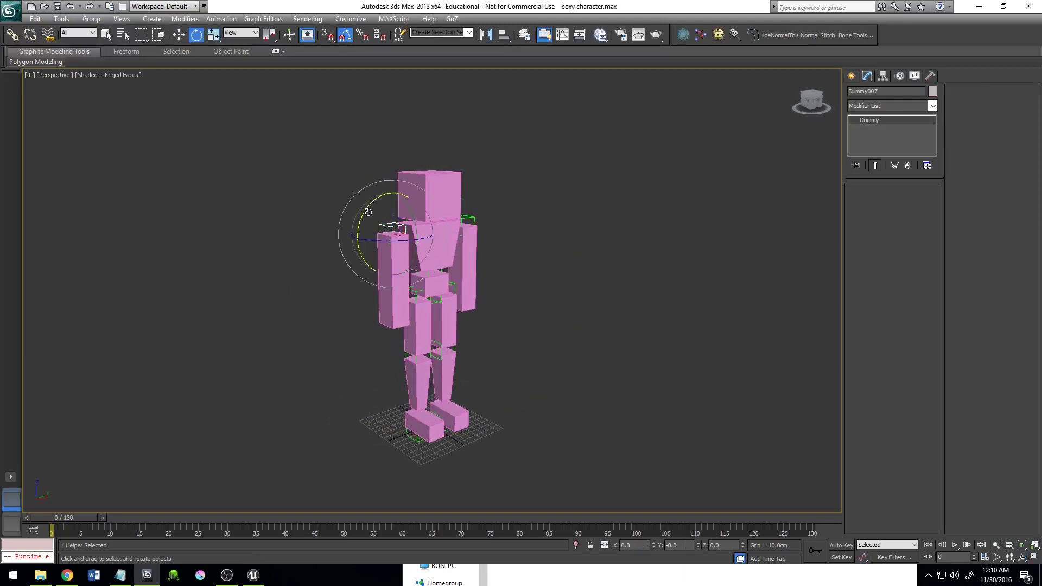
{"action": "mouse_move", "coordinate": [366, 213]}
{"action": "left_mouse_down"}
{"action": "mouse_move", "coordinate": [478, 179]}
{"action": "mouse_move", "coordinate": [438, 188]}
{"action": "left_mouse_up"}
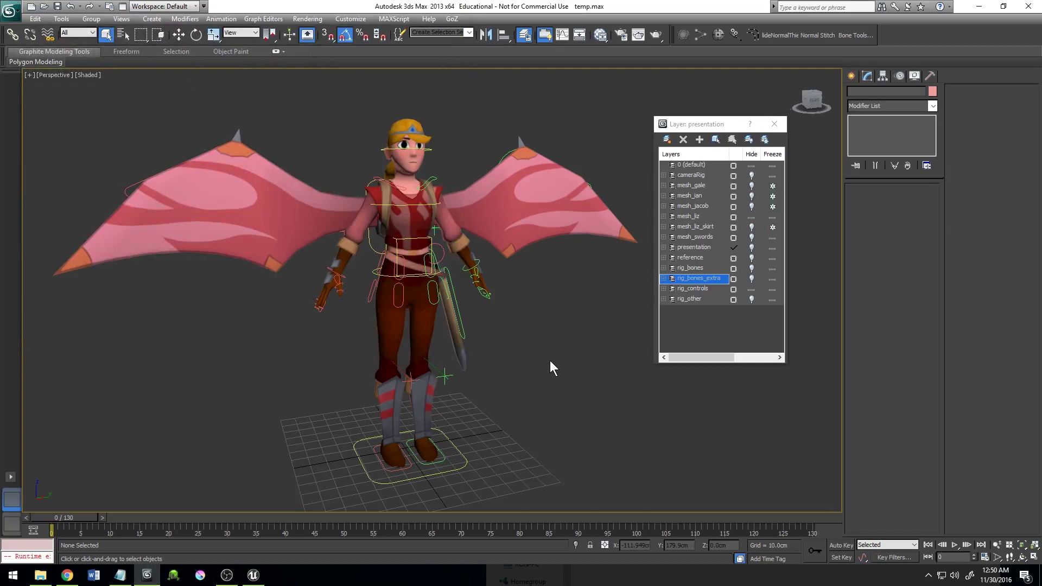
Step: Hide the rig_controls layer, show the rig_bones layer, and select all 112 objects
{"action": "left_click", "coordinate": [751, 289]}
{"action": "left_click", "coordinate": [751, 278]}
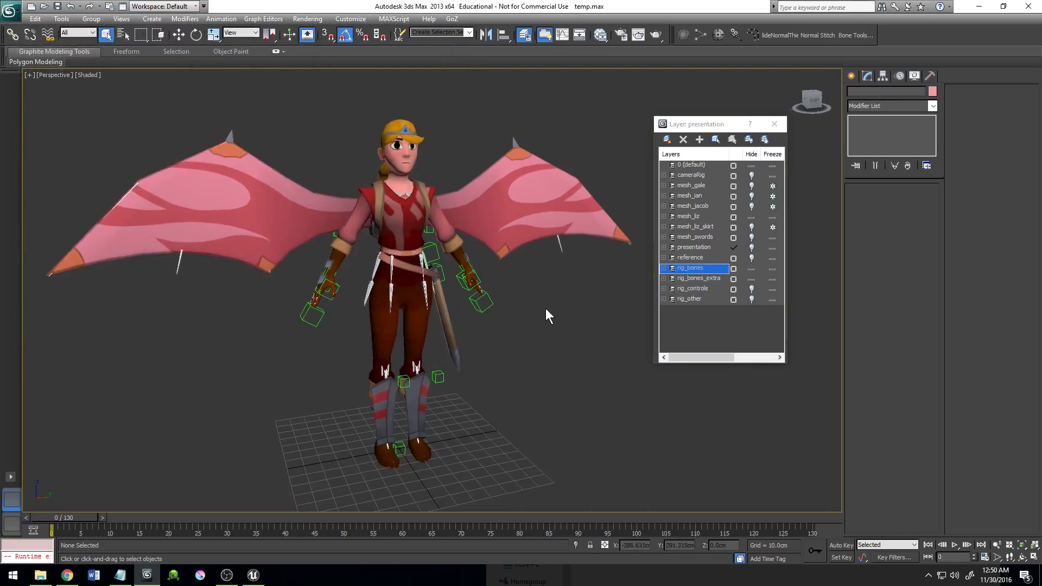
{"action": "key", "text": "ctrl+a"}
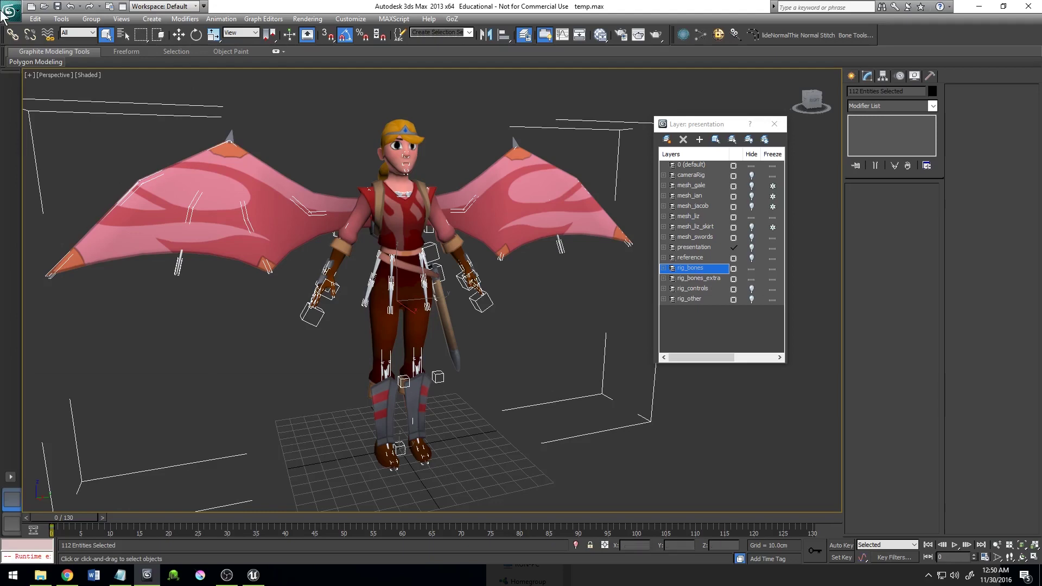
{"action": "left_click", "coordinate": [9, 7]}
{"action": "mouse_move", "coordinate": [39, 185]}
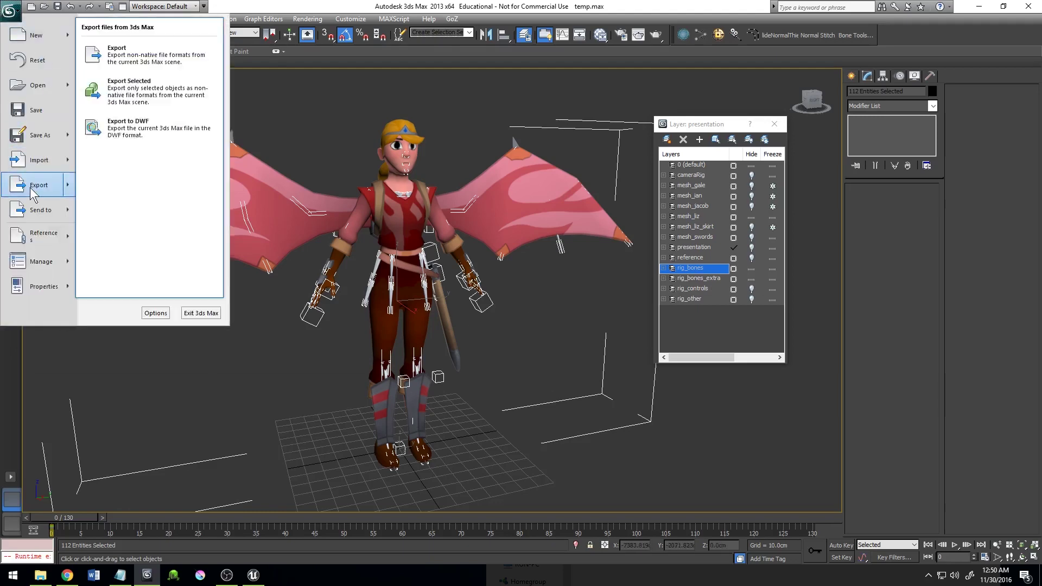
Step: Export the selection as tutorial_MESH.fbx with Animation unchecked, then show the desktop
{"action": "left_click", "coordinate": [187, 96]}
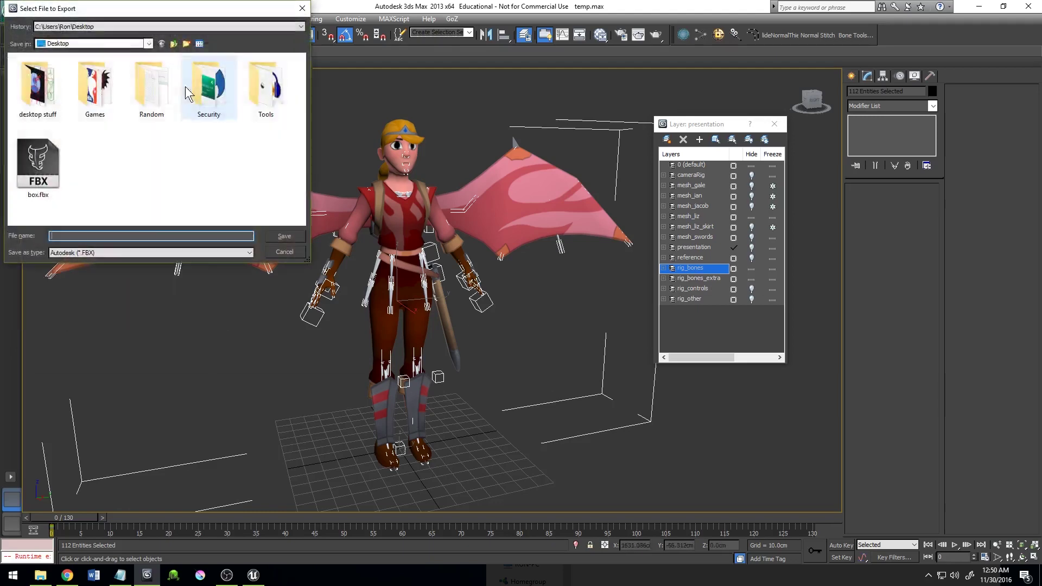
{"action": "type", "text": "tuto"}
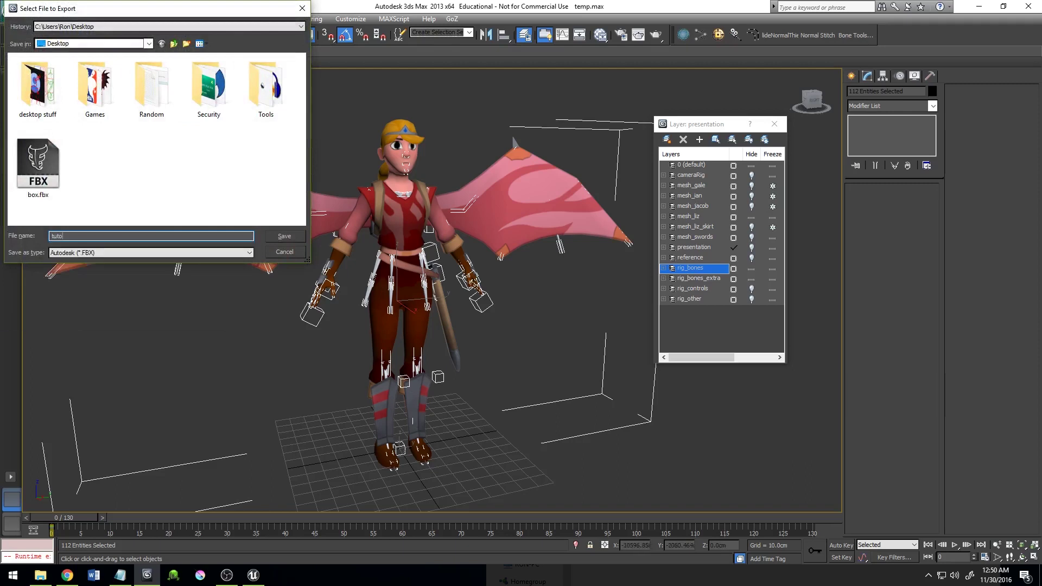
{"action": "type", "text": "rial_MESH.fbx"}
{"action": "left_click", "coordinate": [282, 236]}
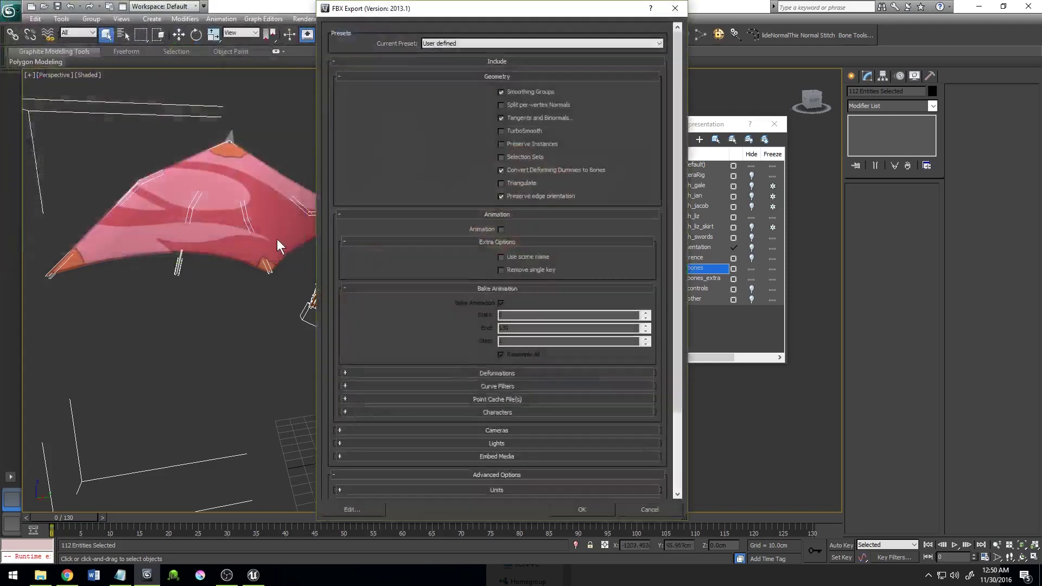
{"action": "left_click", "coordinate": [501, 230]}
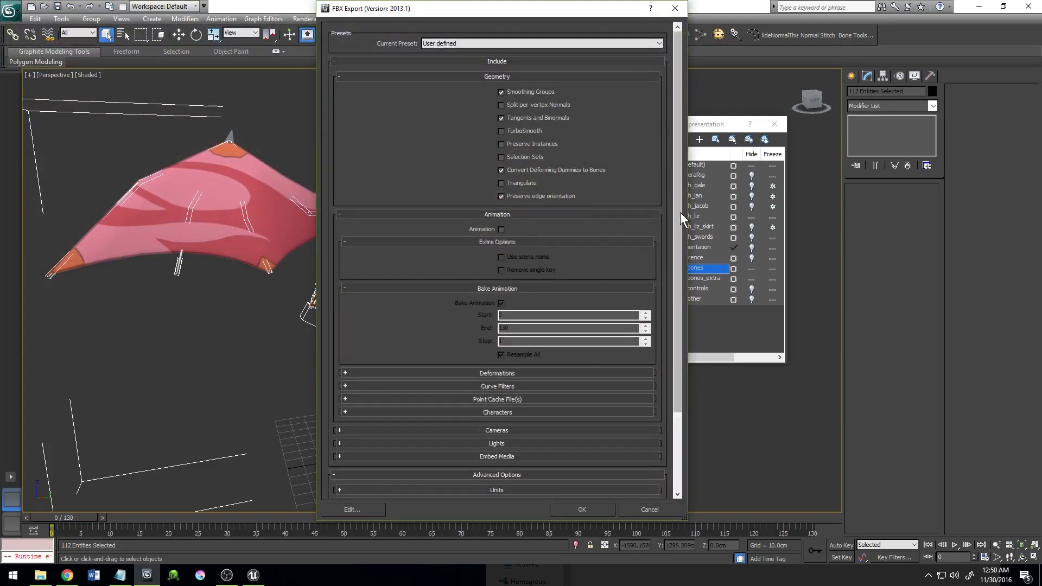
{"action": "left_click_drag", "start_coordinate": [678, 213], "coordinate": [675, 277]}
{"action": "left_click", "coordinate": [594, 510]}
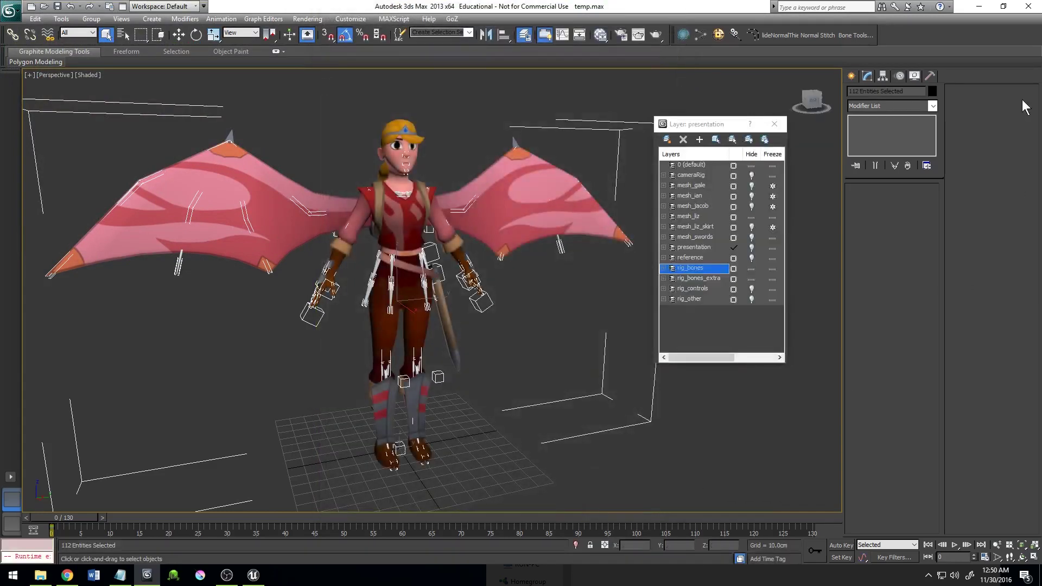
{"action": "key", "text": "super+d"}
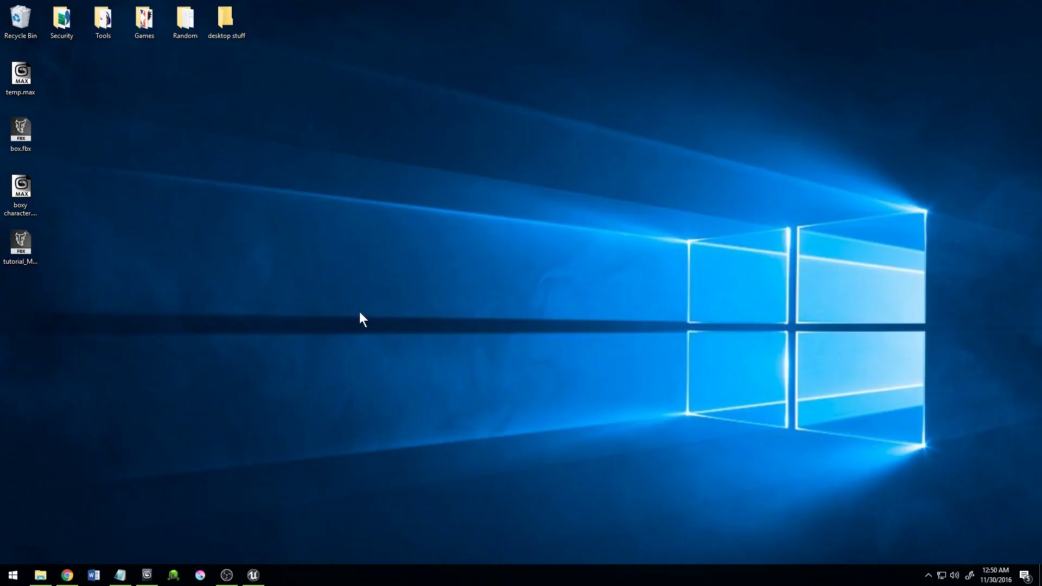
Step: Drag tutorial_MESH.fbx from the desktop into the Unreal Content Browser to import it
{"action": "left_click_drag", "start_coordinate": [21, 245], "coordinate": [309, 135]}
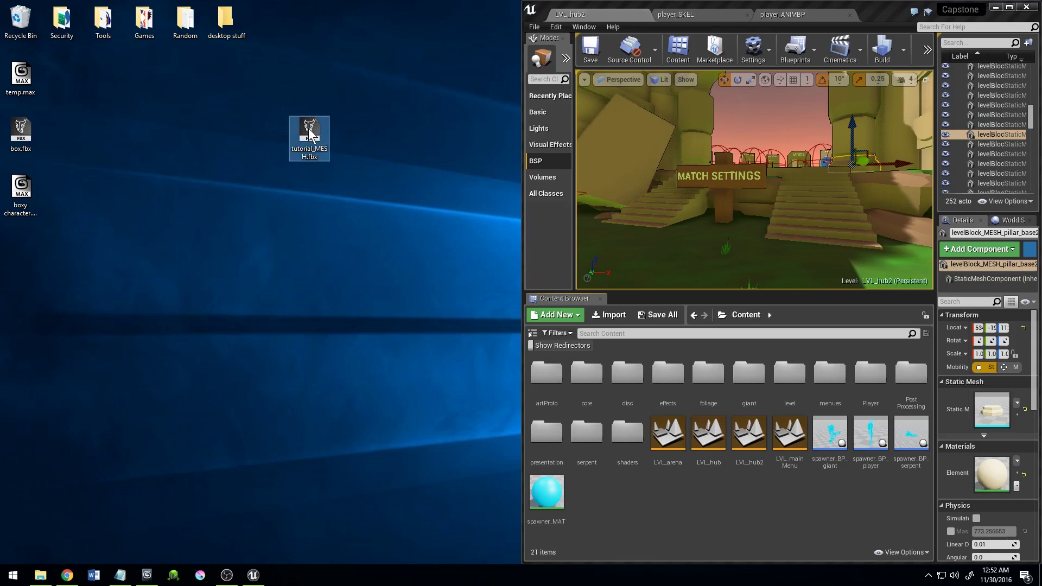
{"action": "mouse_move", "coordinate": [310, 134]}
{"action": "left_mouse_down"}
{"action": "mouse_move", "coordinate": [617, 519]}
{"action": "mouse_move", "coordinate": [635, 507]}
{"action": "left_mouse_up"}
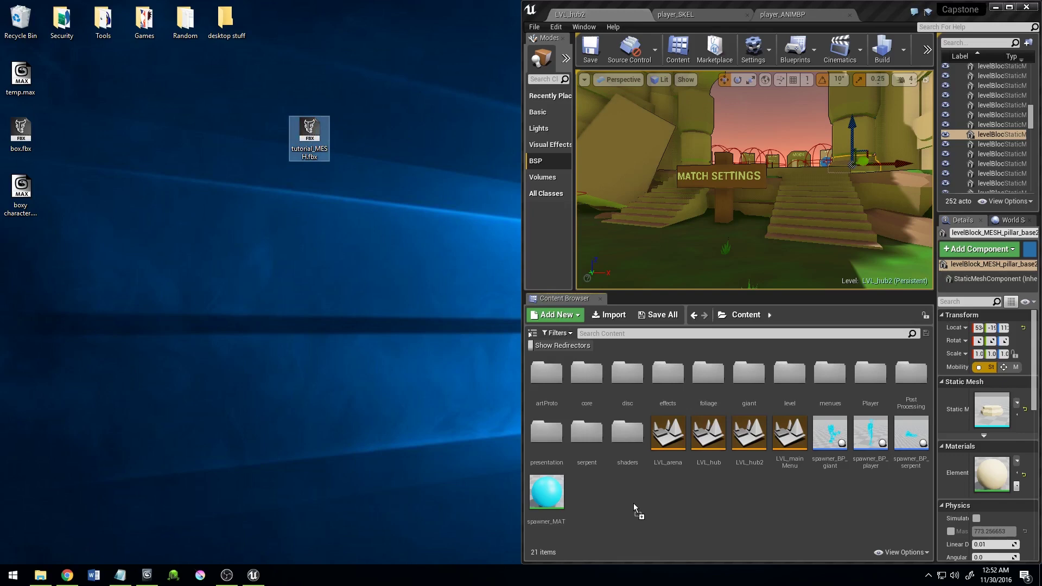
{"action": "left_click_drag", "start_coordinate": [635, 508], "coordinate": [635, 507]}
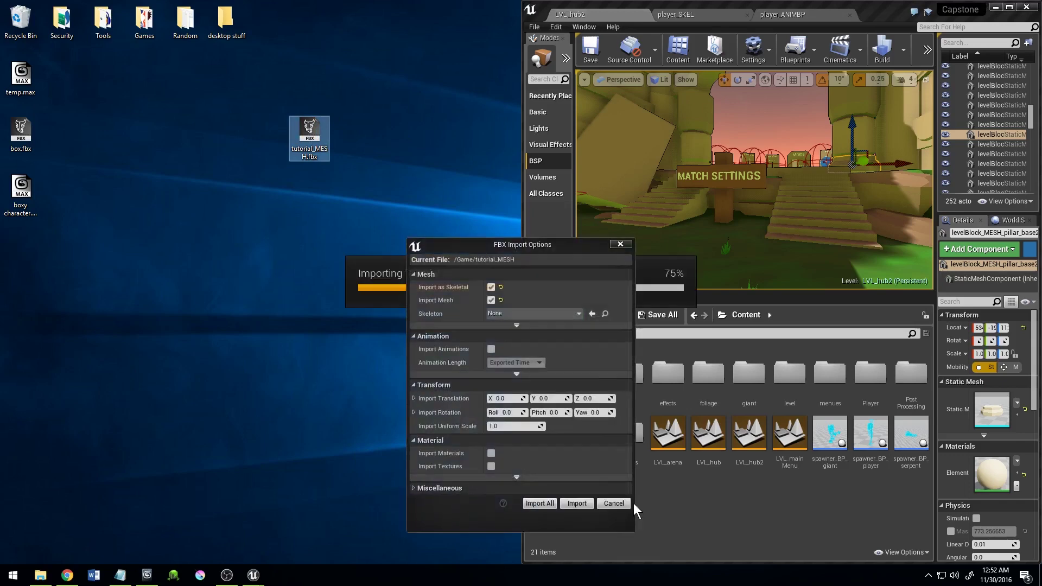
{"action": "left_click_drag", "start_coordinate": [489, 246], "coordinate": [508, 179]}
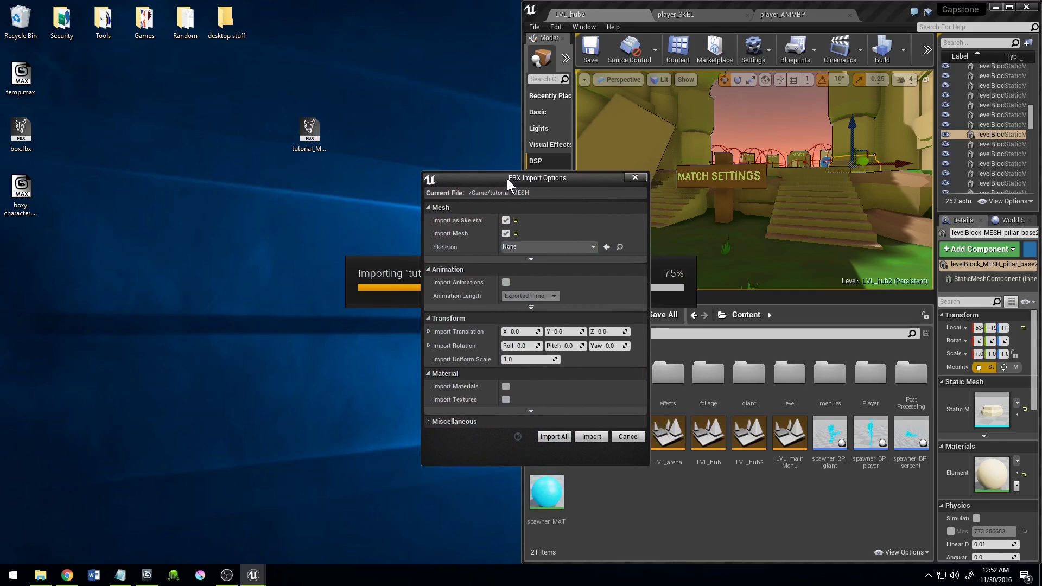
Step: Keep Import as Skeletal, edit Yaw, leave Uniform Scale at 1.0, and run the import
{"action": "left_click", "coordinate": [504, 219]}
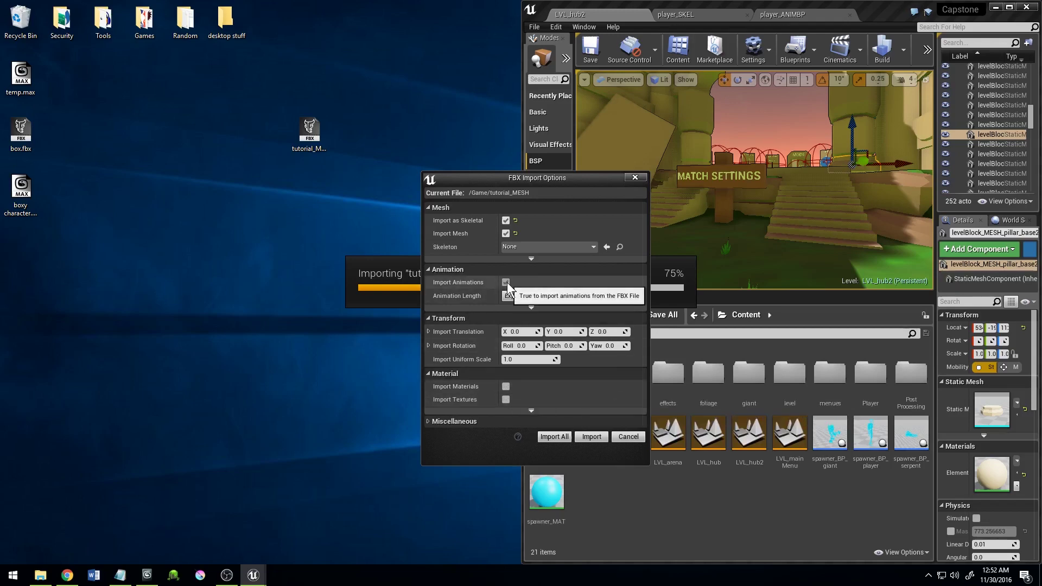
{"action": "left_click", "coordinate": [611, 346]}
{"action": "type", "text": "-90"}
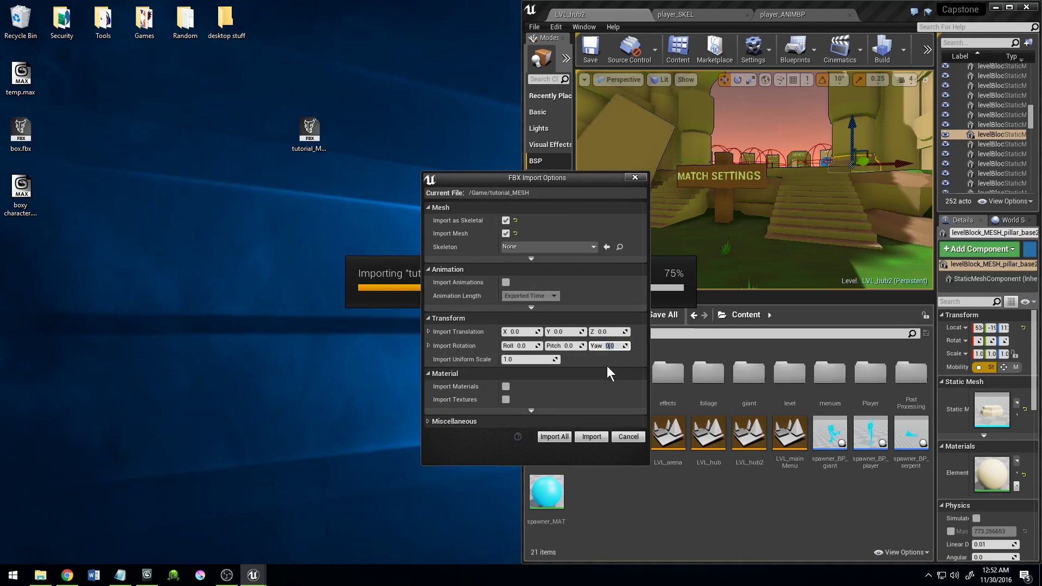
{"action": "left_click", "coordinate": [529, 358]}
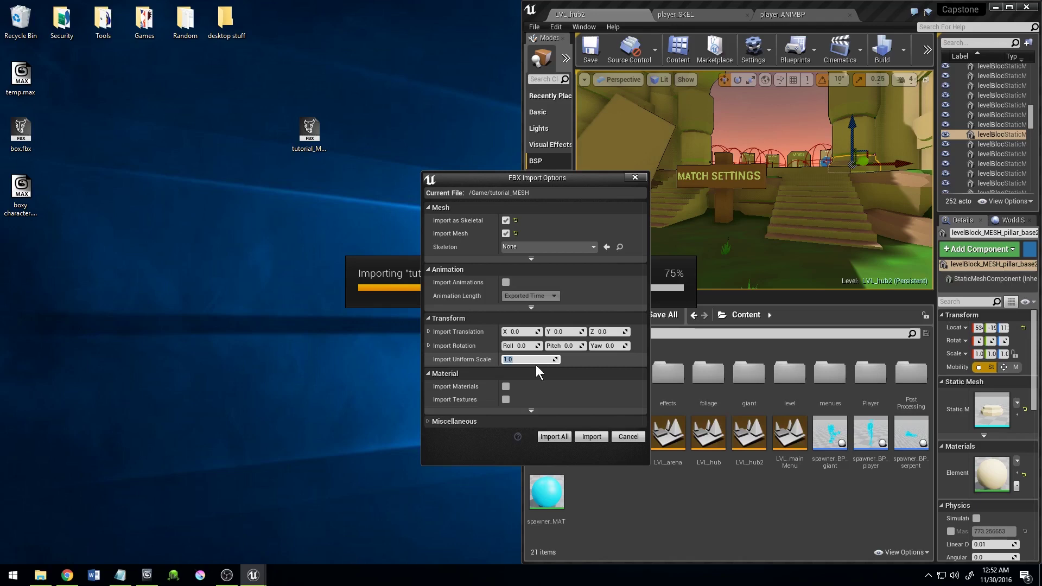
{"action": "left_click", "coordinate": [473, 451]}
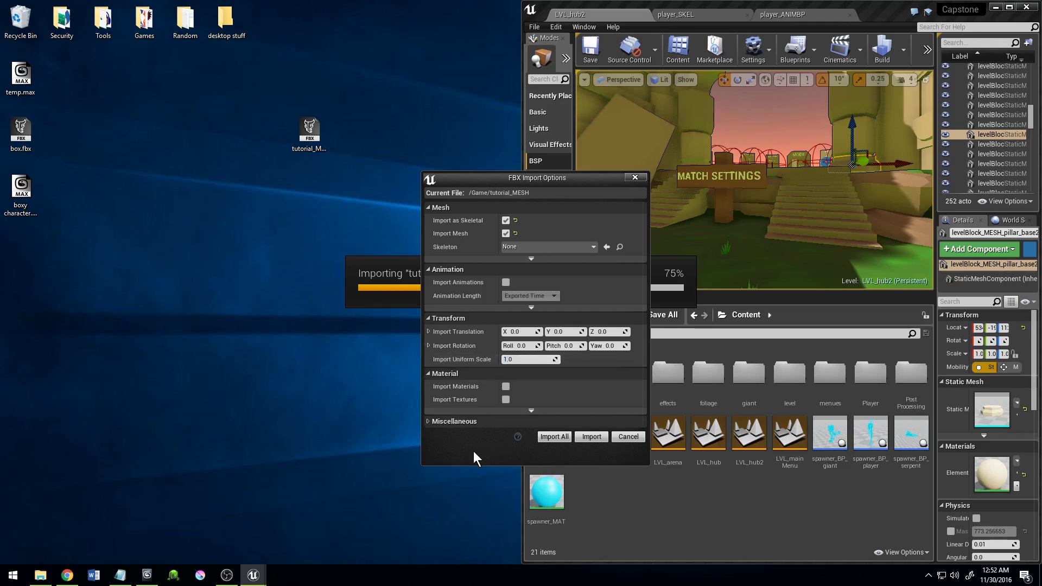
{"action": "left_click", "coordinate": [592, 436]}
{"action": "left_click", "coordinate": [591, 436]}
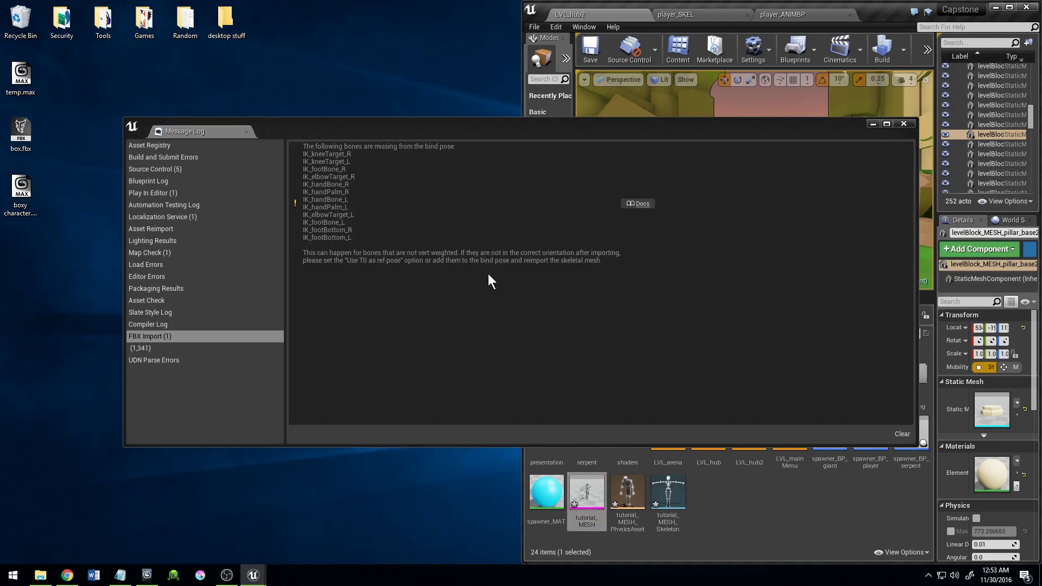
Step: Close the message log, place tutorial_MESH in the level, and add a BSP box brush
{"action": "left_click", "coordinate": [910, 124]}
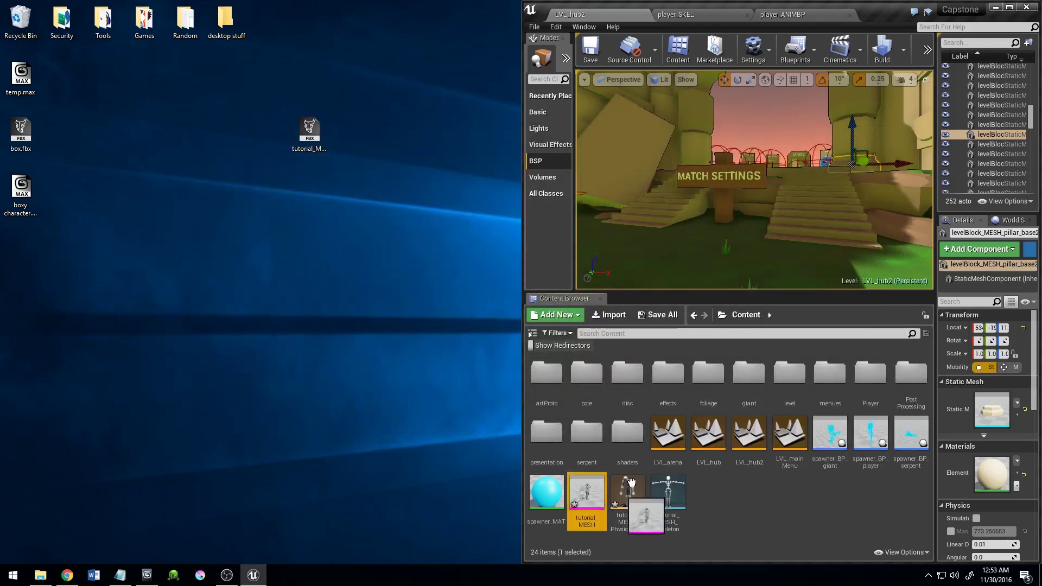
{"action": "left_click_drag", "start_coordinate": [586, 495], "coordinate": [676, 259]}
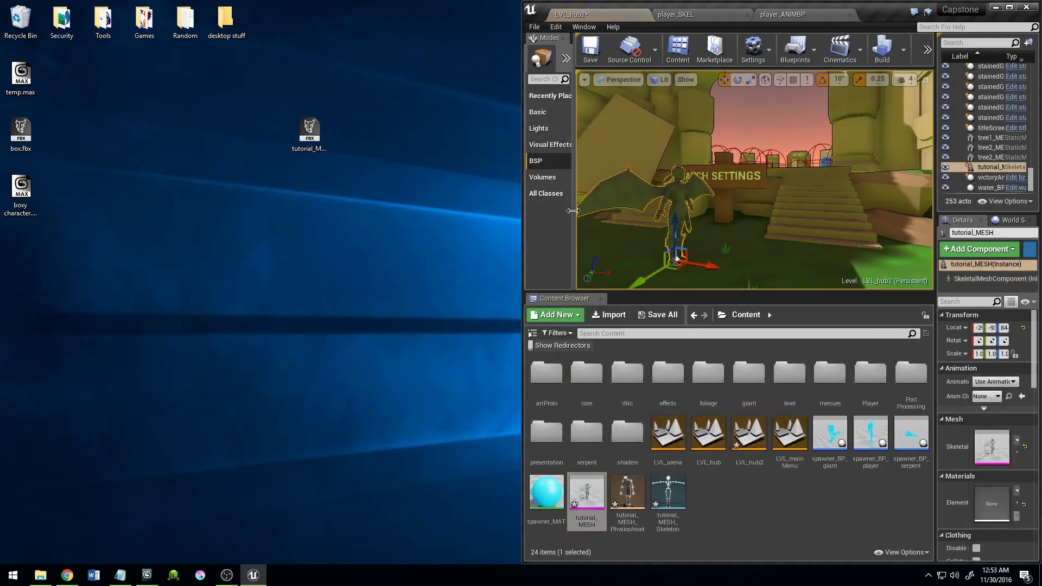
{"action": "left_click_drag", "start_coordinate": [576, 163], "coordinate": [636, 163]}
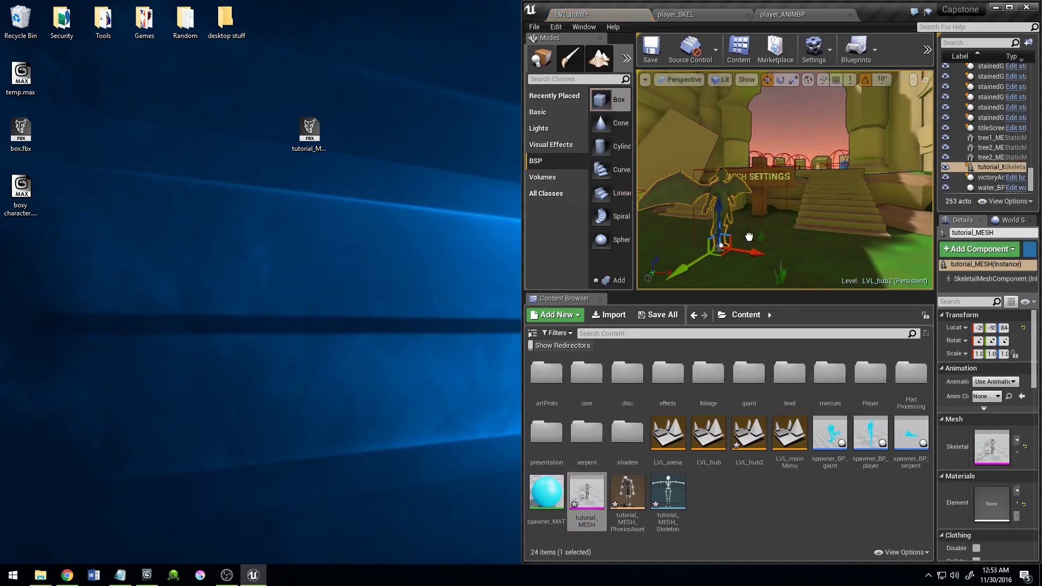
{"action": "left_click_drag", "start_coordinate": [797, 241], "coordinate": [798, 241]}
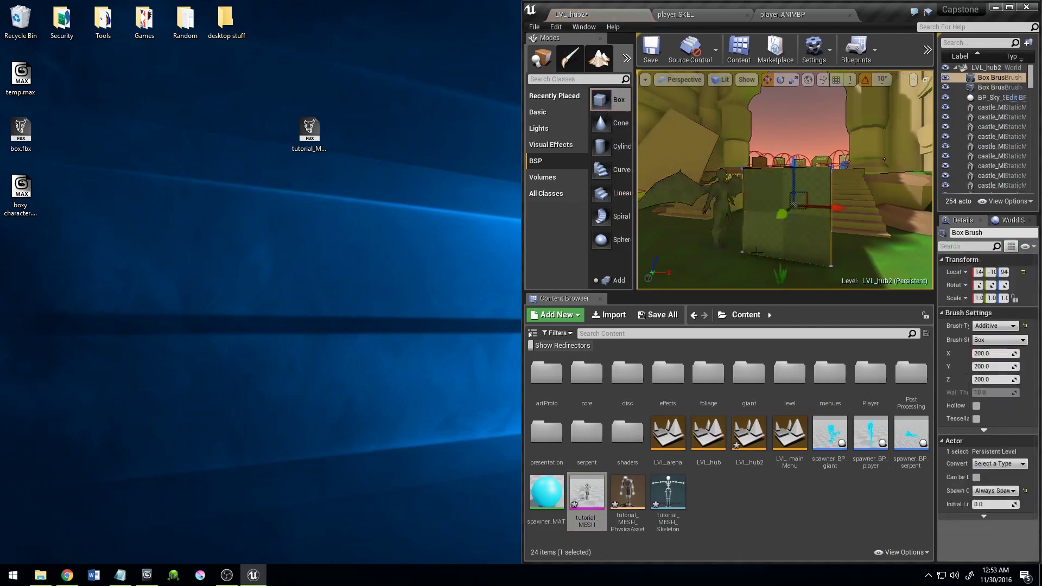
{"action": "right_click_drag", "start_coordinate": [785, 244], "coordinate": [733, 204]}
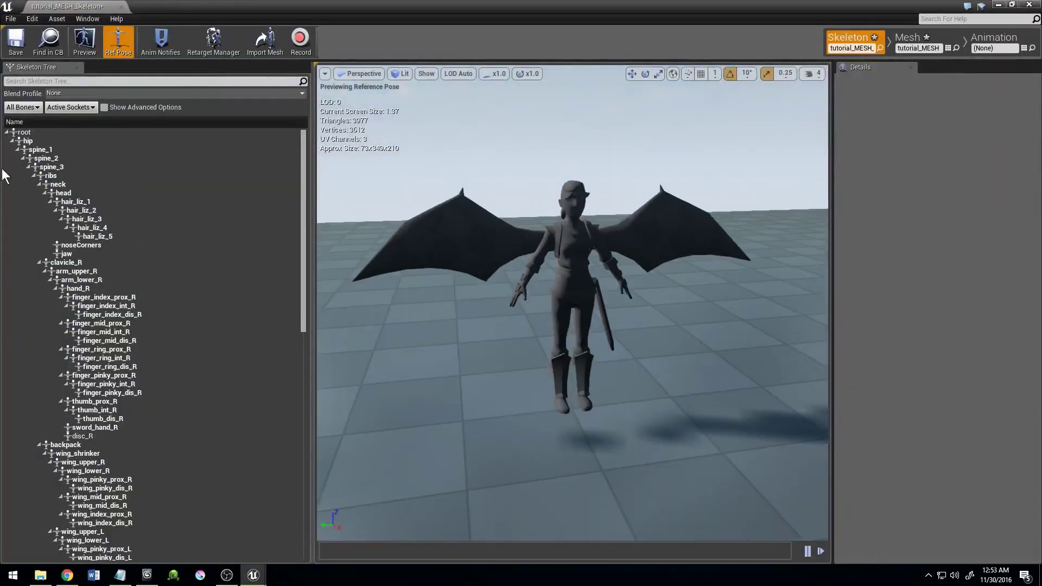
{"action": "left_click", "coordinate": [42, 131]}
{"action": "right_click_drag", "start_coordinate": [664, 401], "coordinate": [489, 400]}
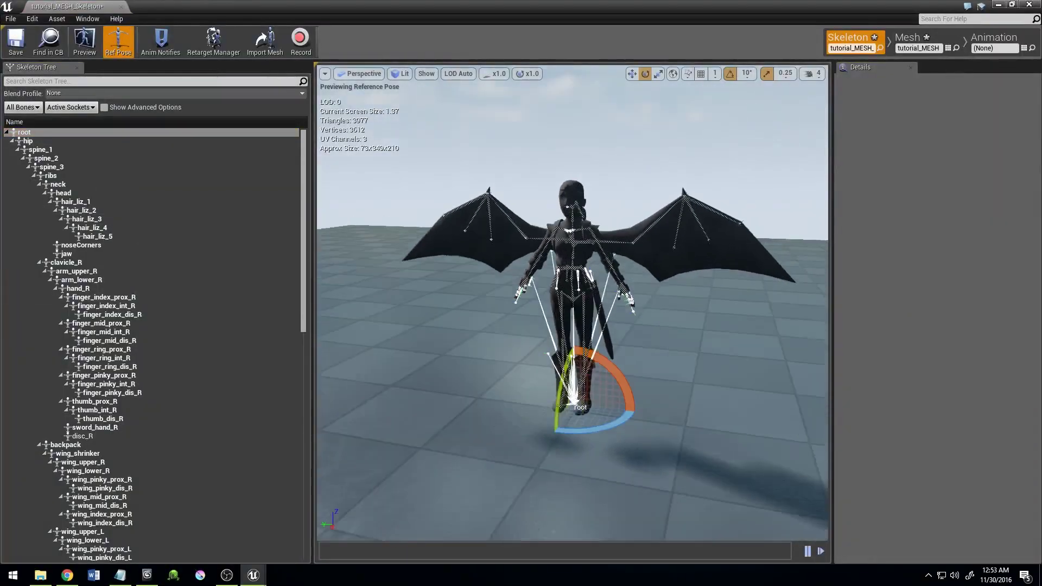
{"action": "right_click_drag", "start_coordinate": [665, 401], "coordinate": [488, 401]}
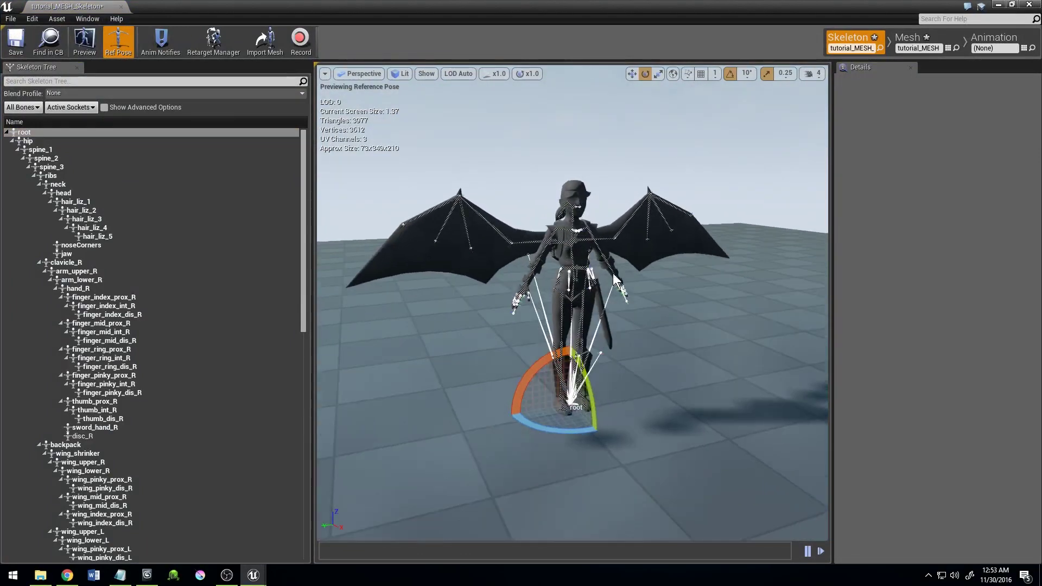
{"action": "left_click", "coordinate": [543, 248]}
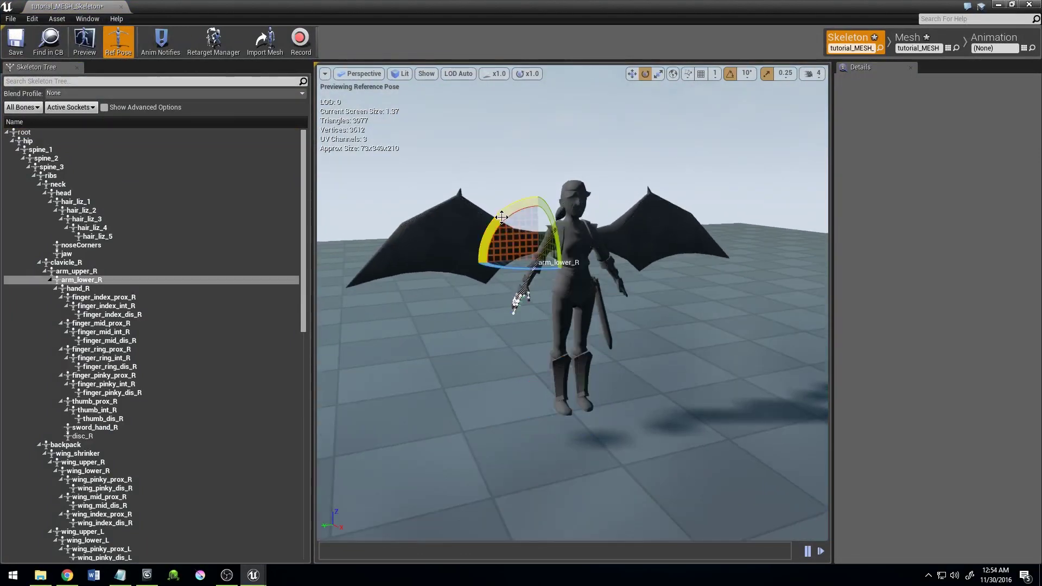
{"action": "left_click_drag", "start_coordinate": [537, 236], "coordinate": [508, 289]}
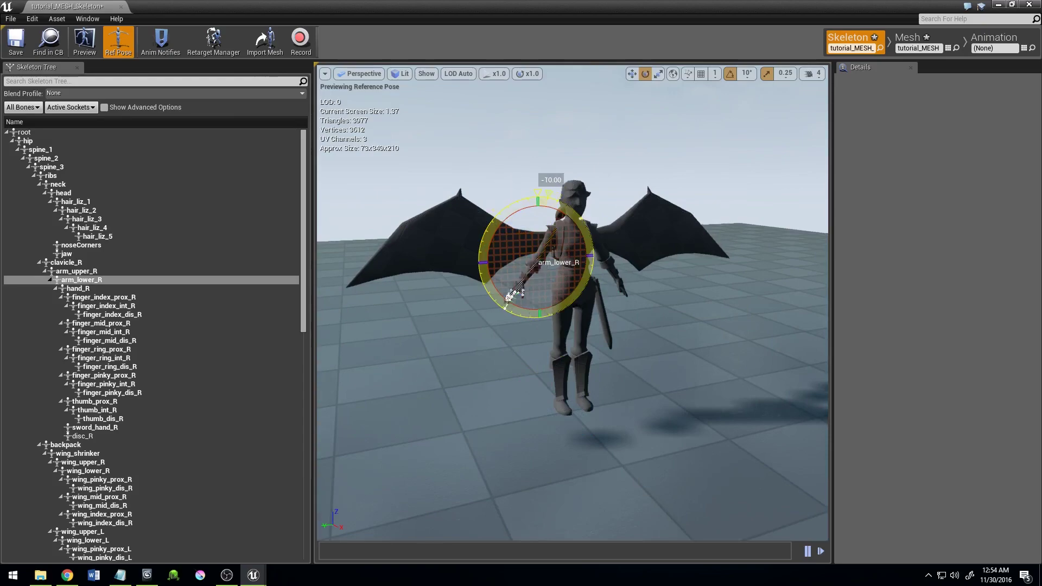
{"action": "left_click_drag", "start_coordinate": [509, 289], "coordinate": [521, 276]}
{"action": "left_click", "coordinate": [702, 362]}
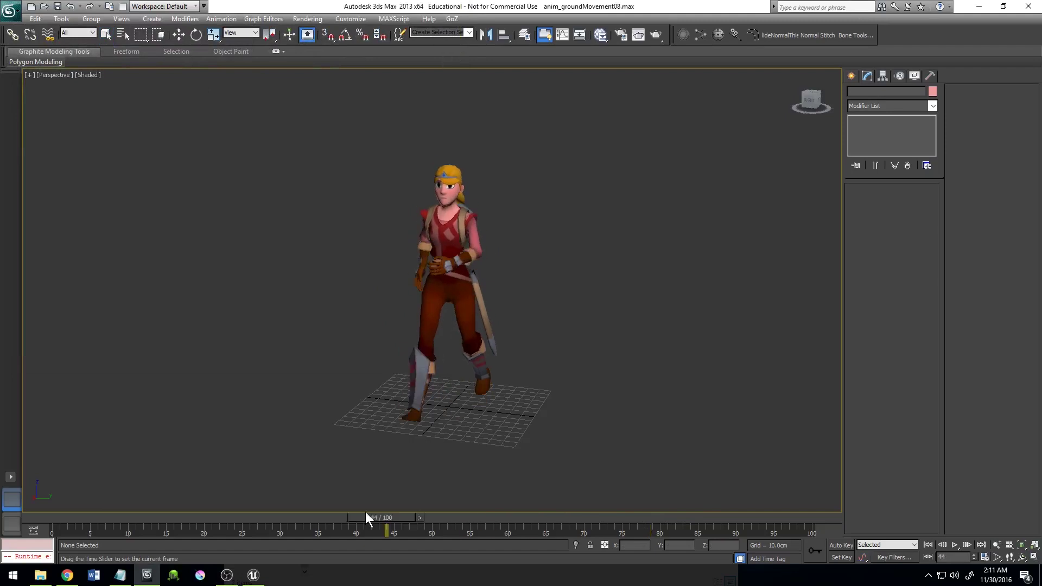
Step: Play the character's walk animation, stop it, and return to frame 0
{"action": "left_click", "coordinate": [953, 546]}
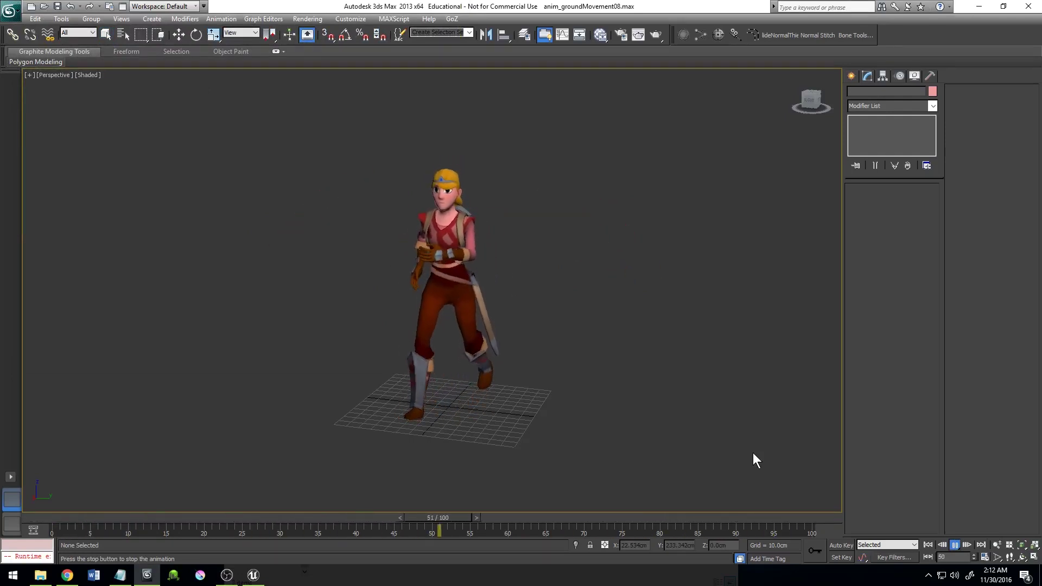
{"action": "key", "text": "Escape"}
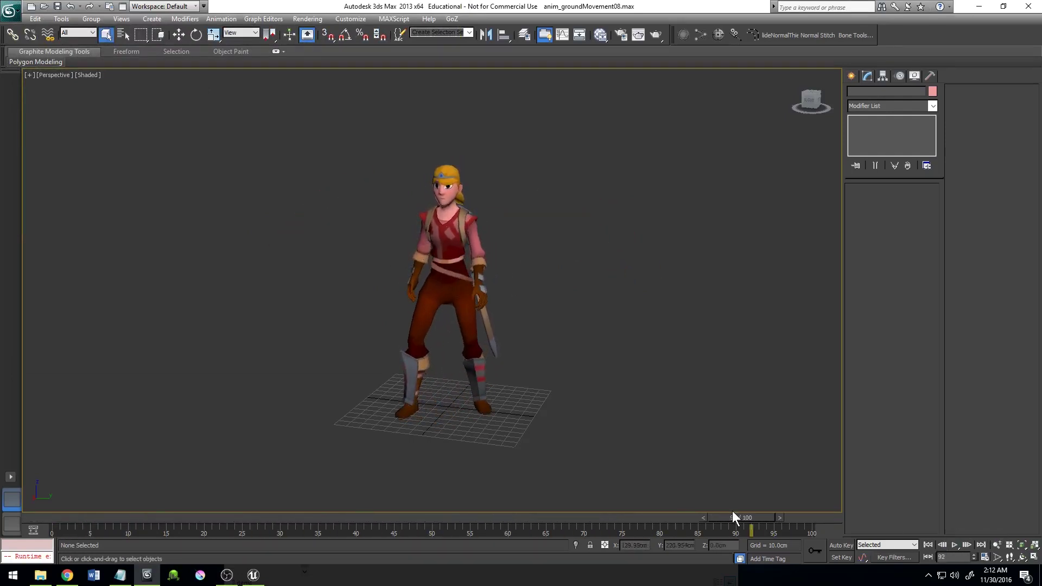
{"action": "mouse_move", "coordinate": [732, 518]}
{"action": "left_mouse_down"}
{"action": "mouse_move", "coordinate": [85, 521]}
{"action": "mouse_move", "coordinate": [37, 537]}
{"action": "left_mouse_up"}
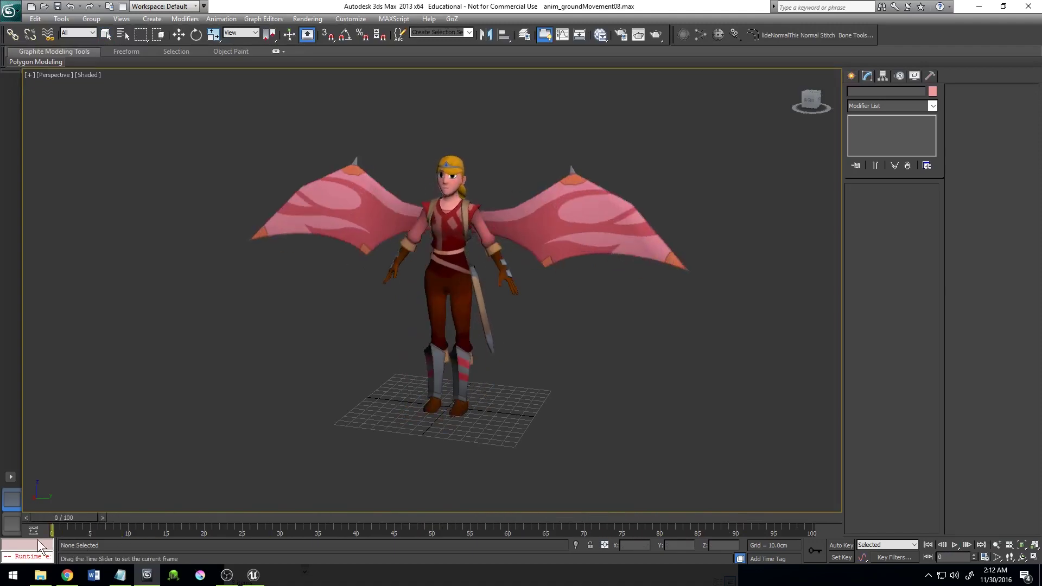
Step: Orbit a full turn around the T-posed character and list the scene layers
{"action": "key", "text": "ctrl+r"}
{"action": "middle_click_drag", "start_coordinate": [458, 390], "coordinate": [483, 416]}
{"action": "left_click_drag", "start_coordinate": [418, 316], "coordinate": [847, 322]}
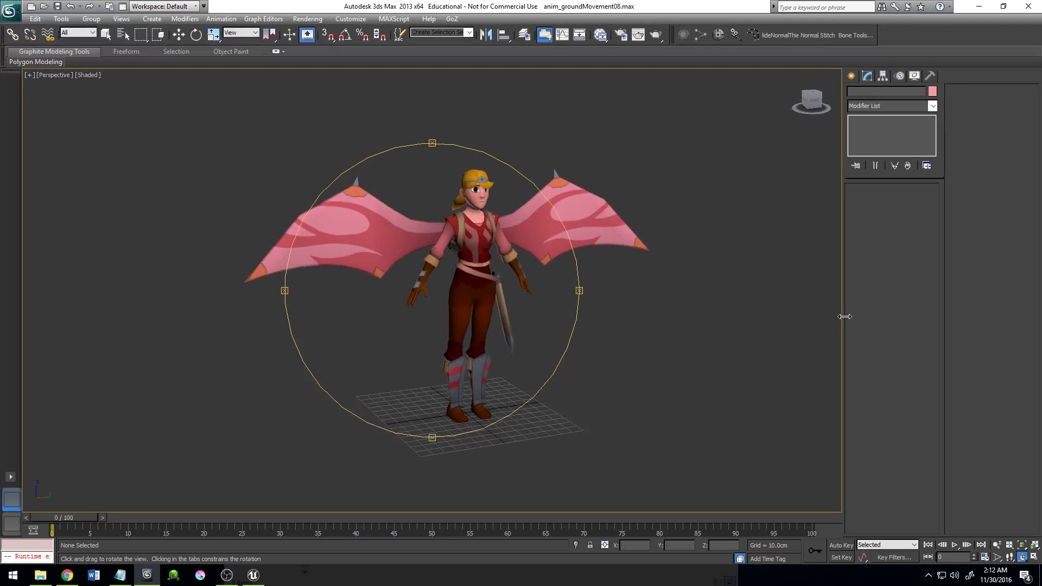
{"action": "right_click", "coordinate": [723, 331]}
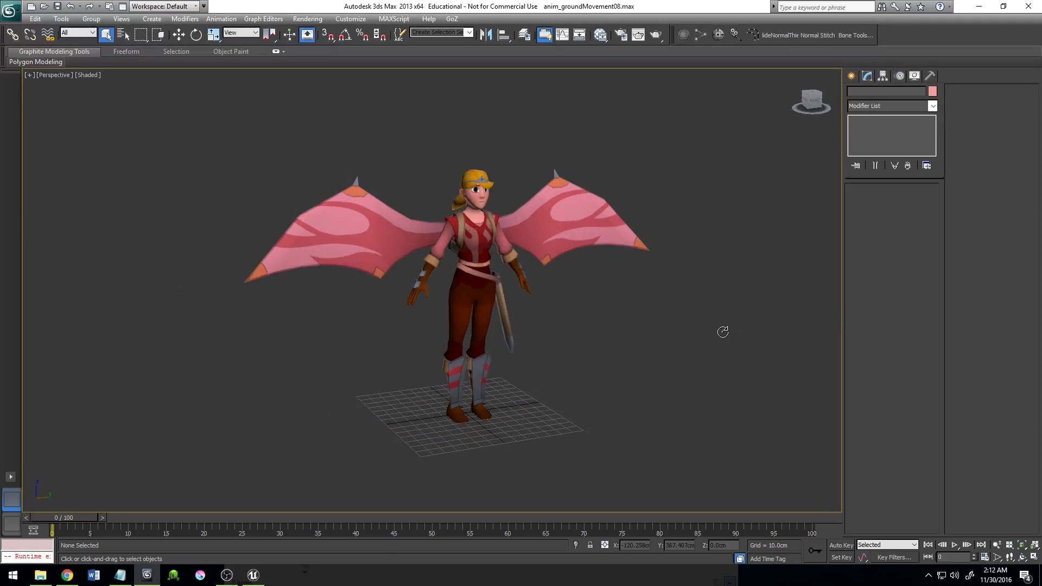
{"action": "left_click", "coordinate": [532, 36]}
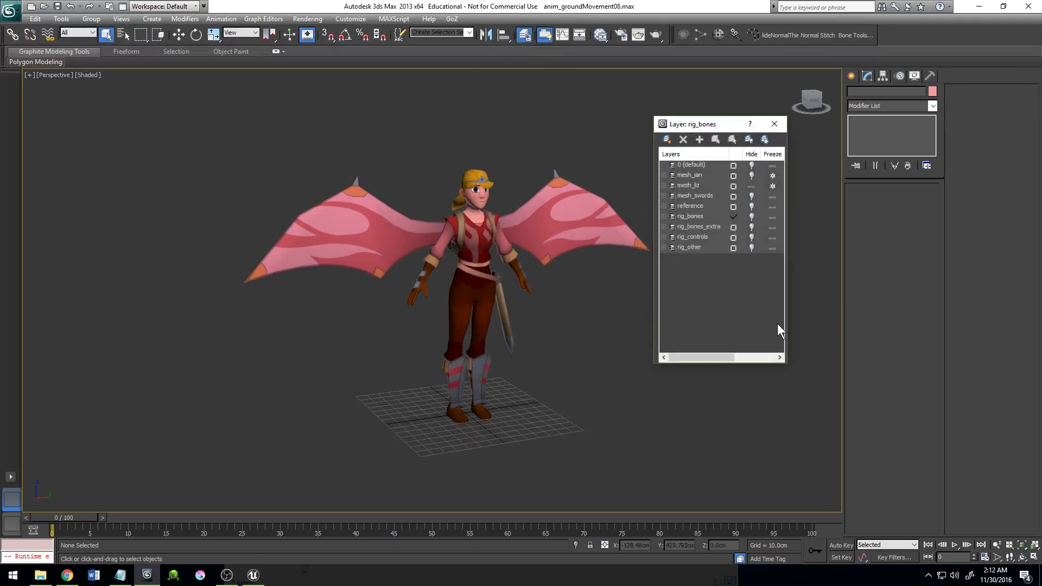
Step: Show rig_bones, hide mesh_liz and rig_bones_extra, and select all bones
{"action": "left_click", "coordinate": [752, 215]}
{"action": "left_click", "coordinate": [751, 186]}
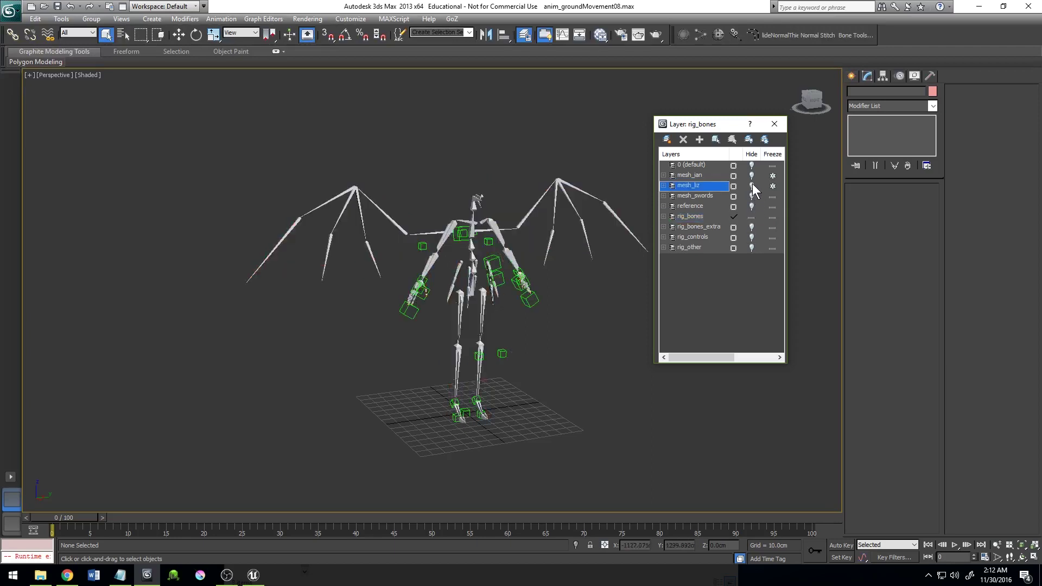
{"action": "left_click", "coordinate": [754, 227]}
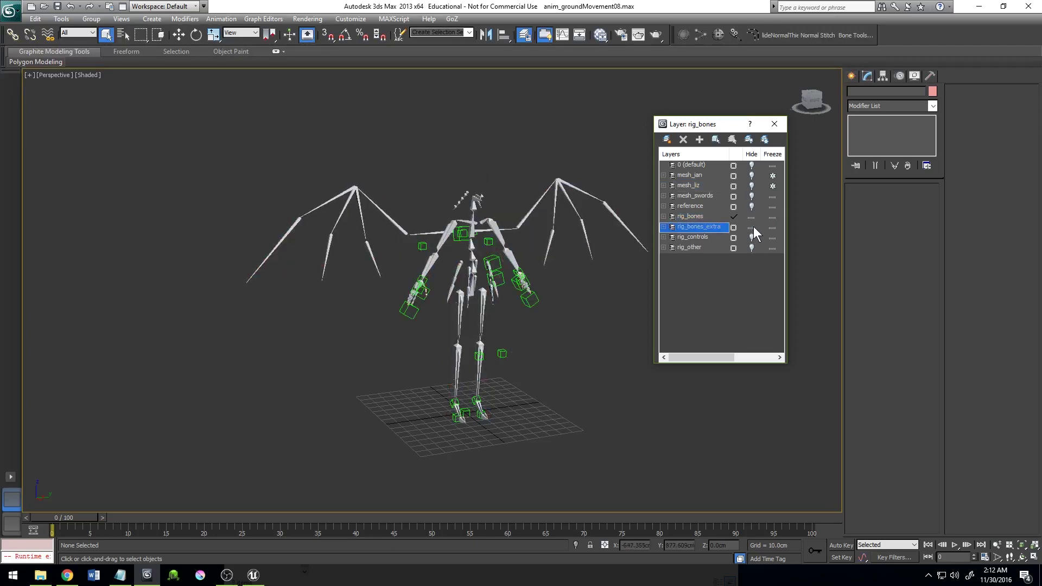
{"action": "left_click", "coordinate": [774, 124]}
{"action": "middle_click_drag", "start_coordinate": [658, 243], "coordinate": [665, 250]}
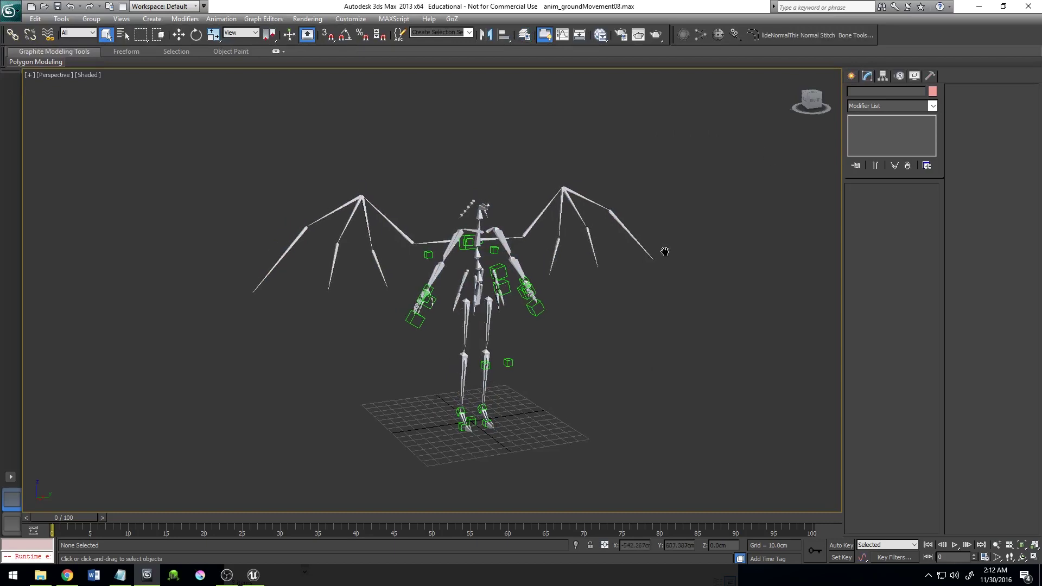
{"action": "key", "text": "ctrl+a"}
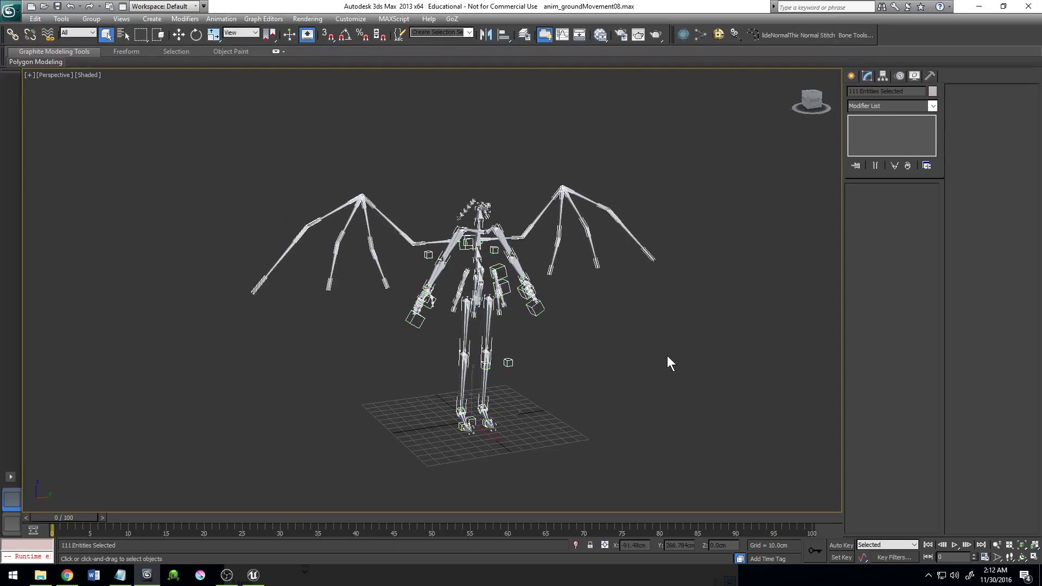
Step: Export the selected bones as tutorial_ANIM_run with animation baked through frame 100
{"action": "left_click", "coordinate": [11, 10]}
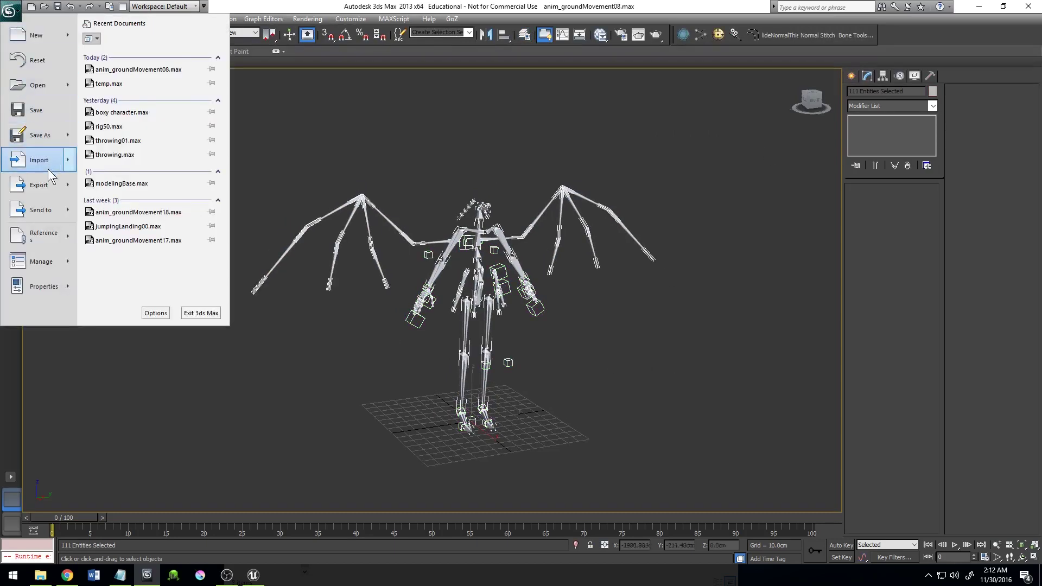
{"action": "mouse_move", "coordinate": [39, 185]}
{"action": "left_click", "coordinate": [152, 96]}
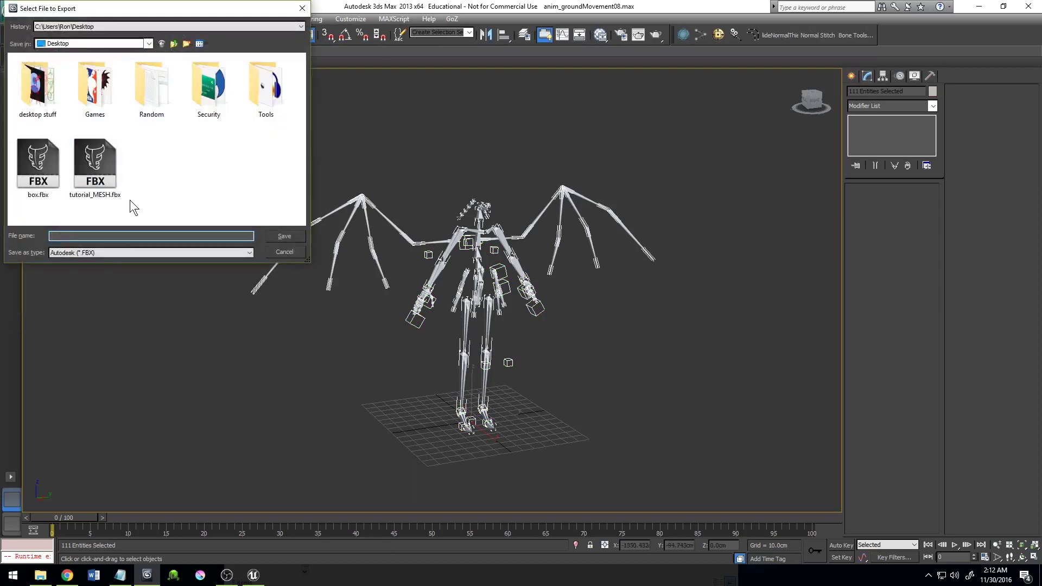
{"action": "type", "text": "tutorial_ANIM_"}
{"action": "type", "text": "run"}
{"action": "left_click", "coordinate": [289, 236]}
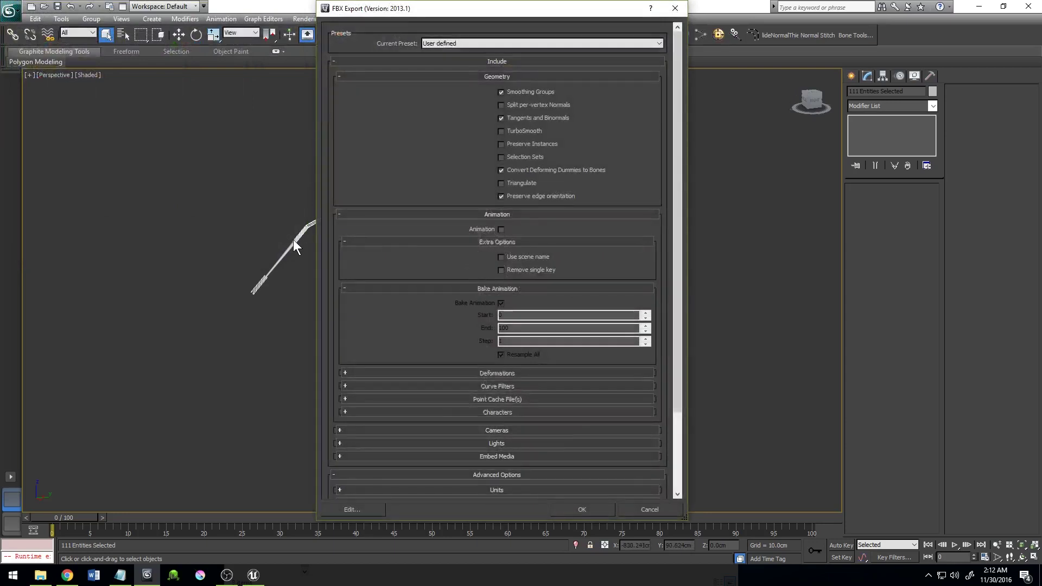
{"action": "left_click", "coordinate": [500, 228]}
{"action": "left_click_drag", "start_coordinate": [528, 328], "coordinate": [468, 330]}
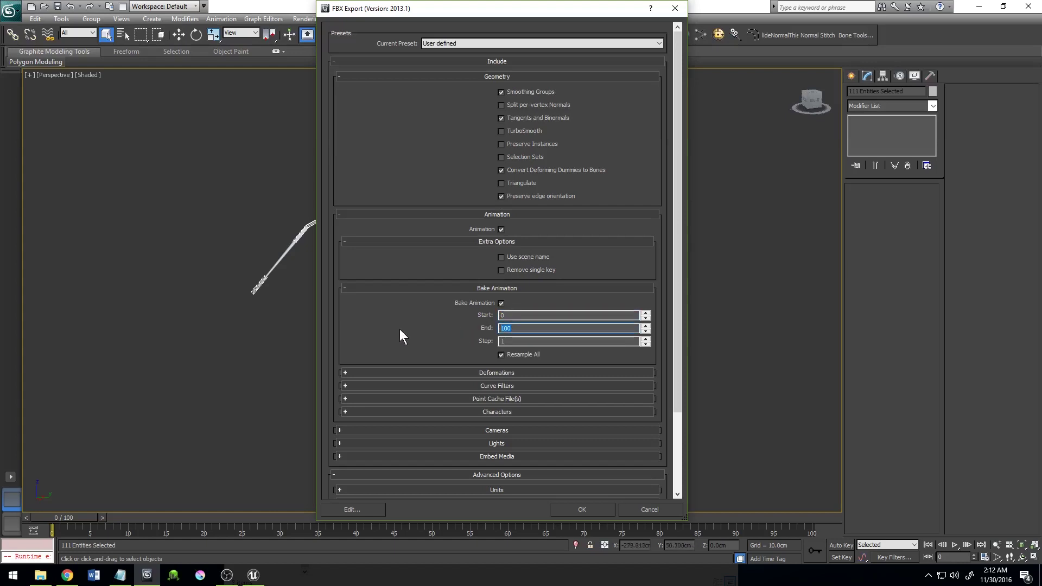
{"action": "left_click", "coordinate": [501, 231]}
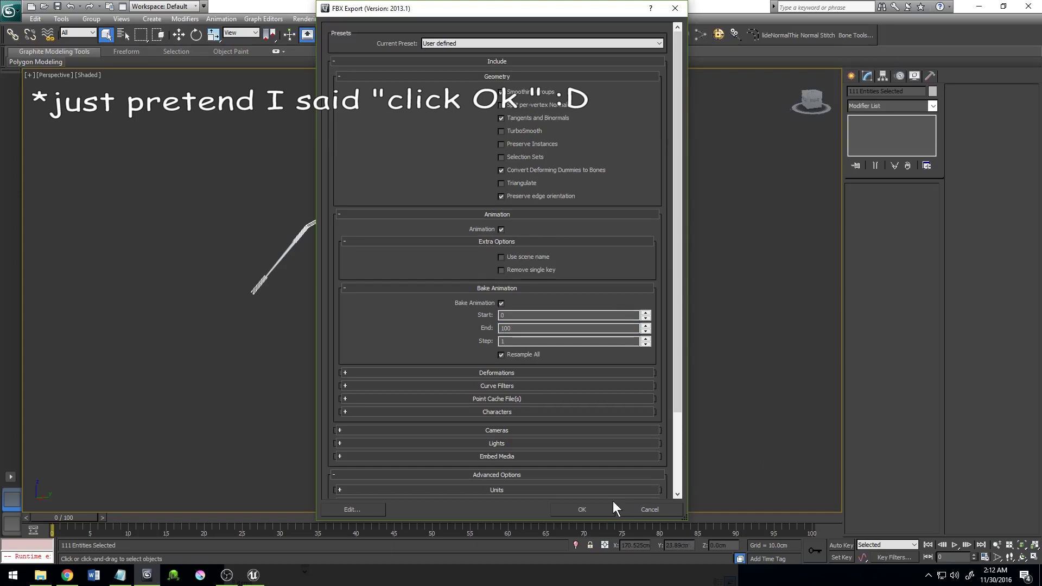
{"action": "left_click", "coordinate": [603, 504]}
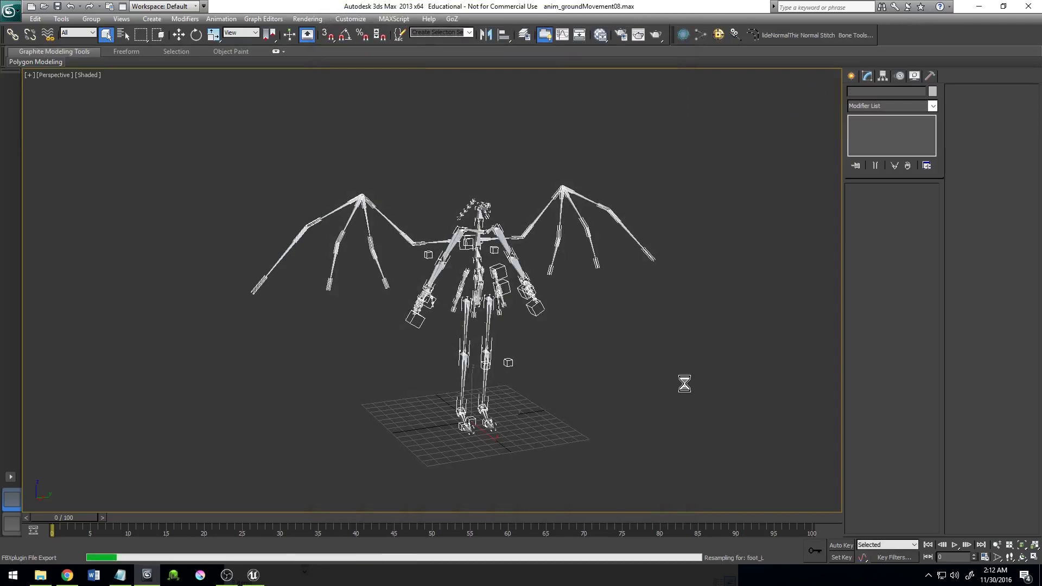
Step: Show the desktop and drag tutorial_ANIM_run.FBX into Unreal's Content folder
{"action": "key", "text": "super+d"}
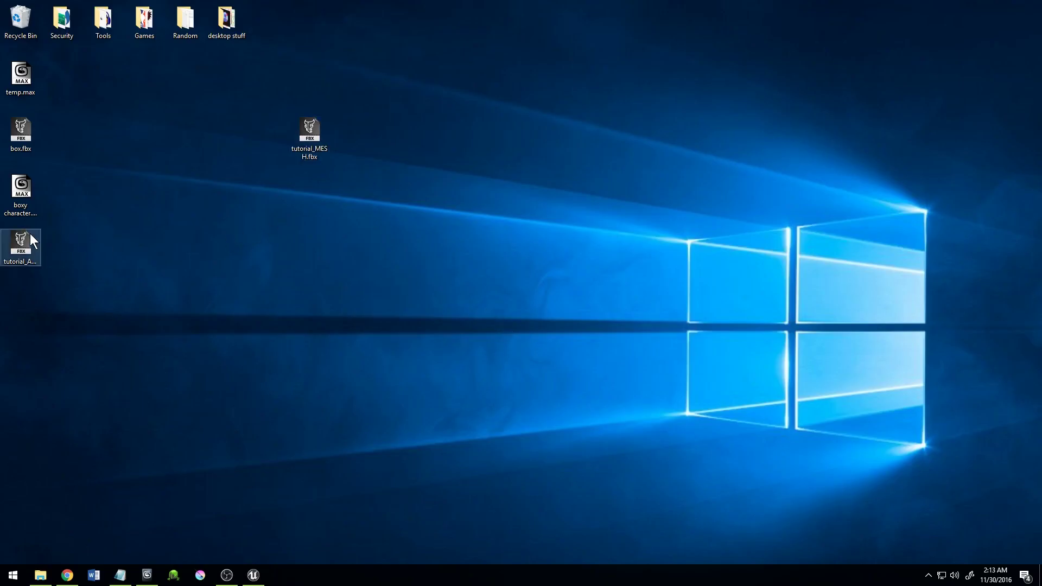
{"action": "left_click_drag", "start_coordinate": [30, 240], "coordinate": [552, 188]}
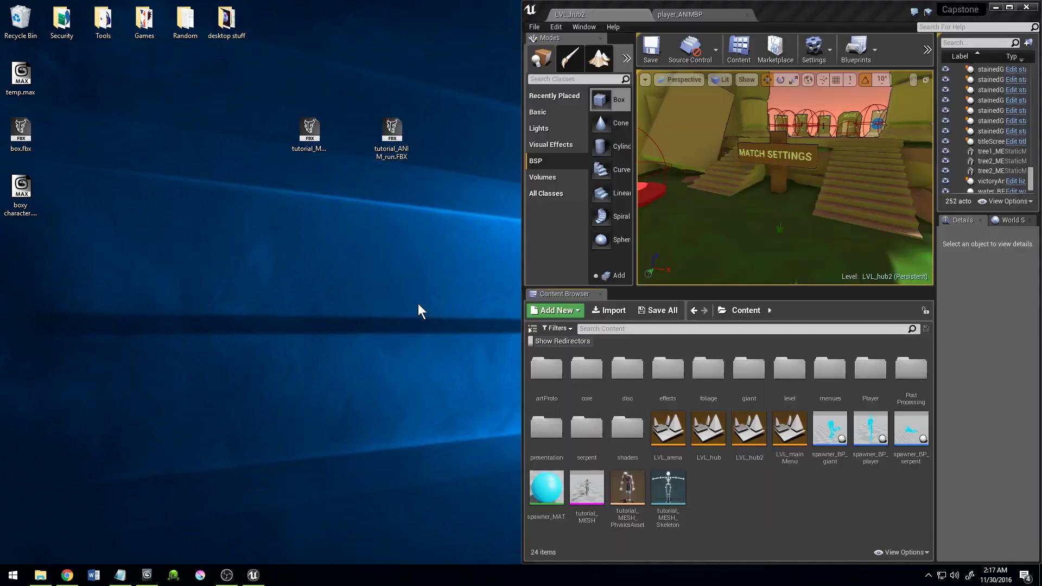
{"action": "left_click", "coordinate": [375, 122]}
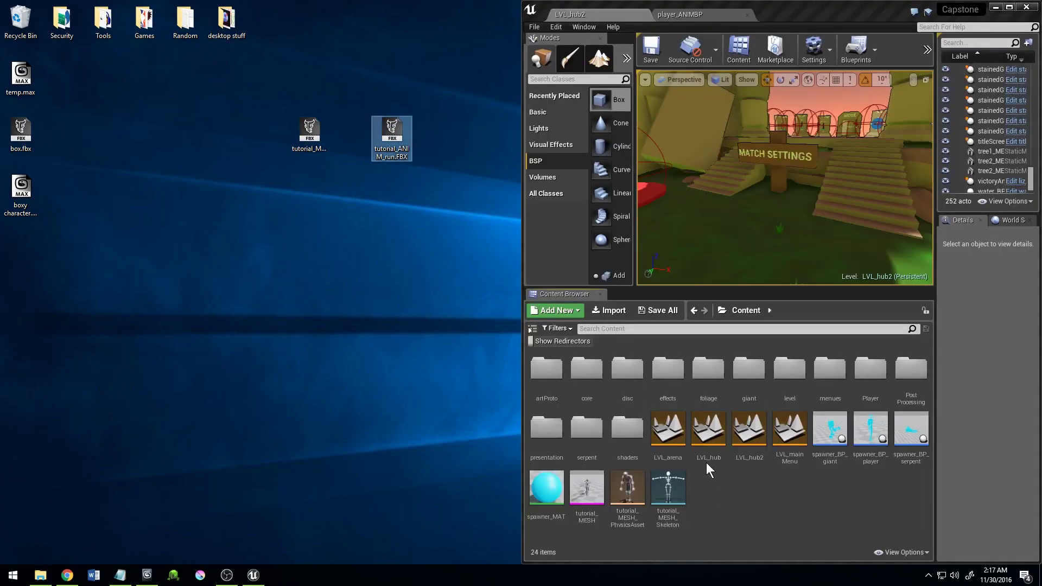
{"action": "left_click_drag", "start_coordinate": [715, 492], "coordinate": [716, 492]}
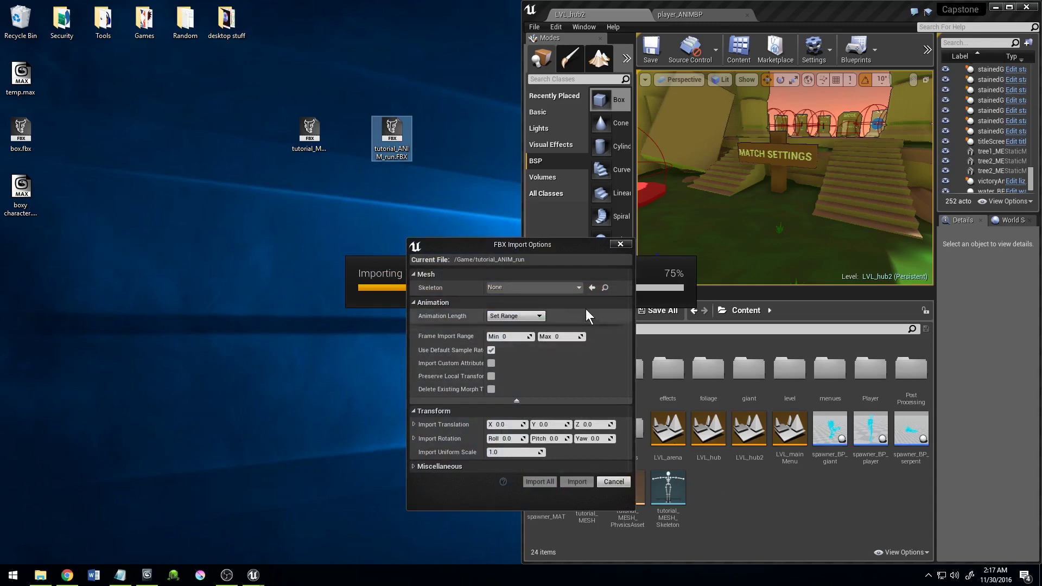
Step: Assign tutorial_MESH_Skeleton and set the animation length to a custom frame range
{"action": "left_click", "coordinate": [553, 288]}
{"action": "type", "text": "tuto"}
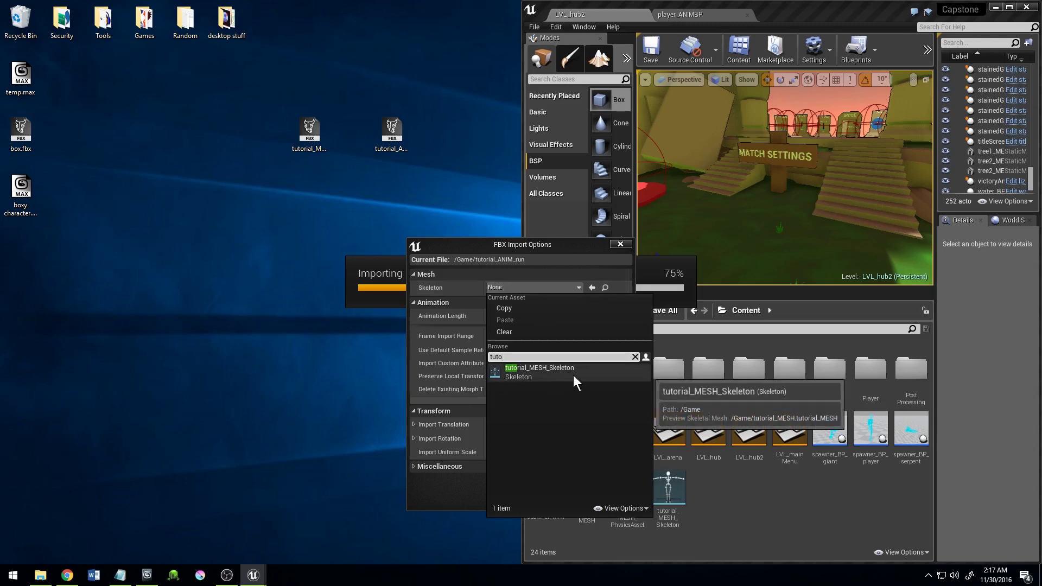
{"action": "left_click", "coordinate": [539, 368]}
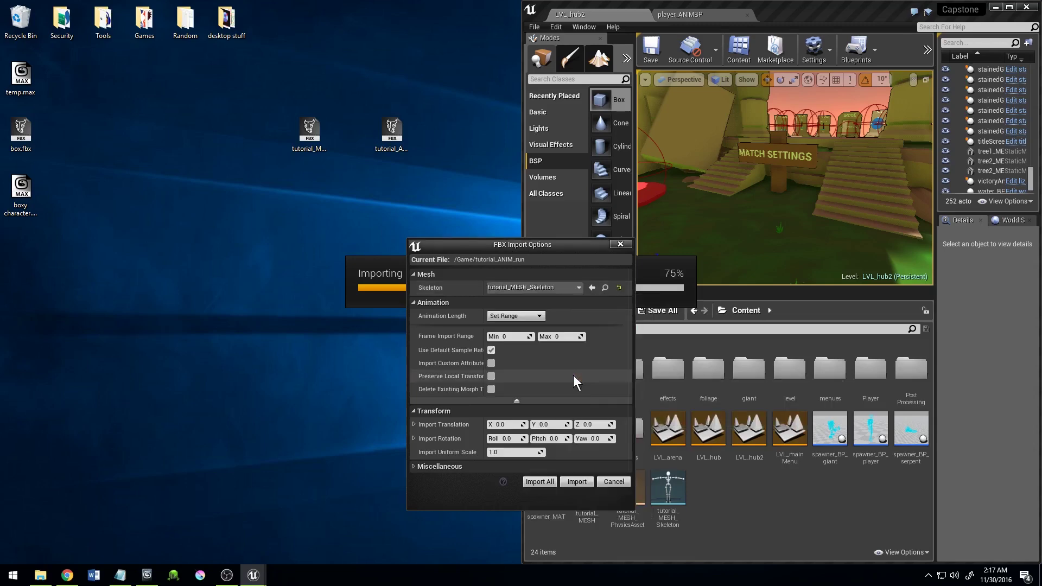
{"action": "left_click", "coordinate": [515, 317]}
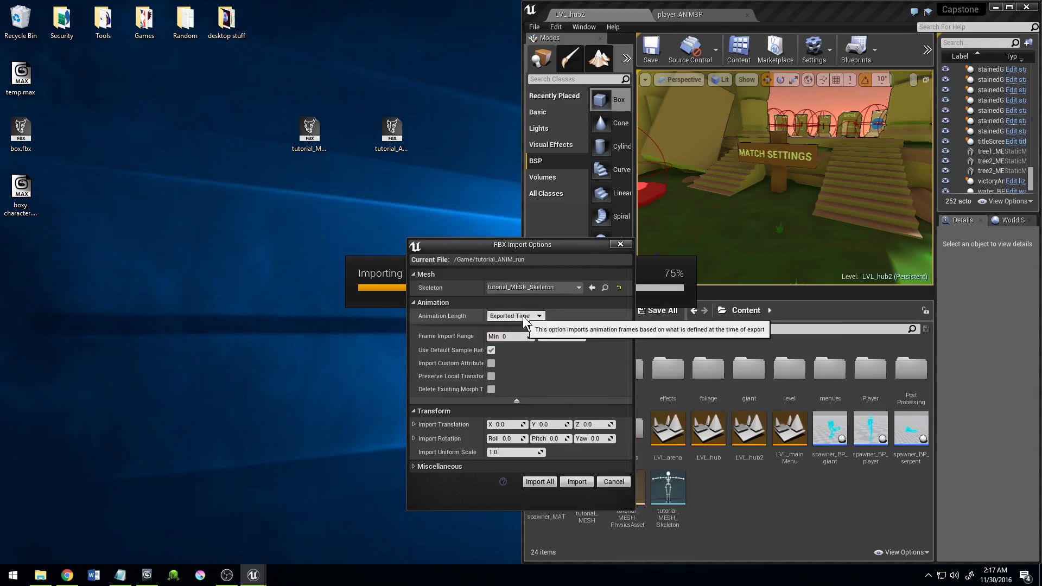
{"action": "left_click", "coordinate": [523, 316]}
{"action": "left_click", "coordinate": [517, 339]}
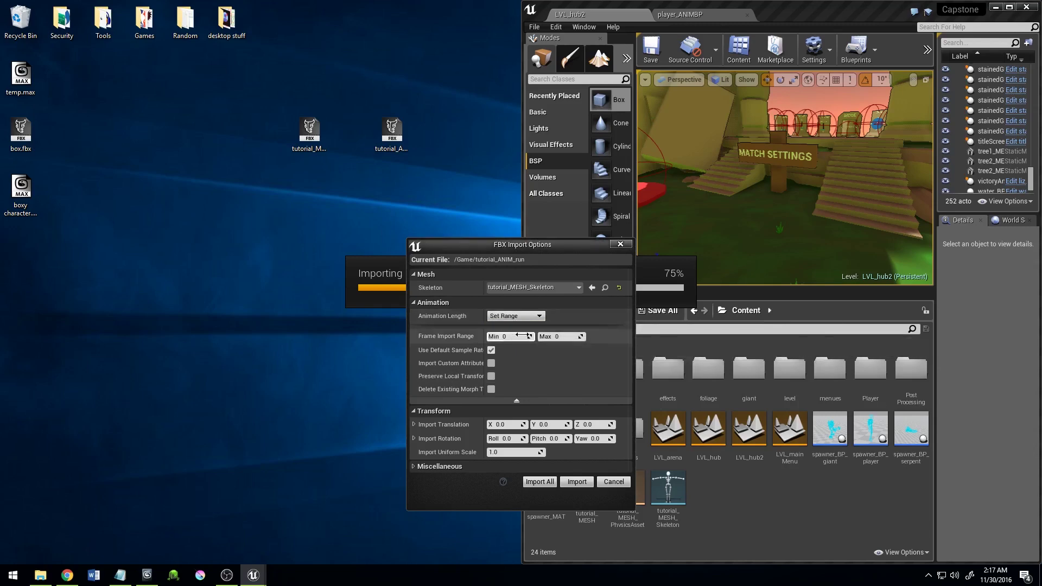
Step: Use frames 50–75 from the animationTimes notes, keep the default sample rate, and import
{"action": "left_click", "coordinate": [120, 576]}
{"action": "scroll", "coordinate": [236, 358], "scroll_direction": "down", "scroll_amount": 4}
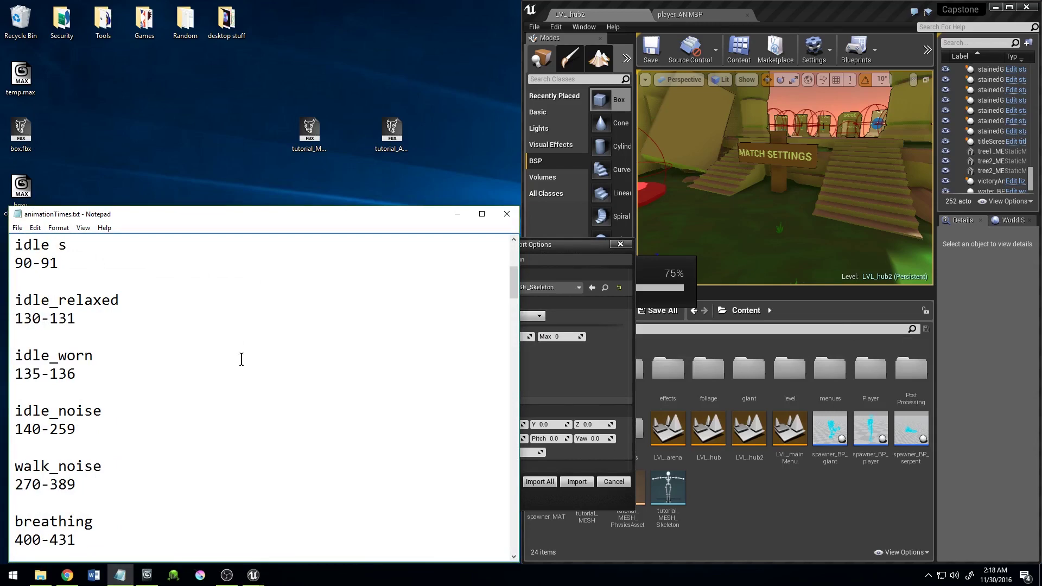
{"action": "scroll", "coordinate": [236, 358], "scroll_direction": "down", "scroll_amount": 4}
{"action": "scroll", "coordinate": [240, 367], "scroll_direction": "down", "scroll_amount": 2}
{"action": "scroll", "coordinate": [241, 371], "scroll_direction": "down", "scroll_amount": 5}
{"action": "scroll", "coordinate": [242, 370], "scroll_direction": "down", "scroll_amount": 3}
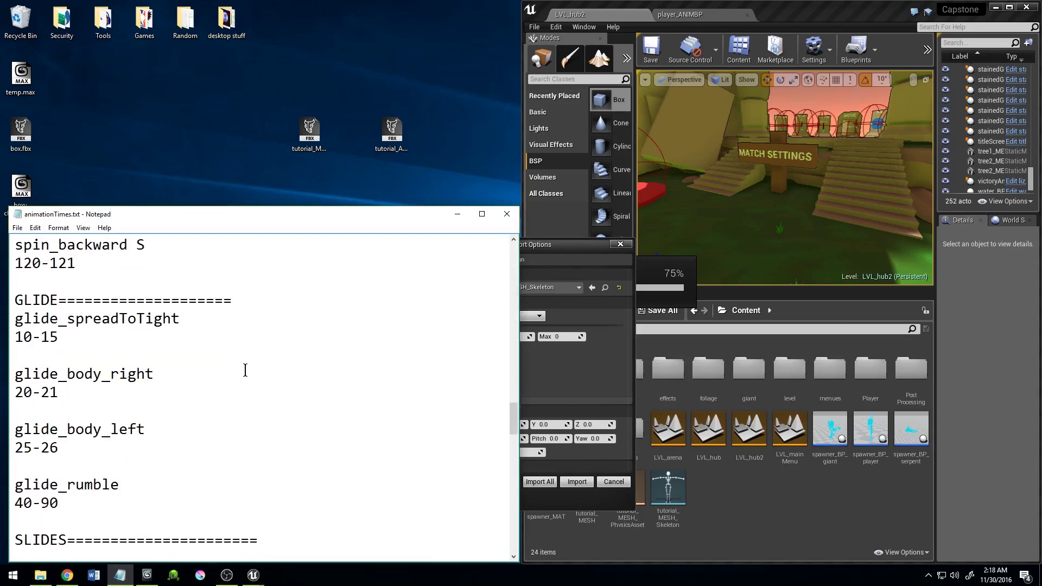
{"action": "scroll", "coordinate": [242, 370], "scroll_direction": "up", "scroll_amount": 5}
{"action": "scroll", "coordinate": [244, 368], "scroll_direction": "up", "scroll_amount": 5}
{"action": "scroll", "coordinate": [244, 368], "scroll_direction": "down", "scroll_amount": 5}
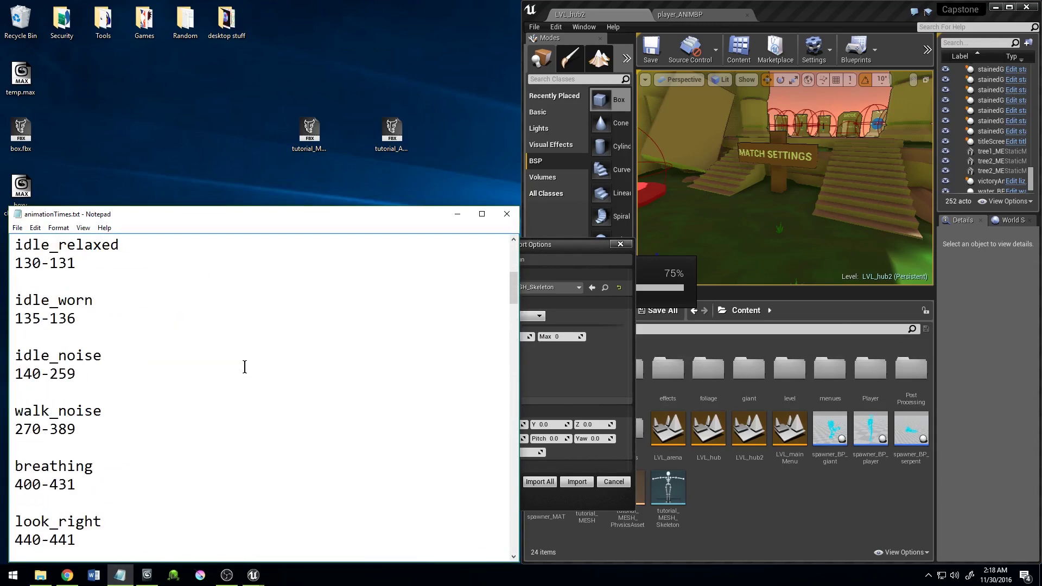
{"action": "scroll", "coordinate": [243, 368], "scroll_direction": "up", "scroll_amount": 3}
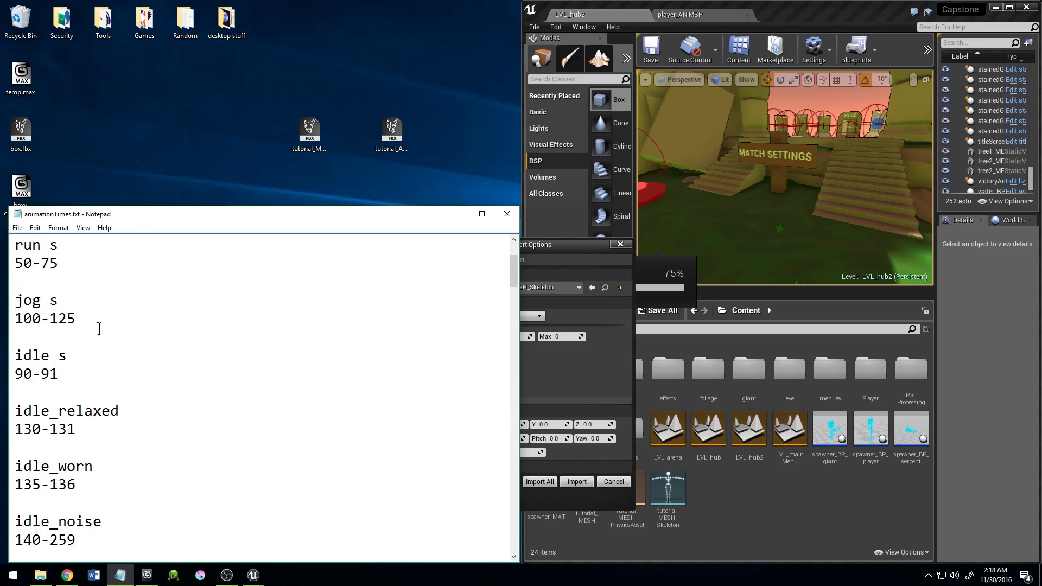
{"action": "left_click_drag", "start_coordinate": [59, 263], "coordinate": [11, 244]}
{"action": "scroll", "coordinate": [112, 323], "scroll_direction": "up", "scroll_amount": 2}
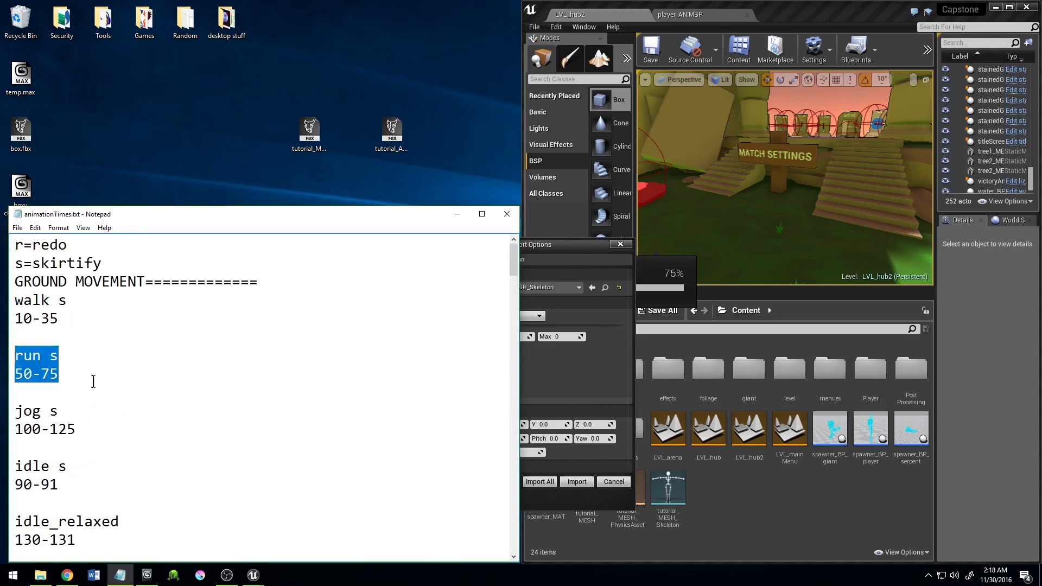
{"action": "left_click", "coordinate": [64, 371]}
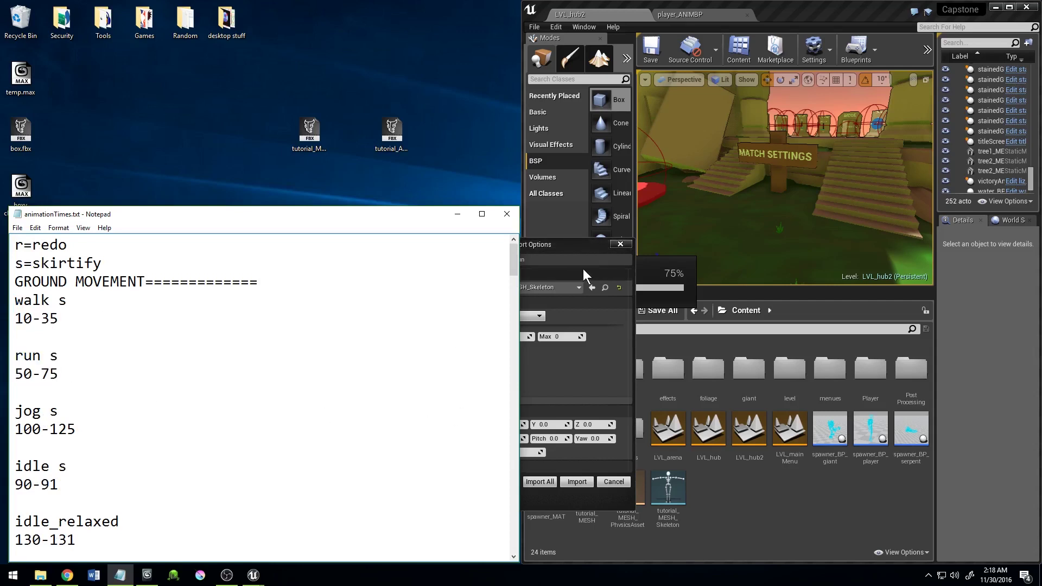
{"action": "left_click", "coordinate": [563, 244]}
{"action": "type", "text": "75"}
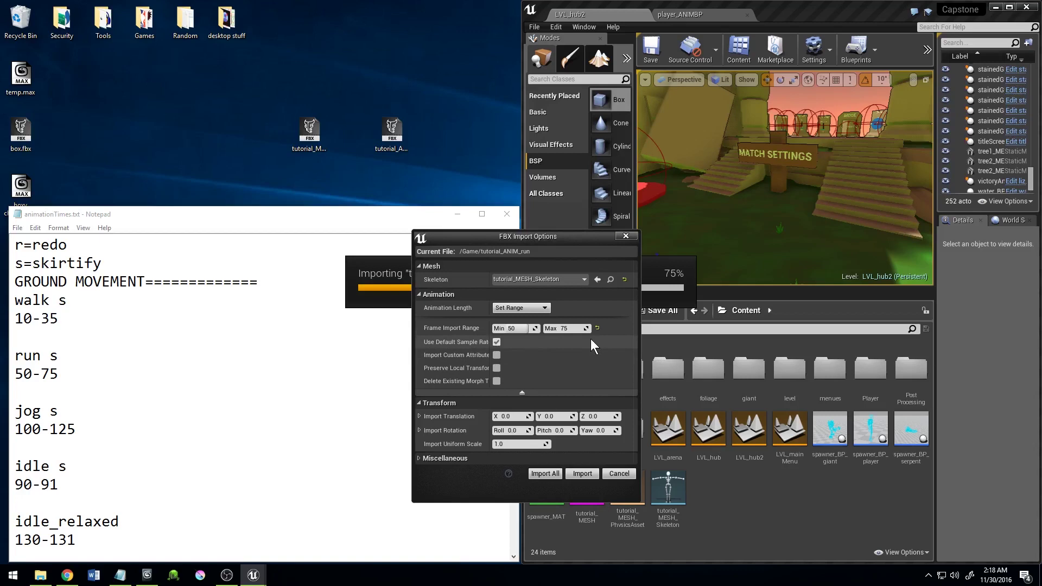
{"action": "left_click", "coordinate": [497, 341]}
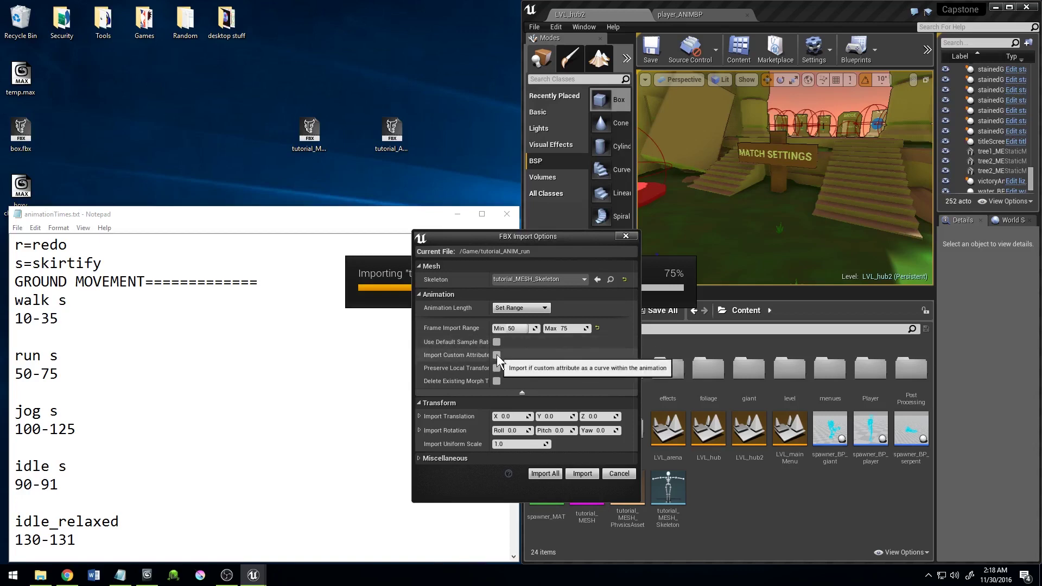
{"action": "left_click", "coordinate": [497, 342]}
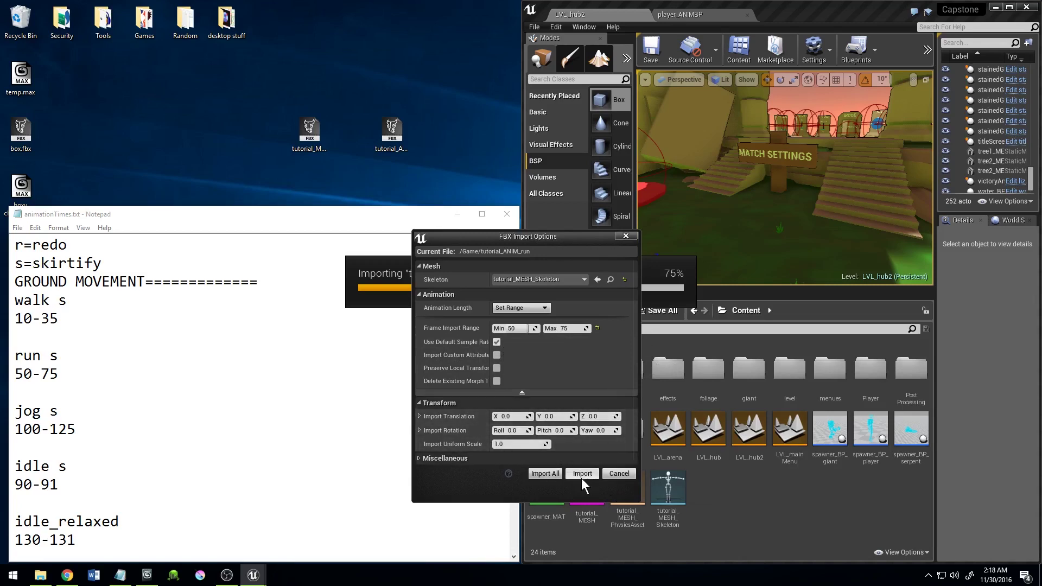
{"action": "left_click", "coordinate": [581, 474]}
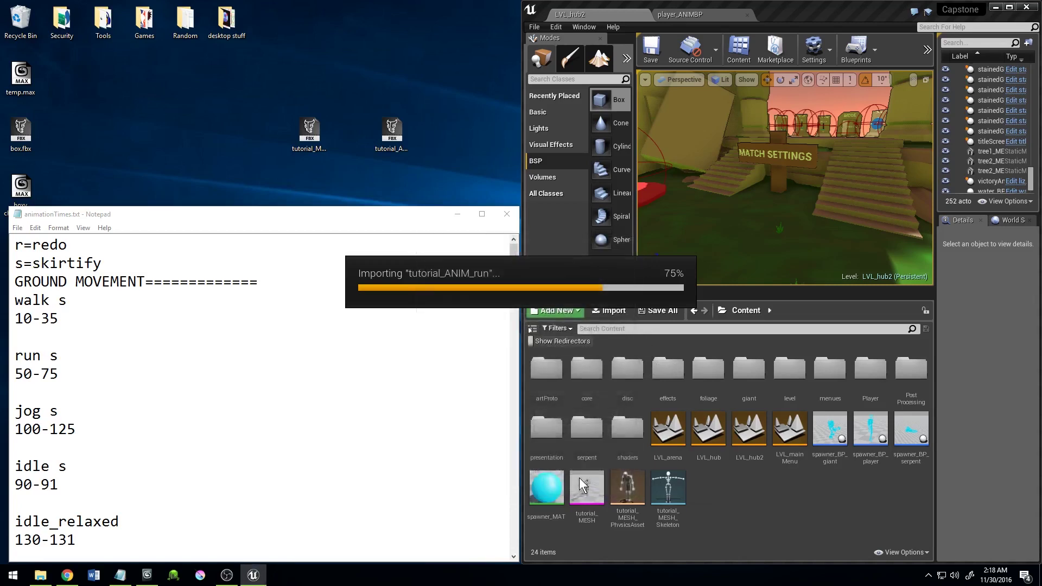
{"action": "left_click", "coordinate": [841, 506]}
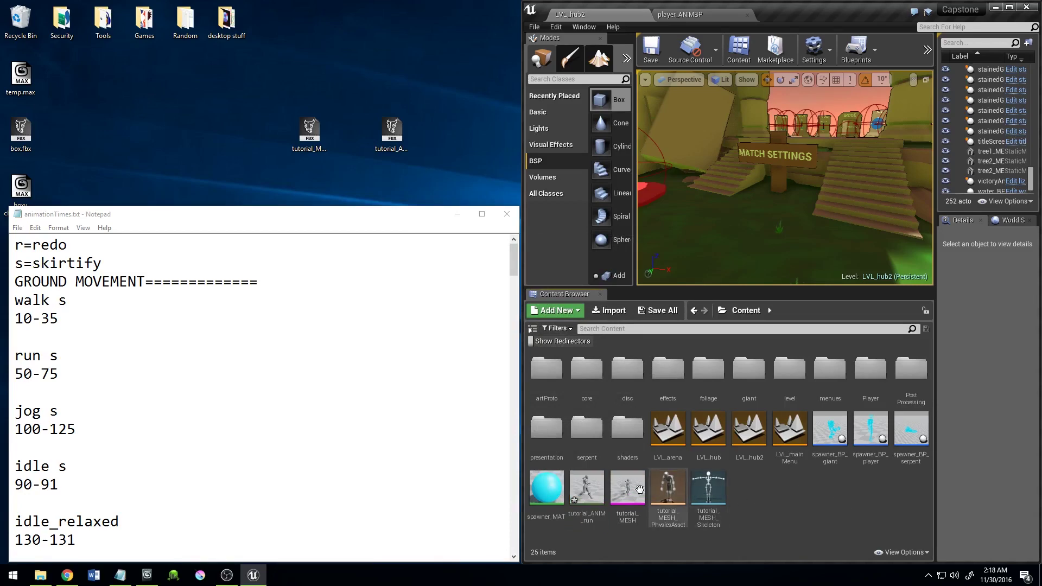
{"action": "double_click", "coordinate": [583, 489]}
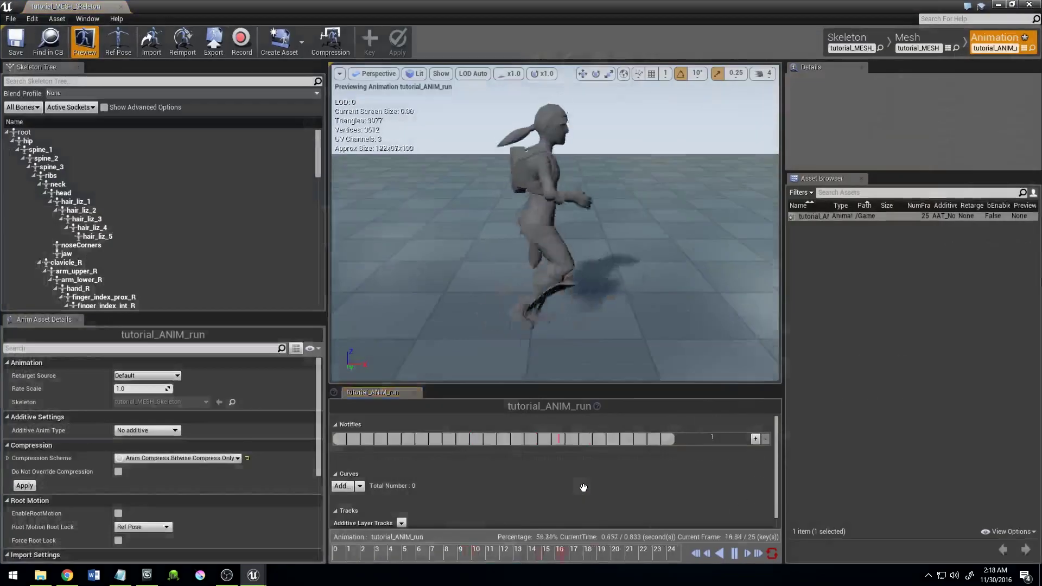
{"action": "left_click_drag", "start_coordinate": [649, 258], "coordinate": [644, 258]}
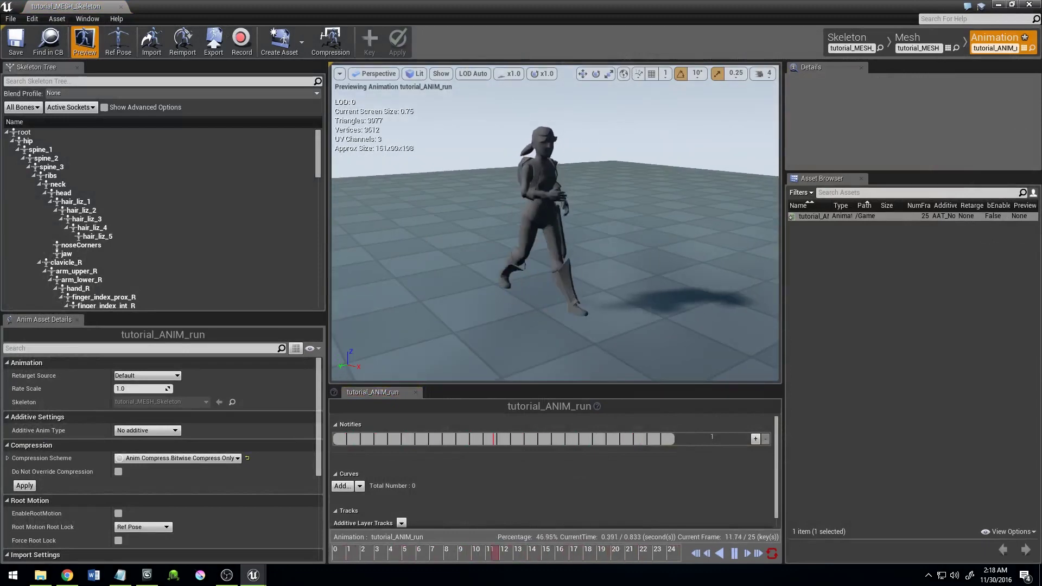
{"action": "left_click_drag", "start_coordinate": [702, 256], "coordinate": [606, 230]}
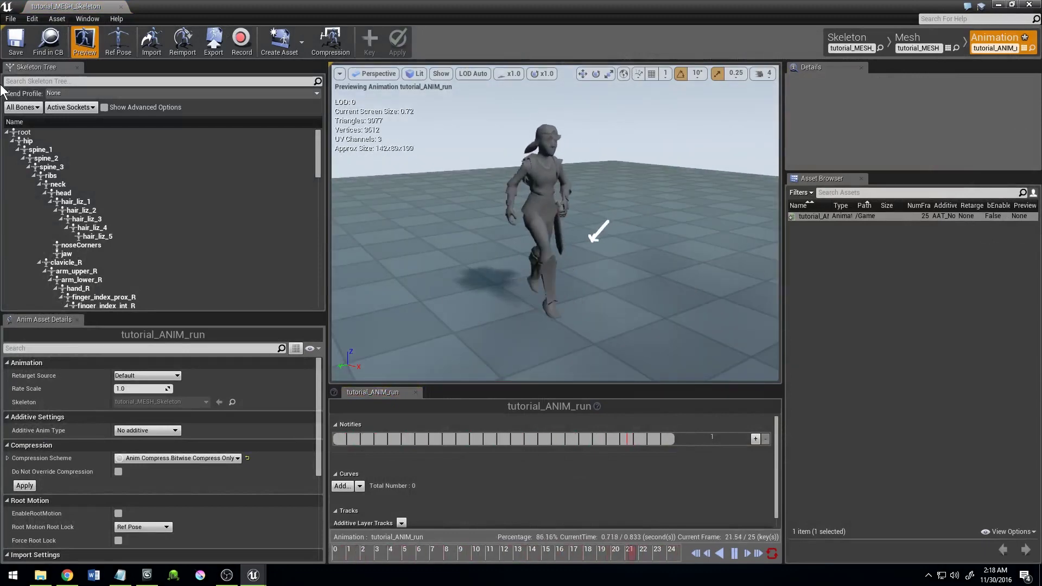
{"action": "left_click", "coordinate": [593, 233]}
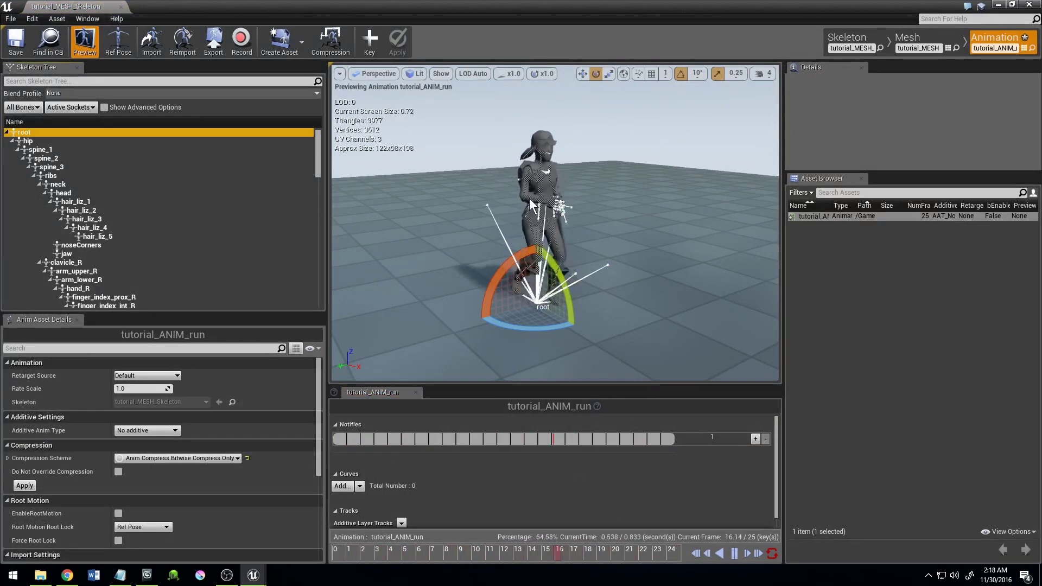
{"action": "mouse_move", "coordinate": [434, 288]}
{"action": "left_mouse_down"}
{"action": "mouse_move", "coordinate": [456, 277]}
{"action": "mouse_move", "coordinate": [651, 261]}
{"action": "left_mouse_up"}
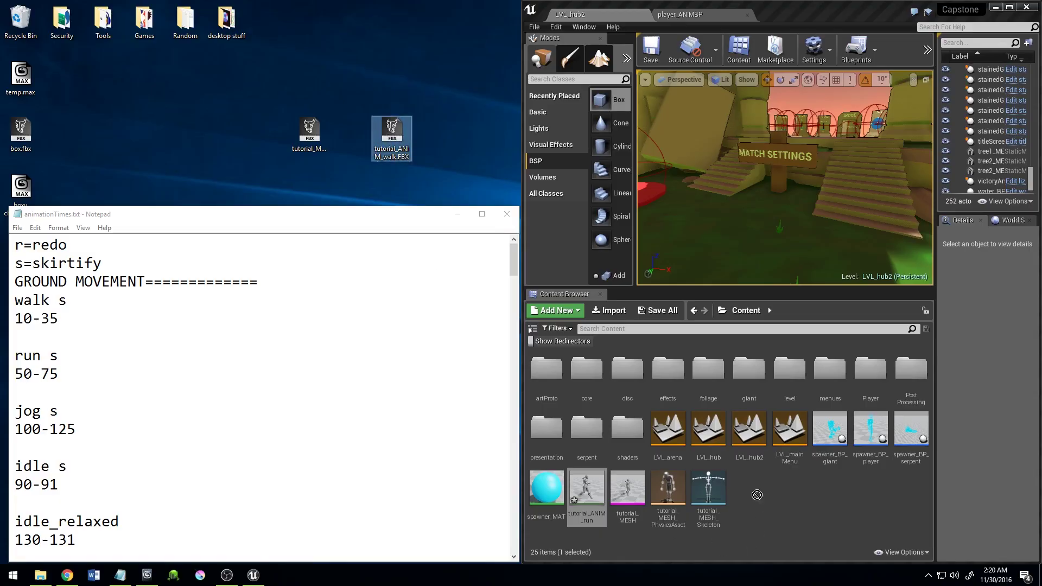
Step: Import tutorial_ANIM_walk.FBX onto tutorial_MESH_Skeleton using frames 10–35, then open it
{"action": "left_click_drag", "start_coordinate": [753, 490], "coordinate": [753, 490]}
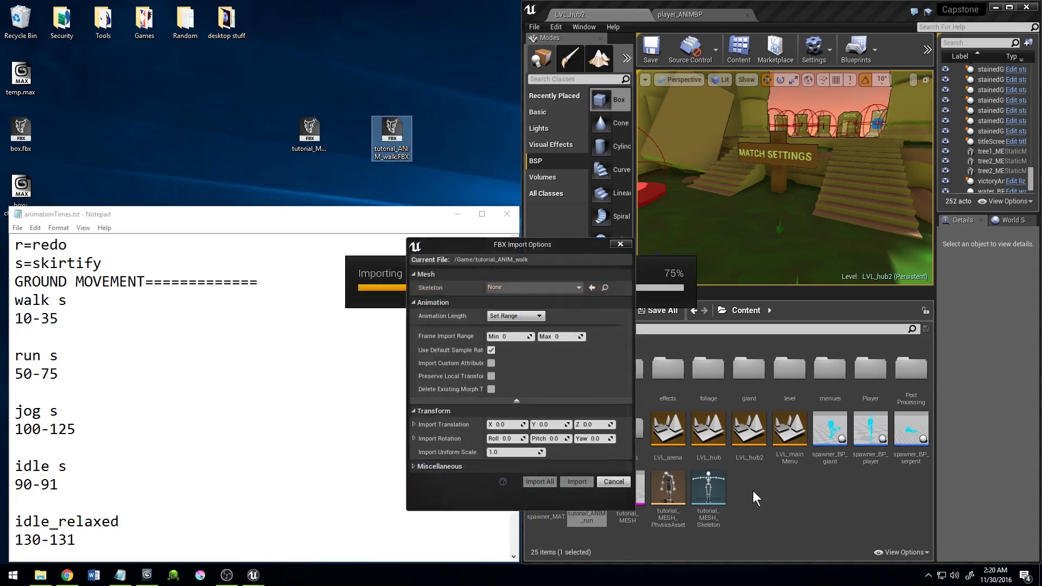
{"action": "left_click", "coordinate": [527, 287]}
{"action": "type", "text": "tuto"}
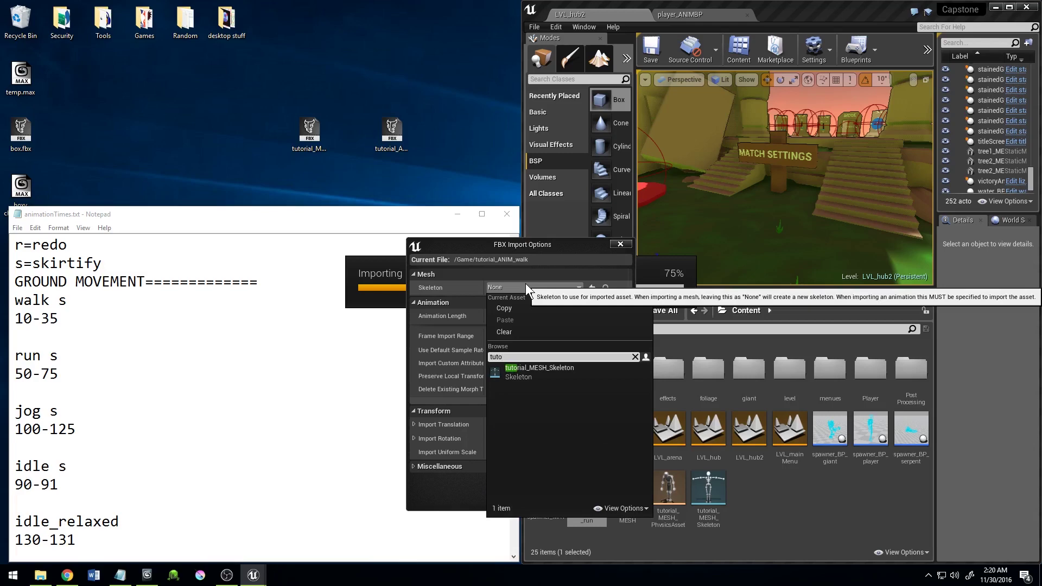
{"action": "left_click", "coordinate": [538, 367]}
{"action": "type", "text": "10"}
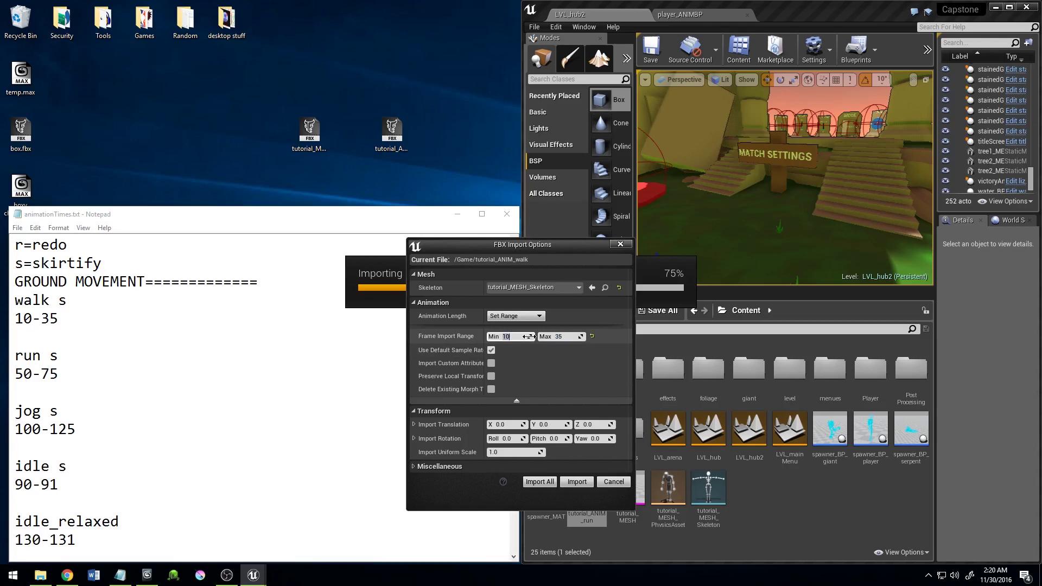
{"action": "left_click", "coordinate": [576, 481]}
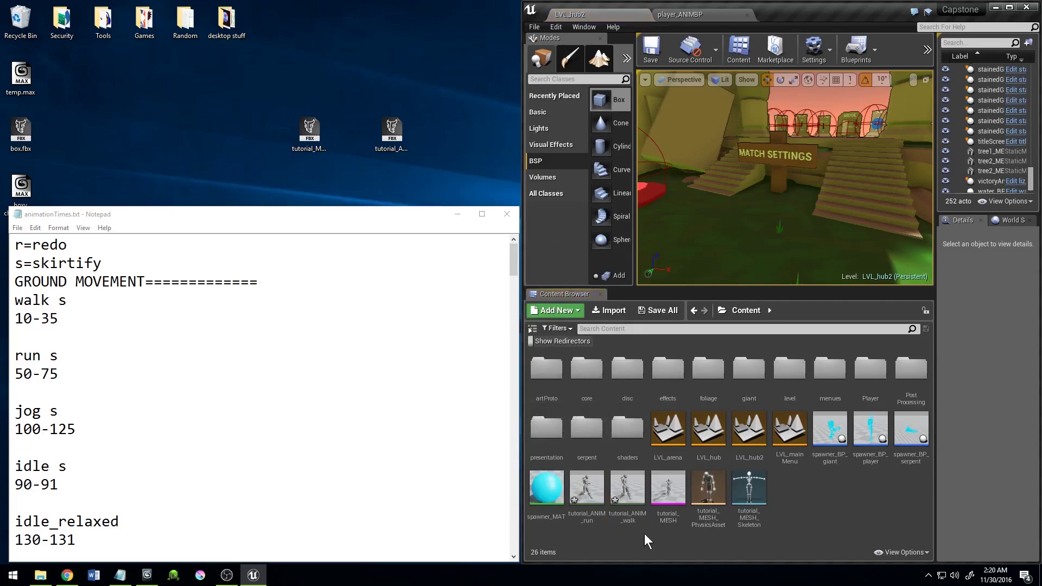
{"action": "double_click", "coordinate": [629, 492]}
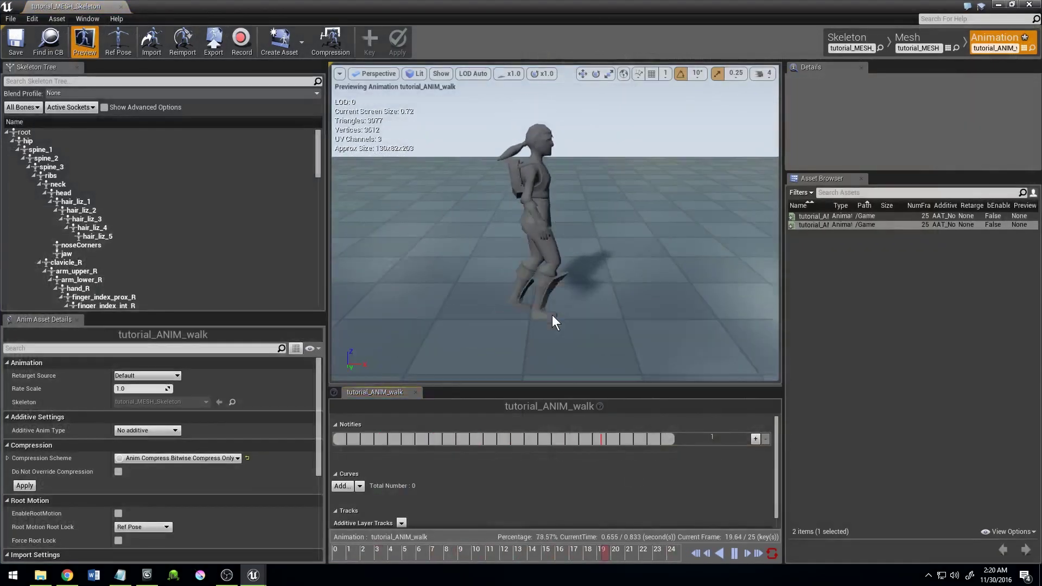
Step: Orbit and relight the walk preview, toggle the root bone selection, and close Persona
{"action": "left_click_drag", "start_coordinate": [553, 315], "coordinate": [659, 297]}
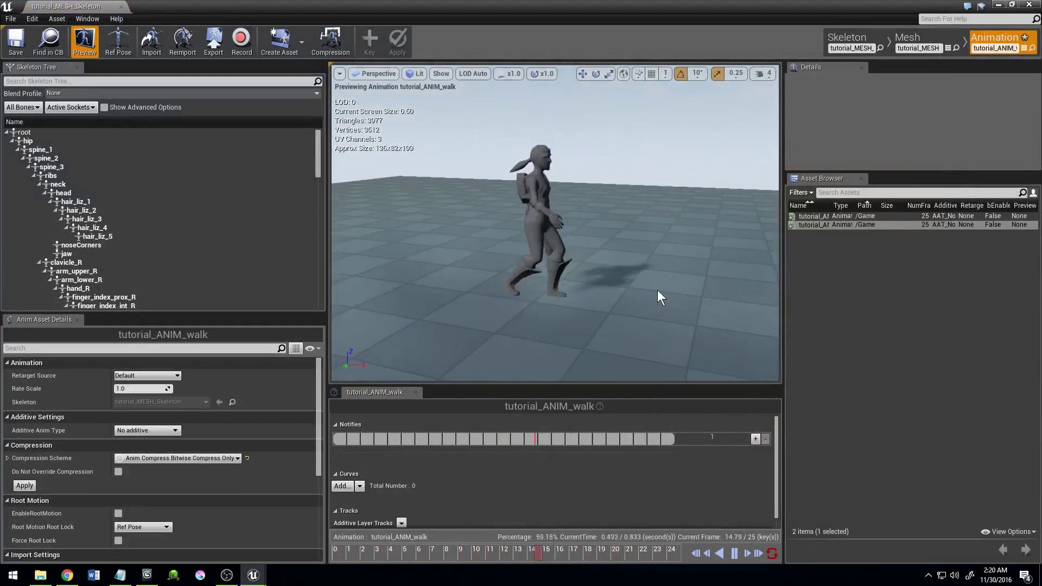
{"action": "mouse_move", "coordinate": [659, 298]}
{"action": "left_mouse_down"}
{"action": "mouse_move", "coordinate": [627, 259]}
{"action": "mouse_move", "coordinate": [661, 219]}
{"action": "mouse_move", "coordinate": [635, 243]}
{"action": "left_mouse_up"}
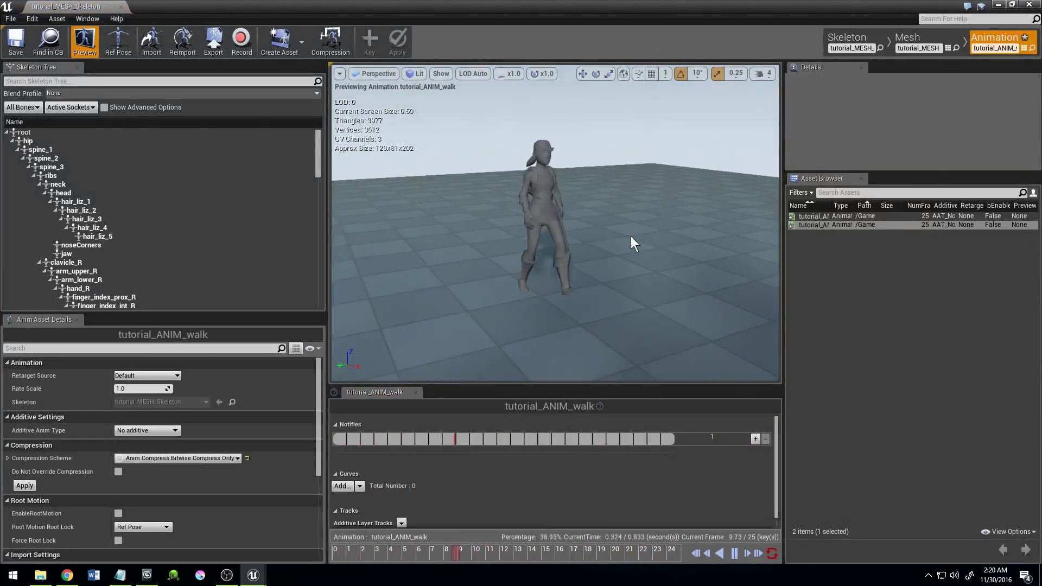
{"action": "left_click", "coordinate": [23, 133]}
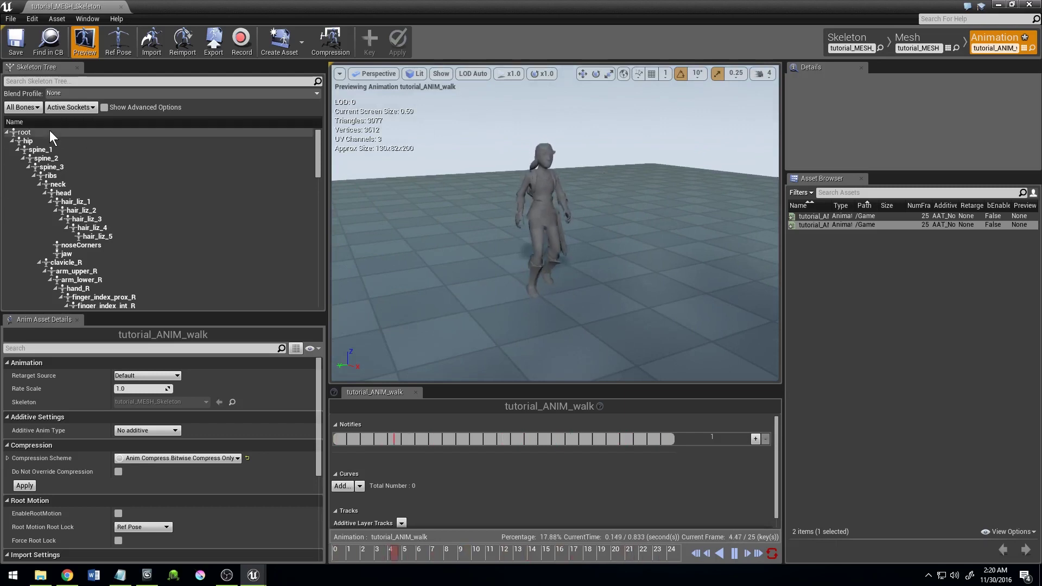
{"action": "left_click", "coordinate": [405, 276]}
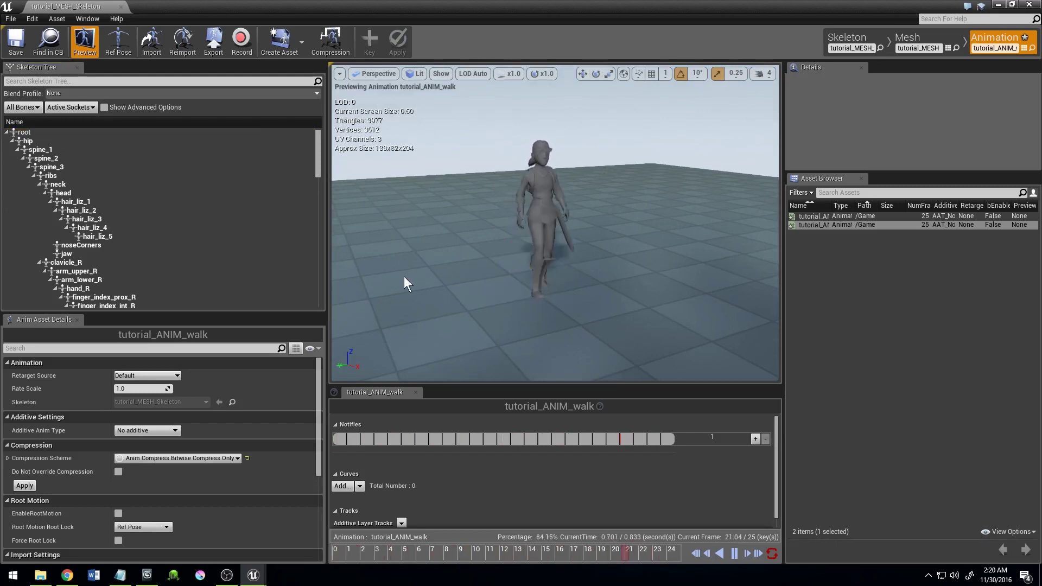
{"action": "left_click", "coordinate": [122, 9]}
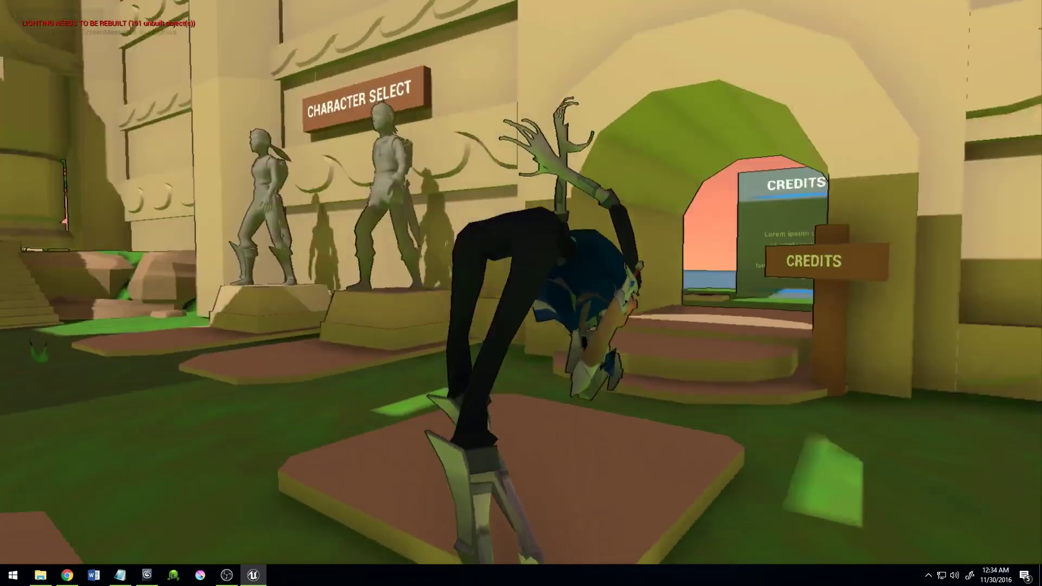
Step: Run the character up the Stone Valley stairs by the sea and jump at the top
{"action": "key", "text": "w"}
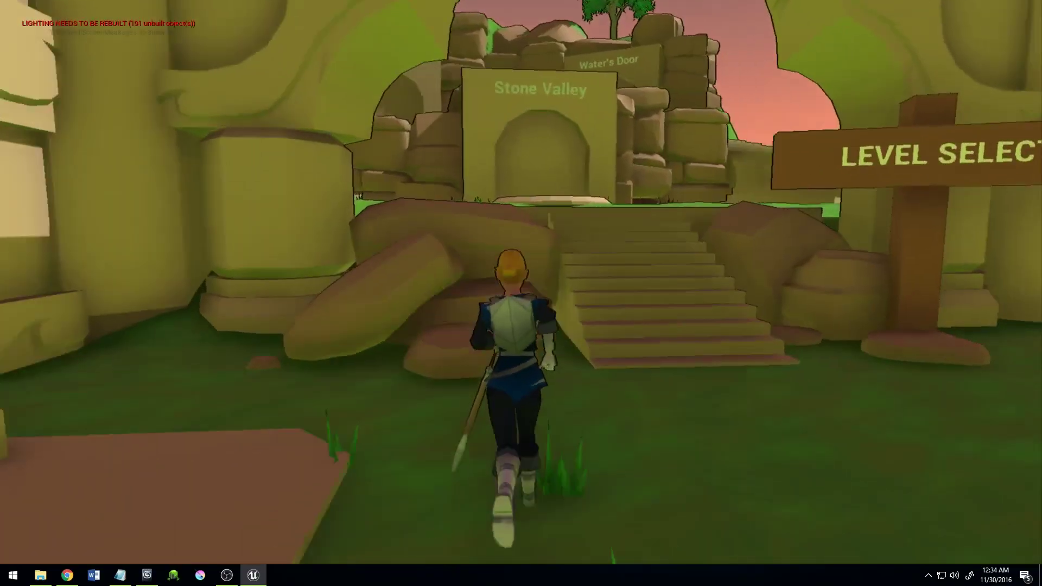
{"action": "key", "text": "w"}
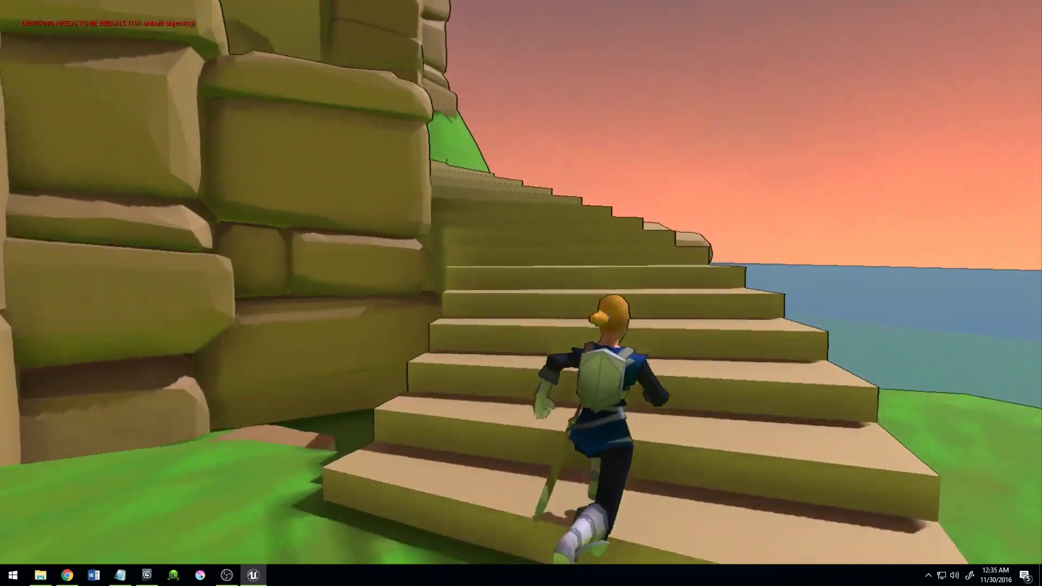
{"action": "key", "text": "space"}
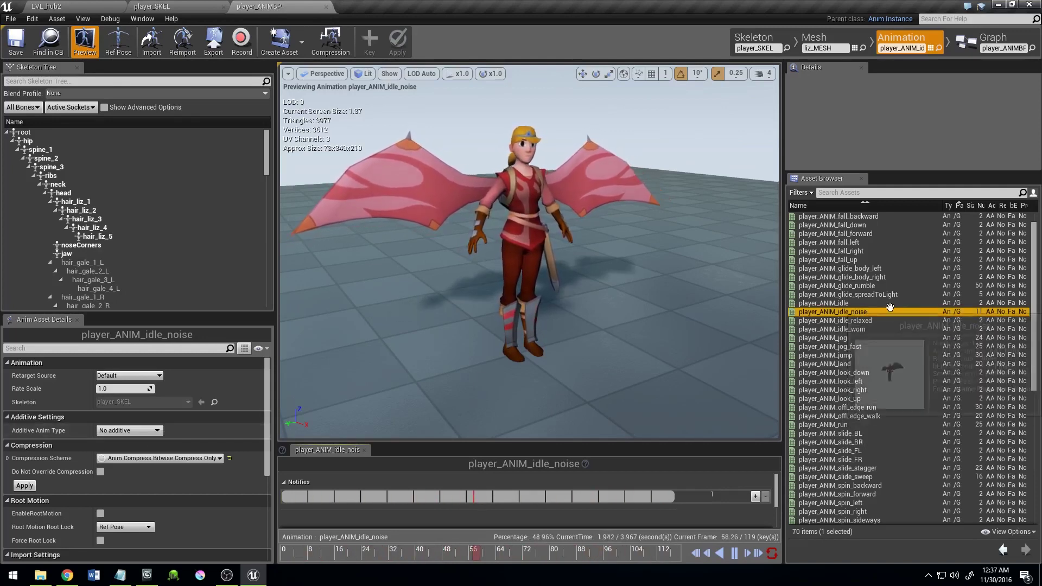
Step: Set player_ANIM_idle_noise's Additive Anim Type to Local Space
{"action": "left_click", "coordinate": [157, 432]}
{"action": "left_click", "coordinate": [130, 447]}
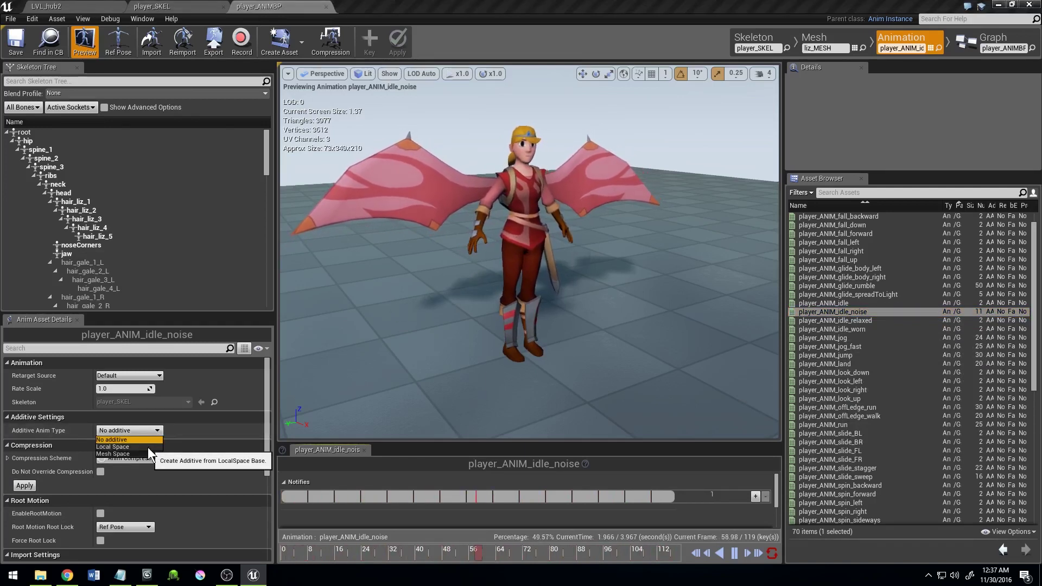
{"action": "left_click", "coordinate": [149, 445]}
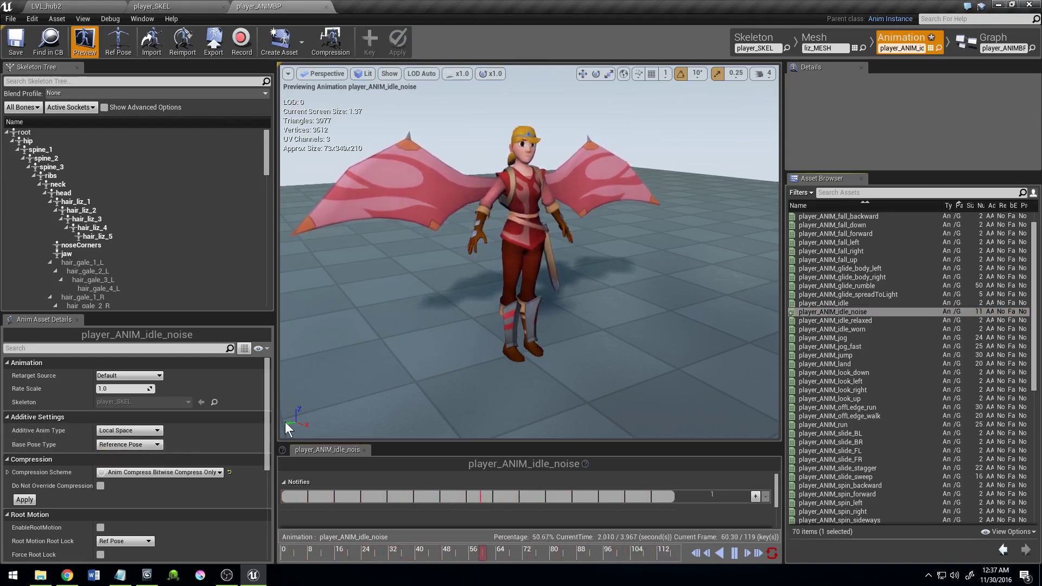
Step: Play LVL_hub2 and run the character past Match Settings, jumping toward the stairs
{"action": "left_click", "coordinate": [33, 6]}
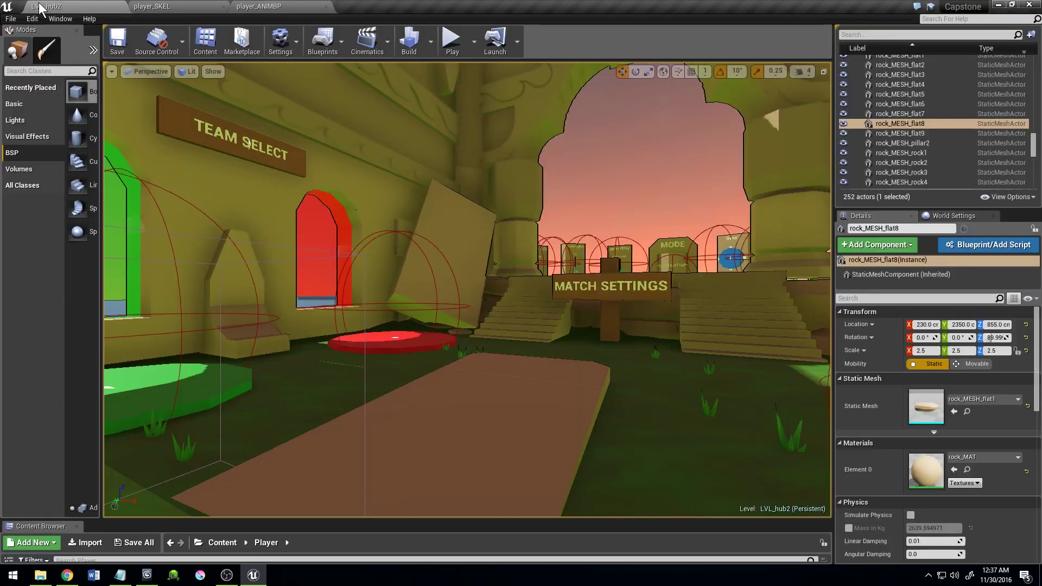
{"action": "left_click", "coordinate": [452, 41]}
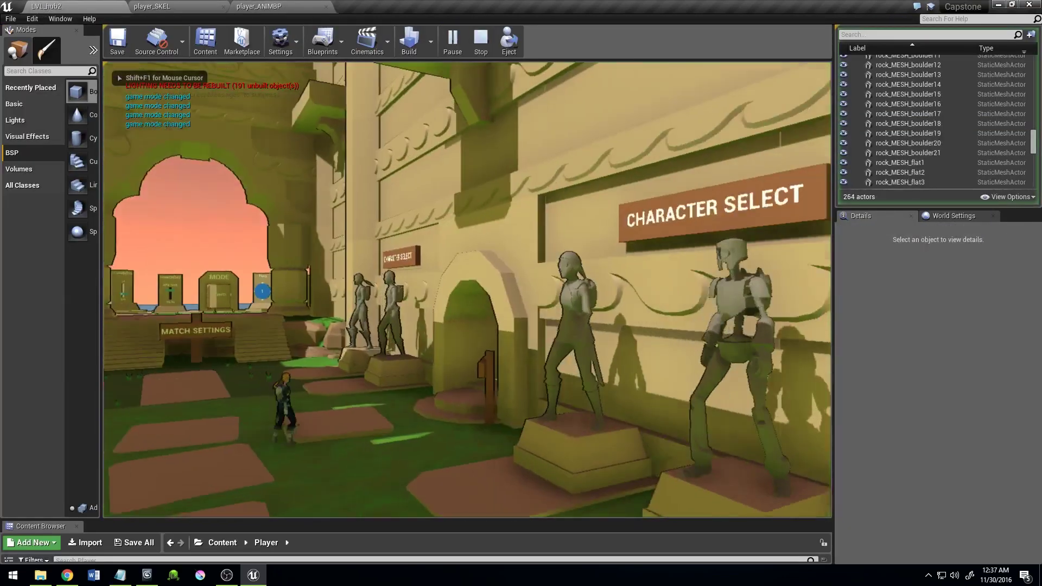
{"action": "key", "text": "w"}
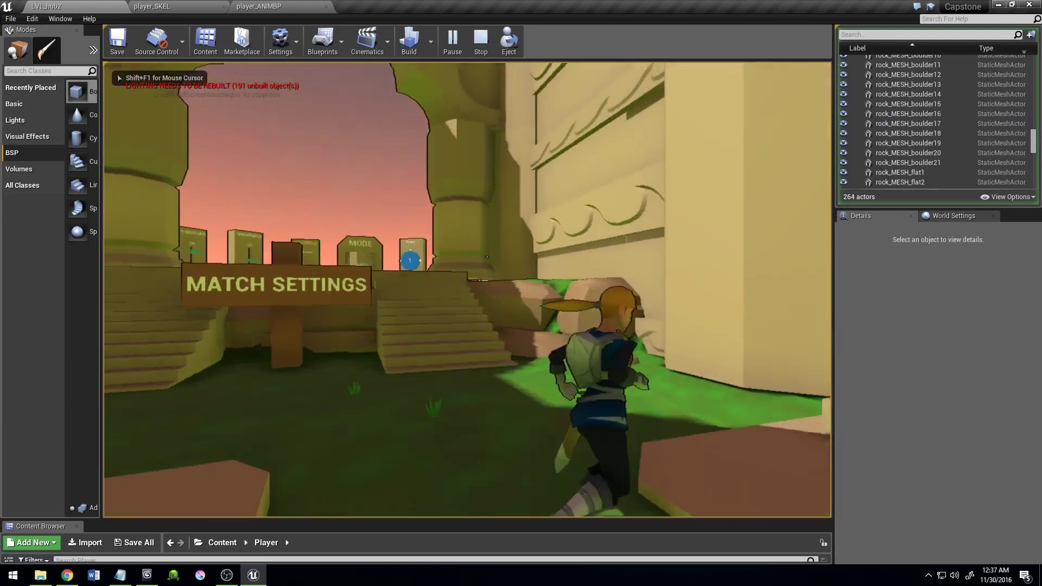
{"action": "key", "text": "w"}
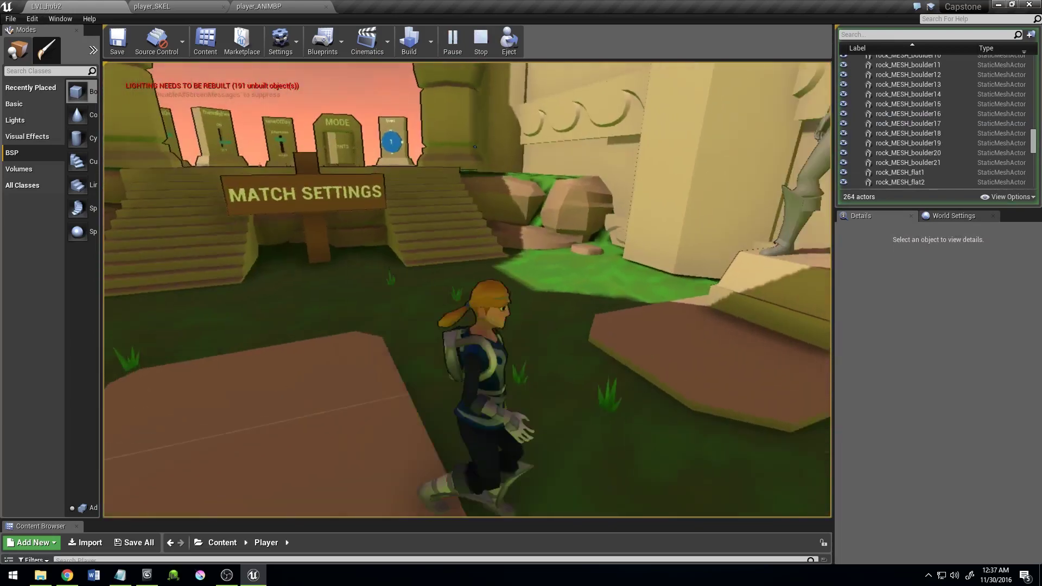
{"action": "key", "text": "w"}
{"action": "key", "text": "space"}
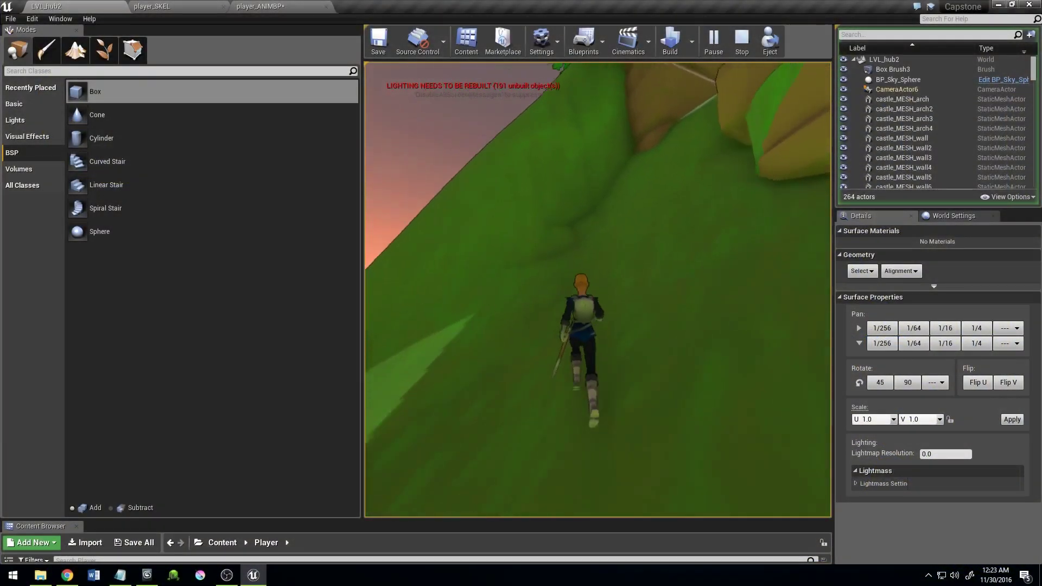
Step: Run the character uphill through the hub, turning the camera toward the sea and tower
{"action": "key", "text": "w"}
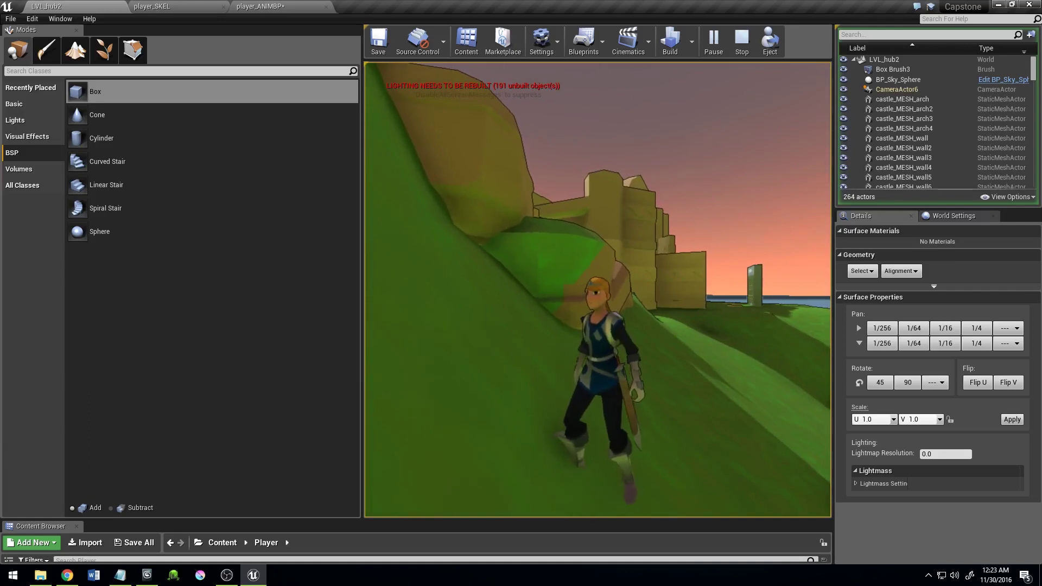
{"action": "key", "text": "w"}
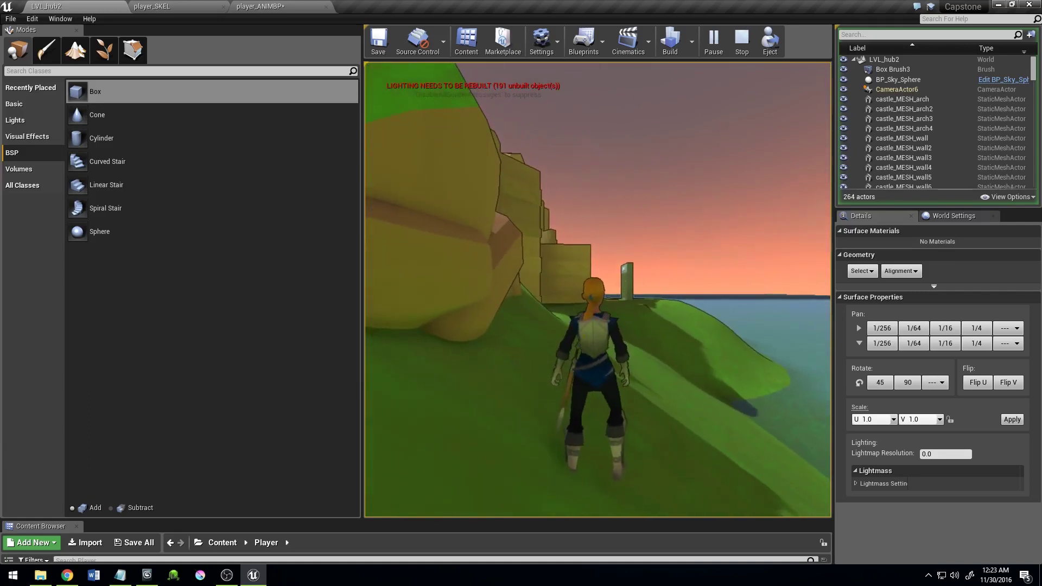
{"action": "key", "text": "w"}
{"action": "key", "text": "w"}
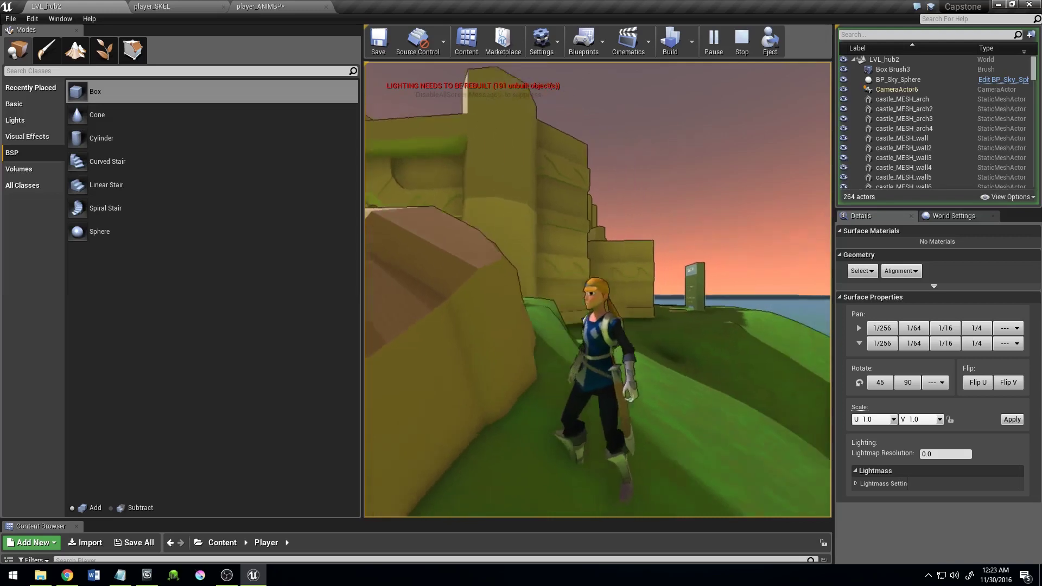
{"action": "key", "text": "w"}
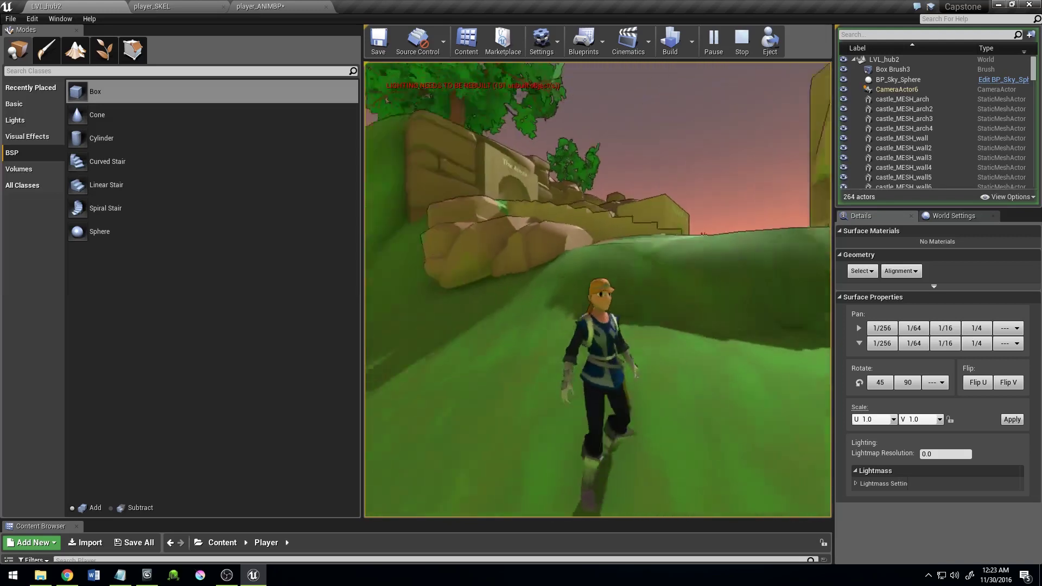
{"action": "key", "text": "w"}
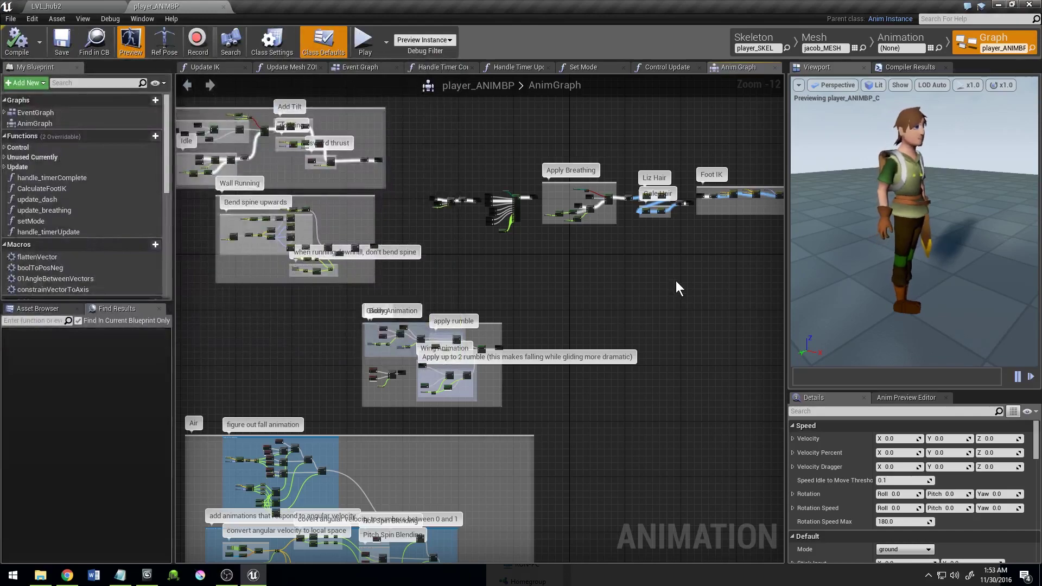
{"action": "right_click_drag", "start_coordinate": [282, 331], "coordinate": [428, 341]}
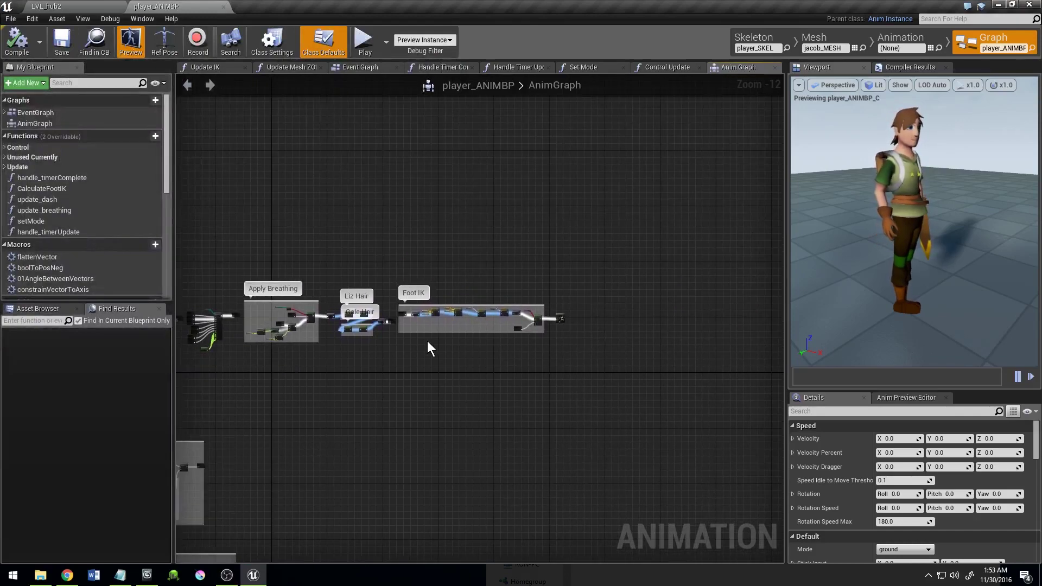
{"action": "scroll", "coordinate": [427, 339], "scroll_direction": "up", "scroll_amount": 7}
{"action": "scroll", "coordinate": [460, 315], "scroll_direction": "up", "scroll_amount": 3}
{"action": "scroll", "coordinate": [488, 309], "scroll_direction": "up", "scroll_amount": 2}
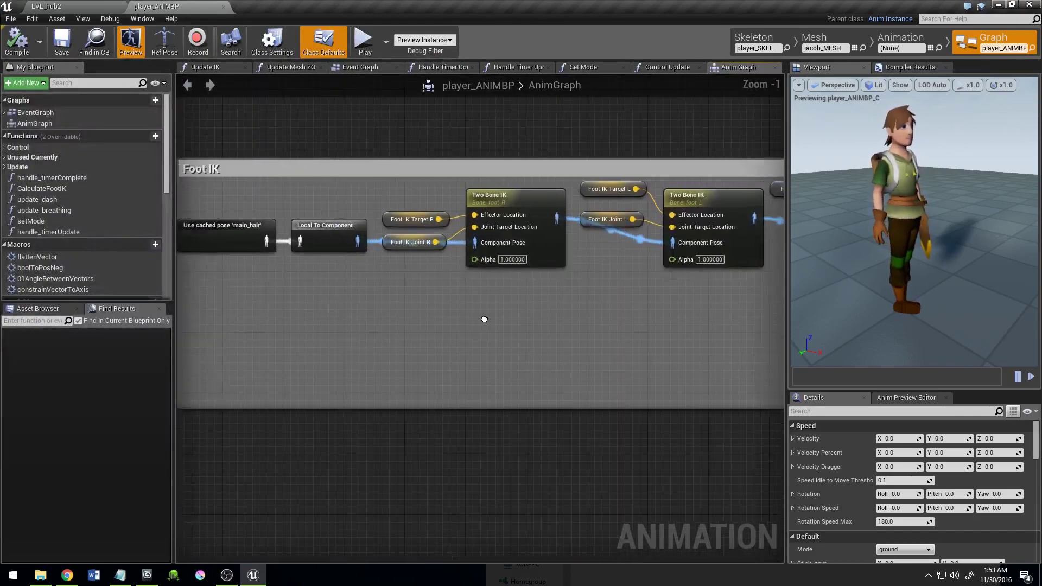
{"action": "mouse_move", "coordinate": [489, 317]}
{"action": "right_mouse_down"}
{"action": "mouse_move", "coordinate": [509, 354]}
{"action": "mouse_move", "coordinate": [406, 335]}
{"action": "right_mouse_up"}
{"action": "left_click", "coordinate": [537, 245]}
{"action": "left_click", "coordinate": [505, 372]}
{"action": "left_click", "coordinate": [521, 239]}
{"action": "left_click", "coordinate": [609, 334]}
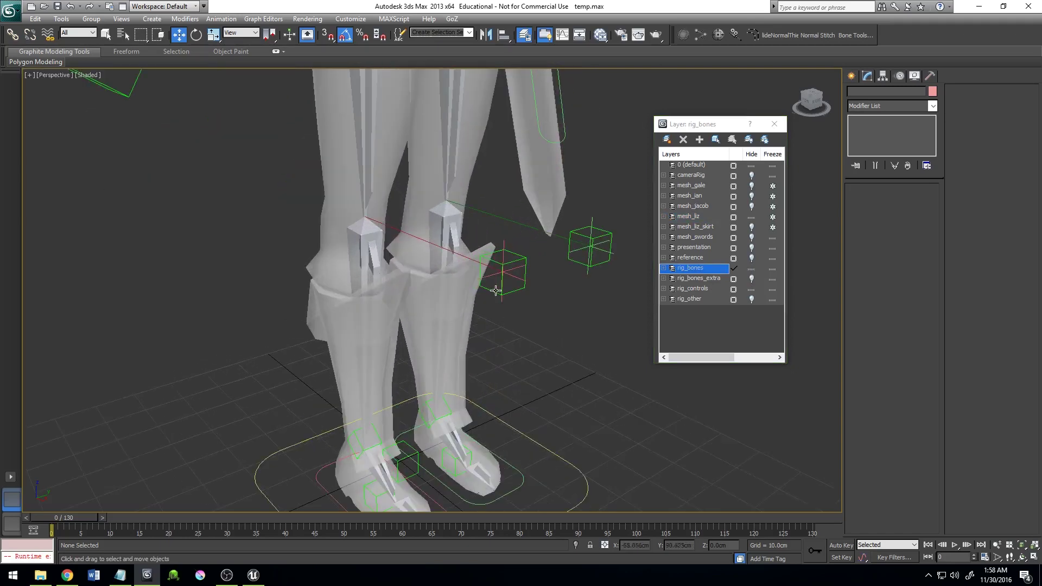
{"action": "left_click", "coordinate": [495, 289]}
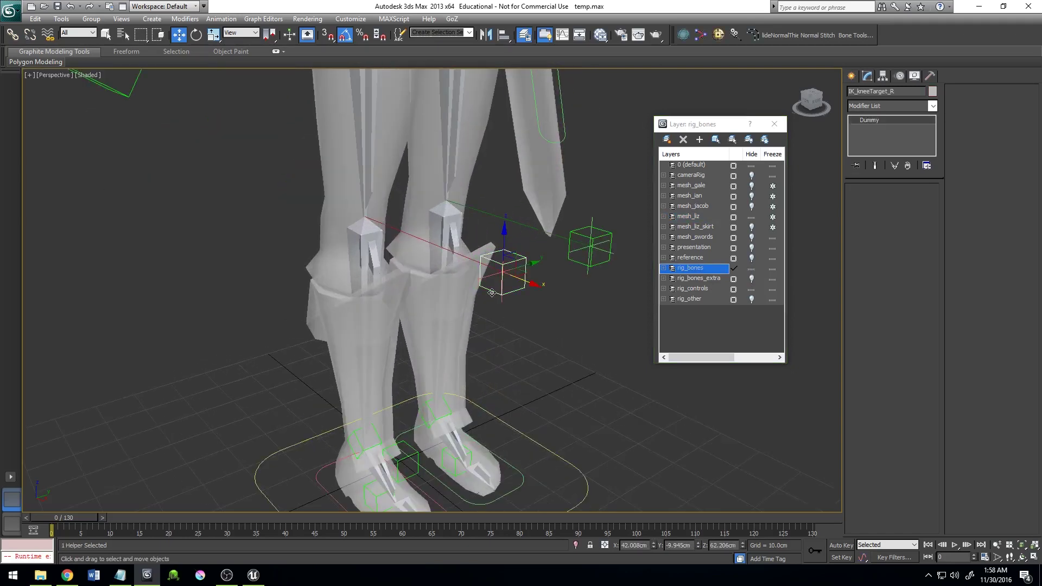
{"action": "left_click", "coordinate": [562, 366]}
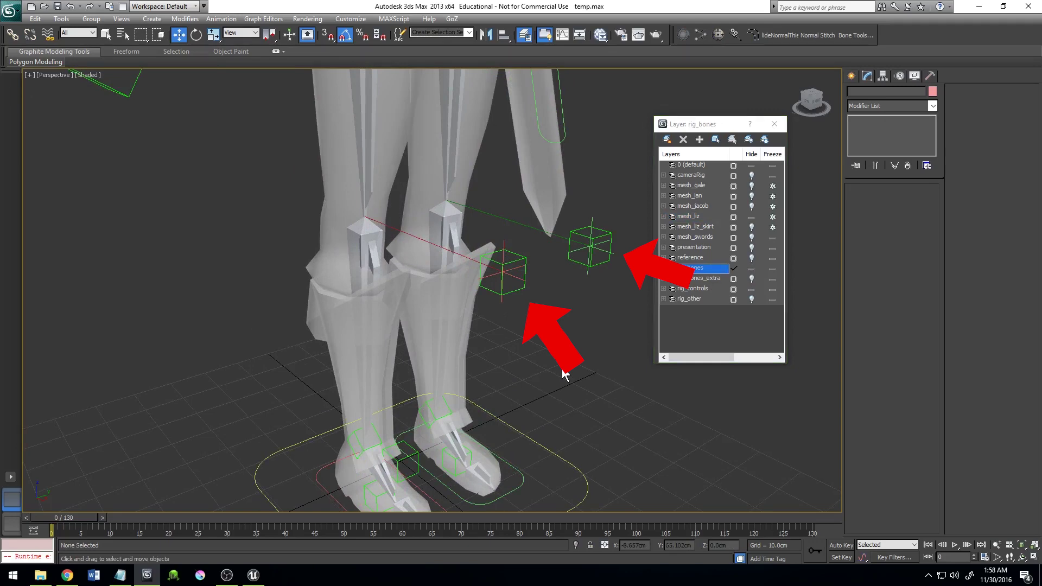
{"action": "middle_click_drag", "start_coordinate": [561, 387], "coordinate": [485, 414]}
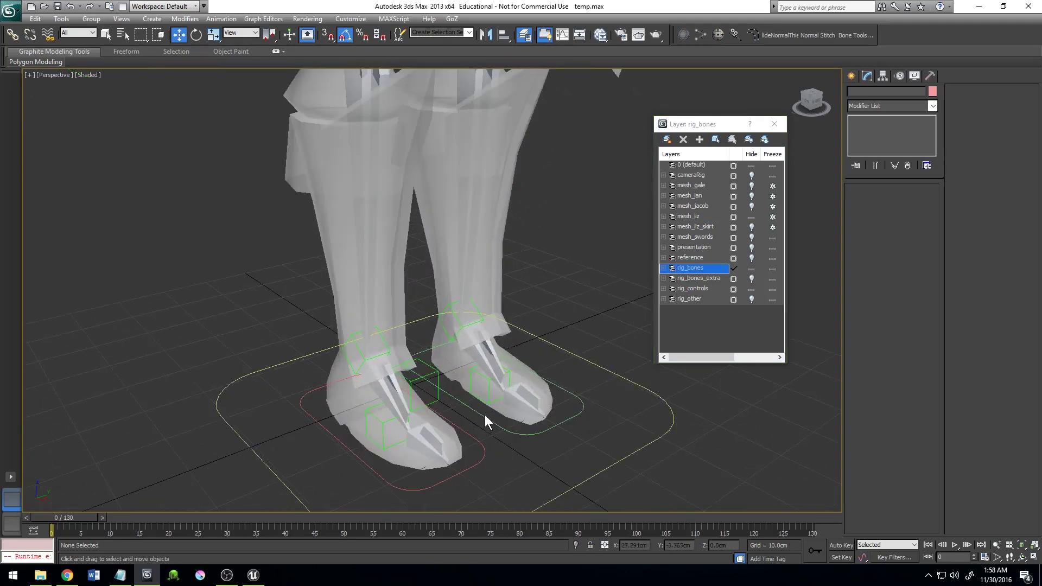
{"action": "scroll", "coordinate": [481, 435], "scroll_direction": "up", "scroll_amount": 3}
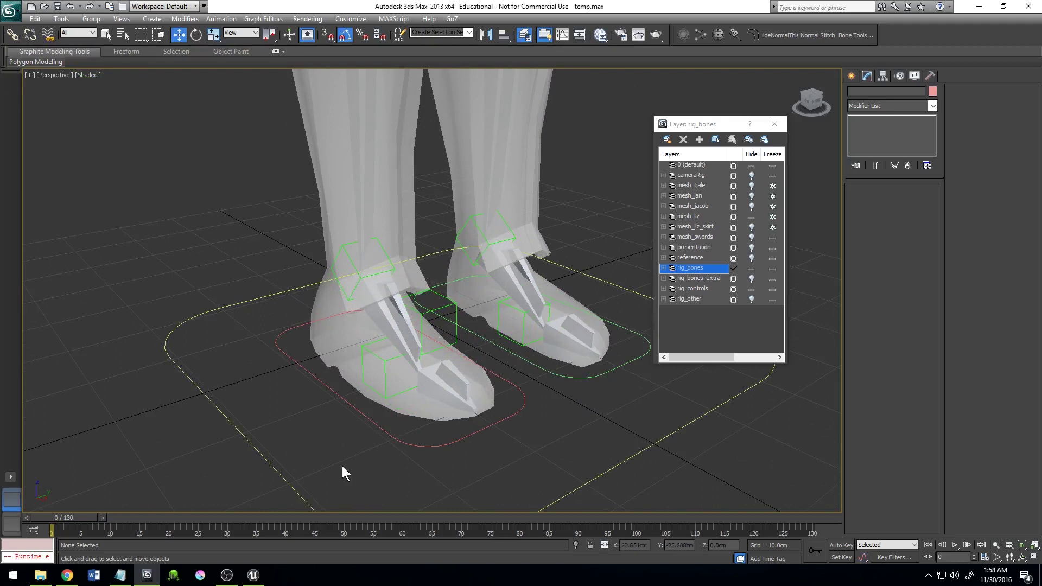
{"action": "left_click", "coordinate": [359, 261]}
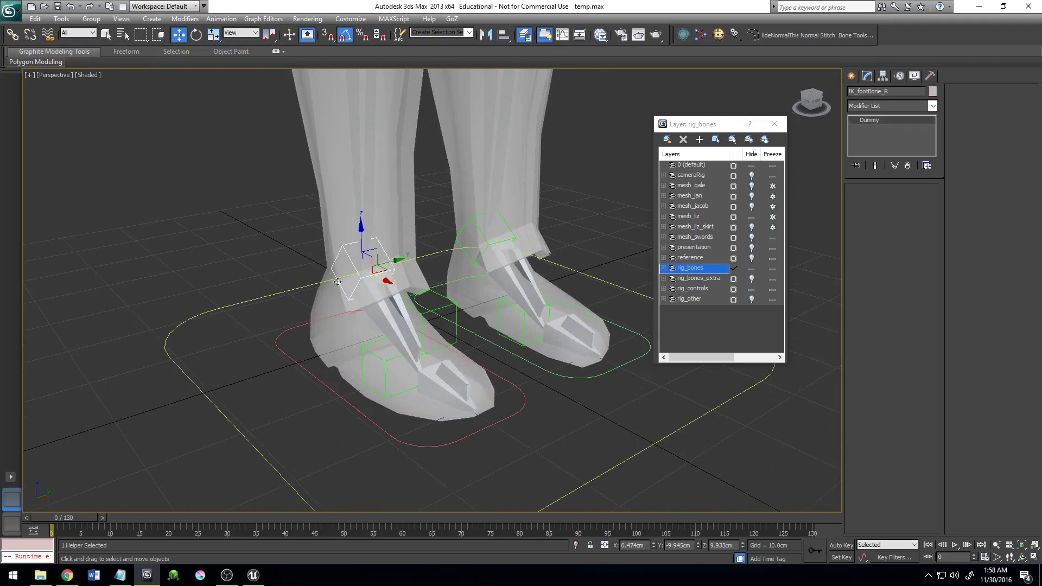
{"action": "left_click", "coordinate": [261, 387]}
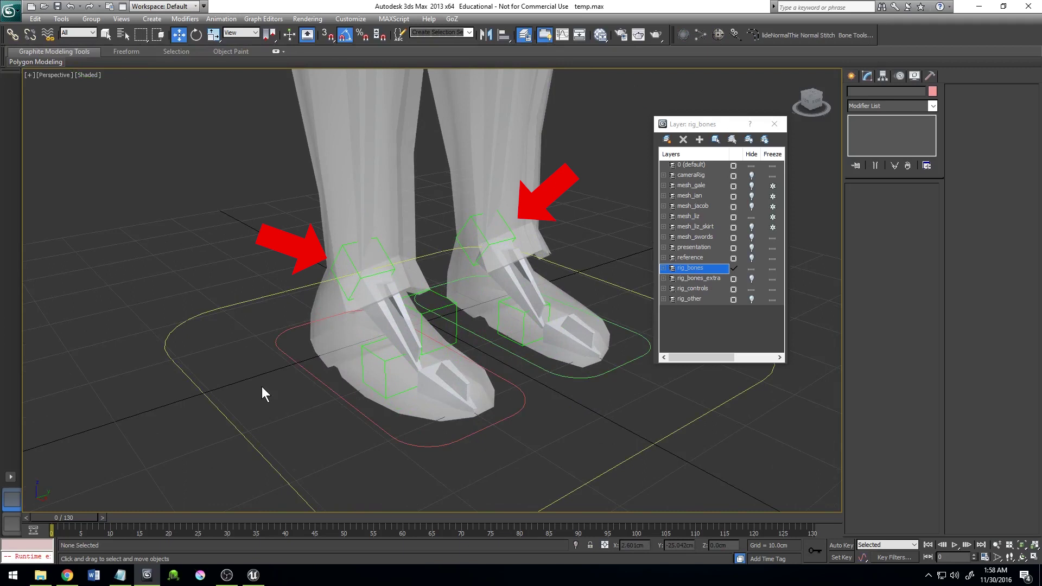
{"action": "left_click", "coordinate": [385, 395]}
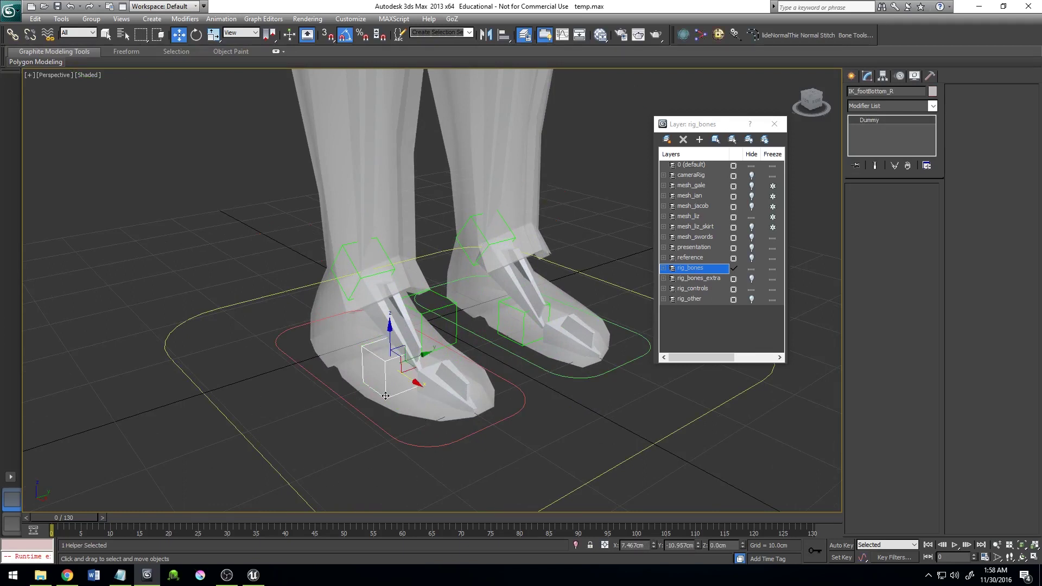
{"action": "left_click", "coordinate": [319, 440]}
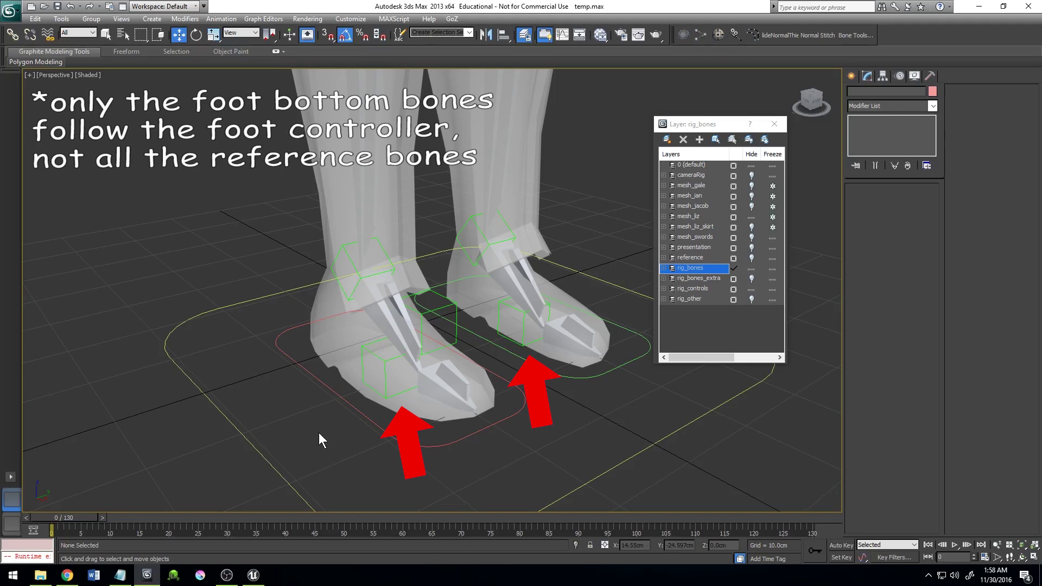
{"action": "scroll", "coordinate": [327, 439], "scroll_direction": "down", "scroll_amount": 5}
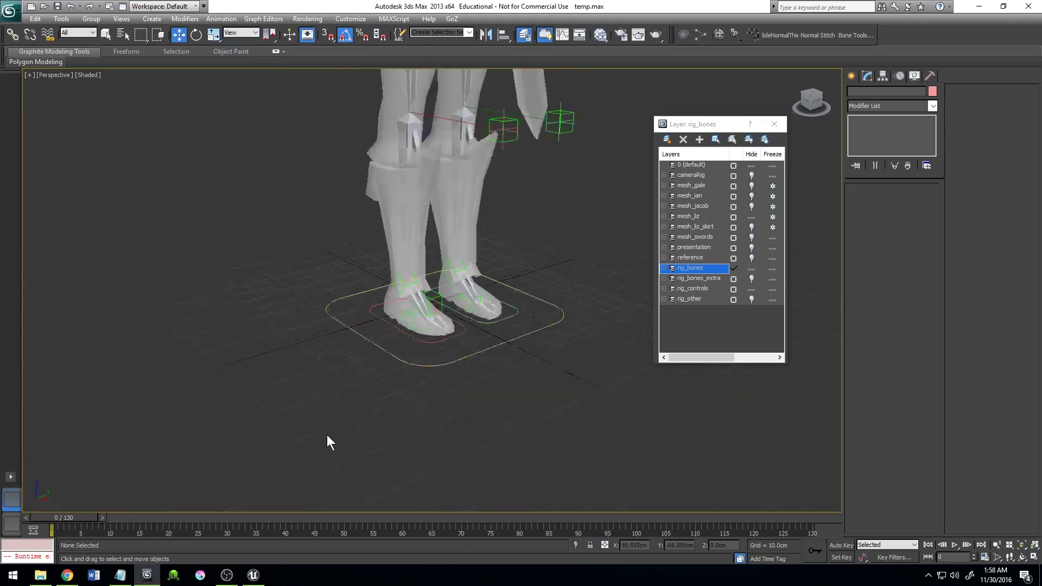
{"action": "middle_click_drag", "start_coordinate": [341, 283], "coordinate": [329, 365]}
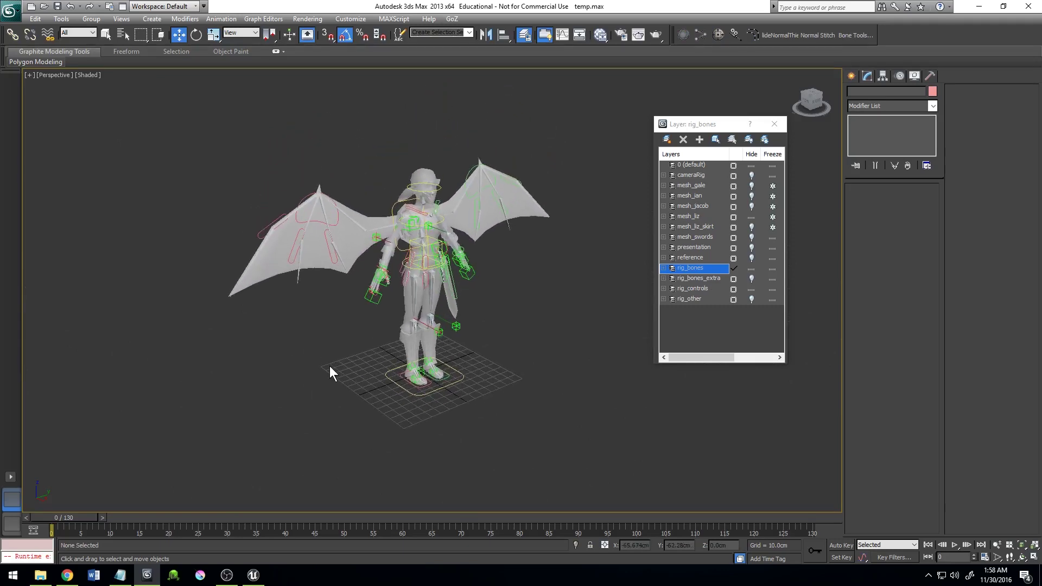
{"action": "scroll", "coordinate": [330, 365], "scroll_direction": "up", "scroll_amount": 2}
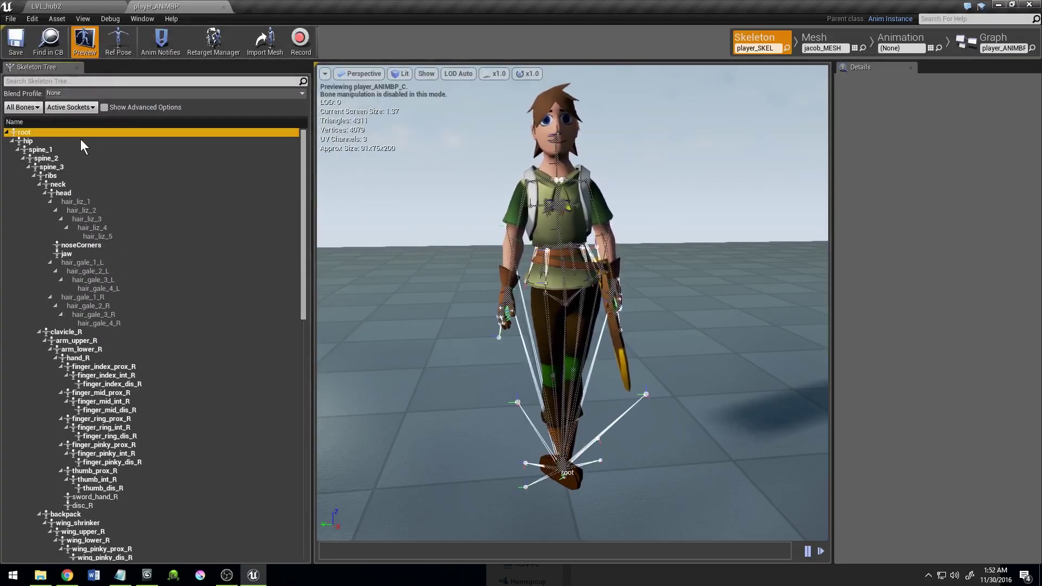
{"action": "mouse_move", "coordinate": [426, 365]}
{"action": "right_mouse_down"}
{"action": "mouse_move", "coordinate": [570, 364]}
{"action": "mouse_move", "coordinate": [407, 364]}
{"action": "right_mouse_up"}
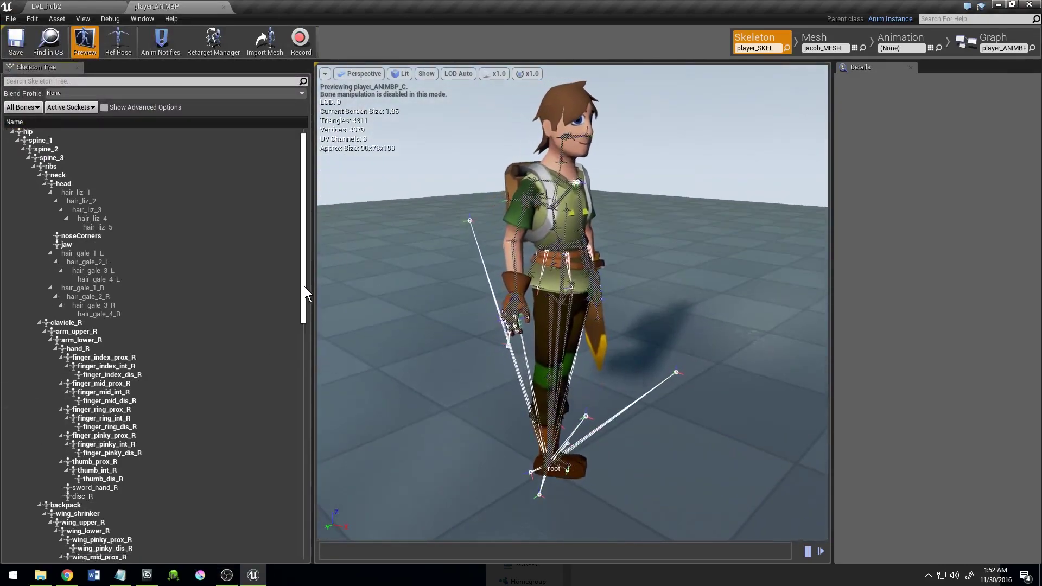
{"action": "left_click_drag", "start_coordinate": [303, 286], "coordinate": [303, 538]}
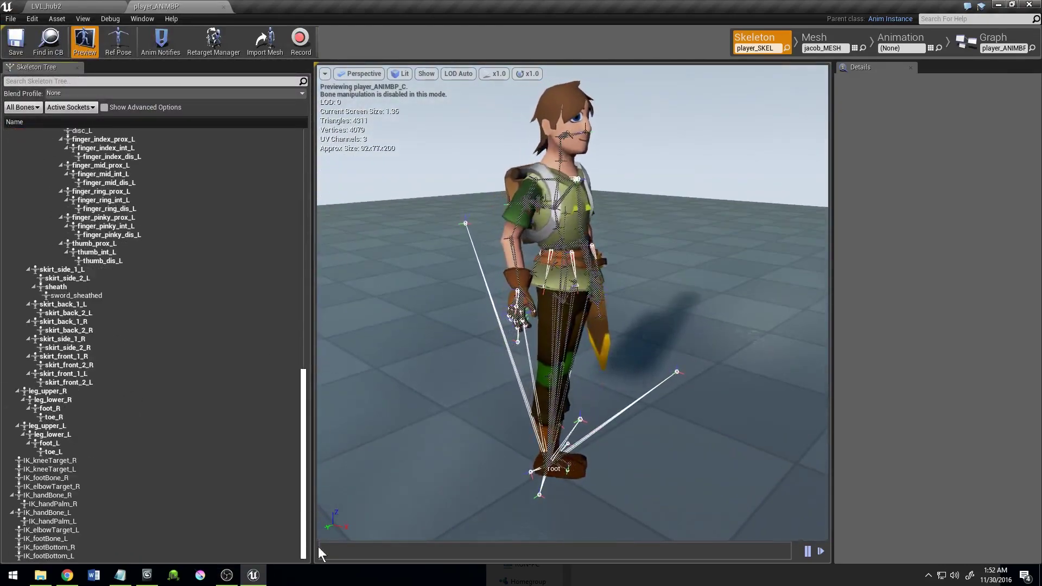
{"action": "left_click", "coordinate": [104, 460]}
{"action": "key", "text": "Down"}
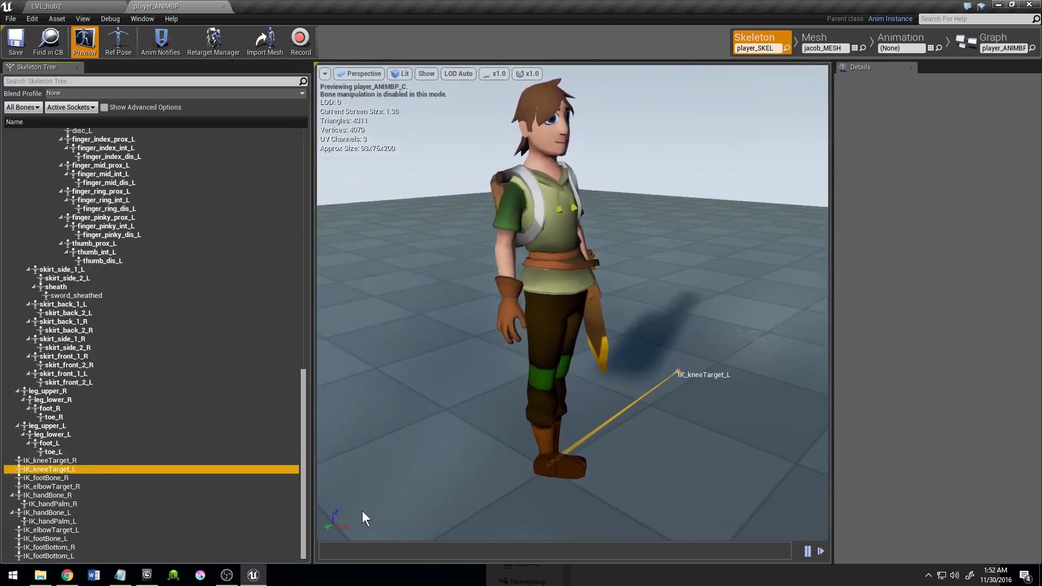
{"action": "key", "text": "Down"}
{"action": "key", "text": "Down"}
{"action": "key", "text": "Down"}
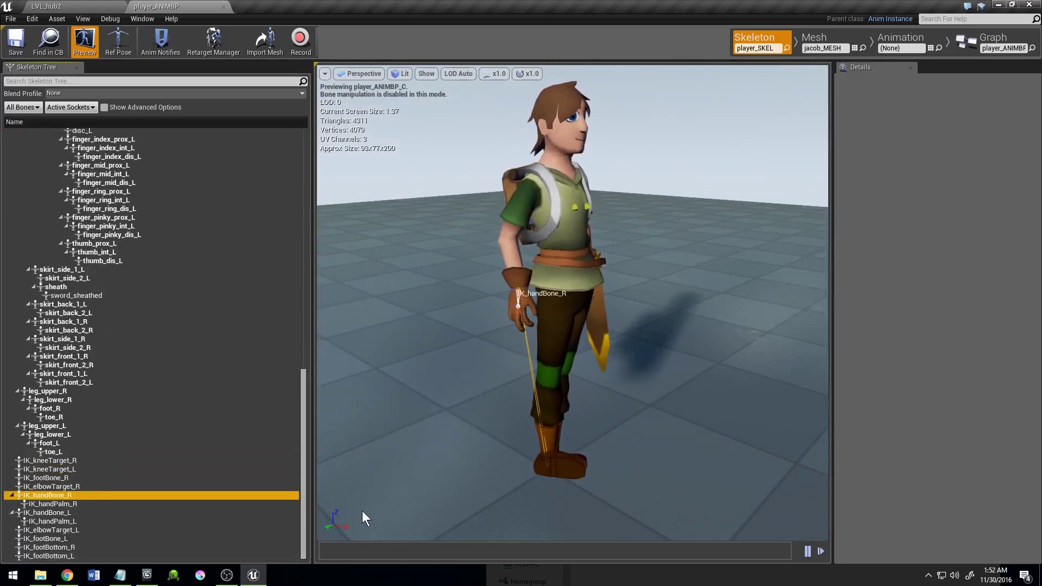
{"action": "key", "text": "Down"}
{"action": "key", "text": "Down"}
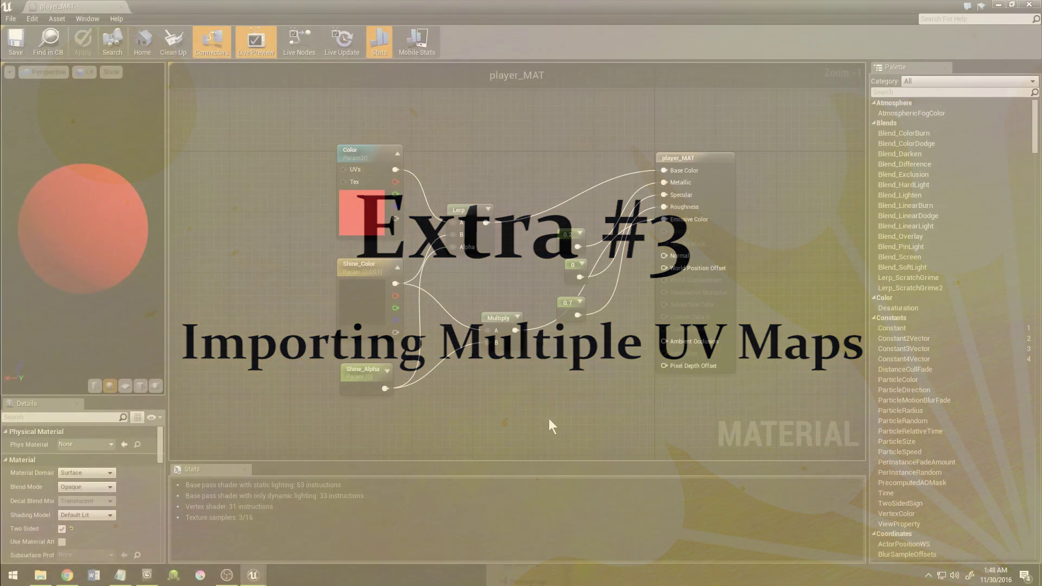
{"action": "scroll", "coordinate": [547, 419], "scroll_direction": "down", "scroll_amount": 1}
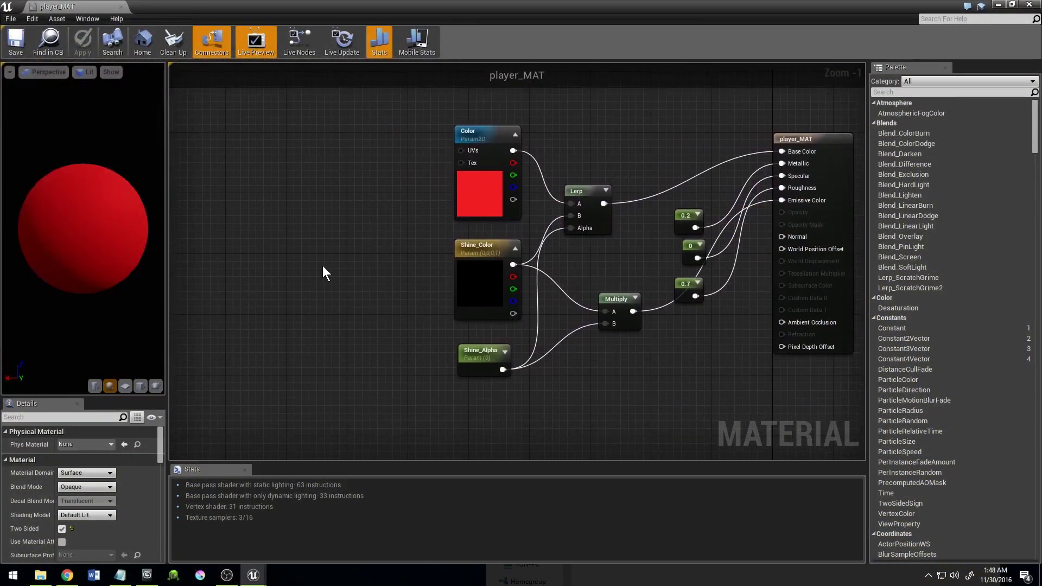
Step: Add a Texture Coordinate node and wire it into the Color parameter's UVs input
{"action": "right_click", "coordinate": [322, 266]}
{"action": "type", "text": "vertex coord"}
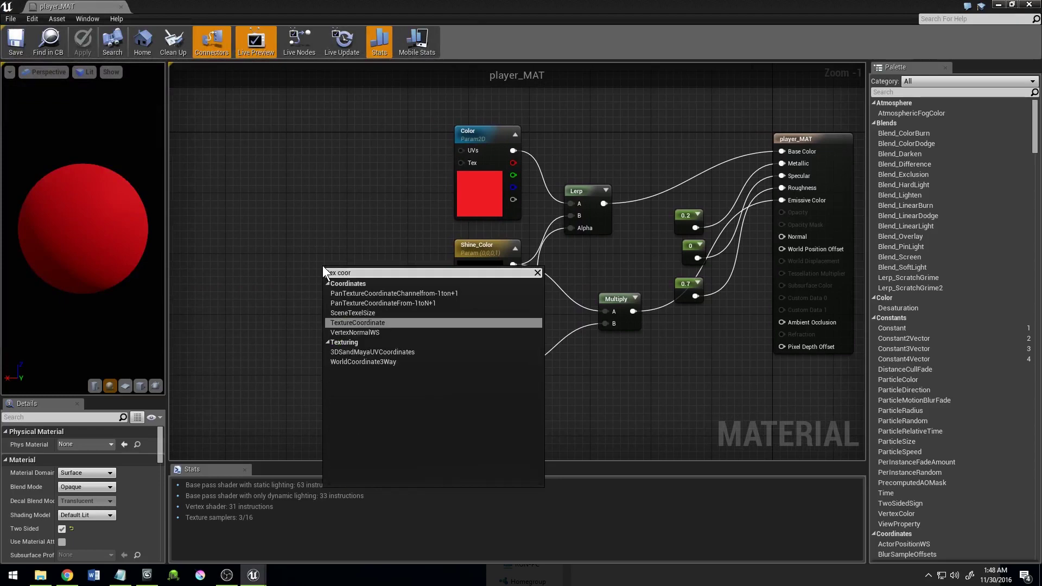
{"action": "key", "text": "Return"}
{"action": "mouse_move", "coordinate": [347, 273]}
{"action": "left_mouse_down"}
{"action": "mouse_move", "coordinate": [380, 147]}
{"action": "mouse_move", "coordinate": [461, 151]}
{"action": "left_mouse_up"}
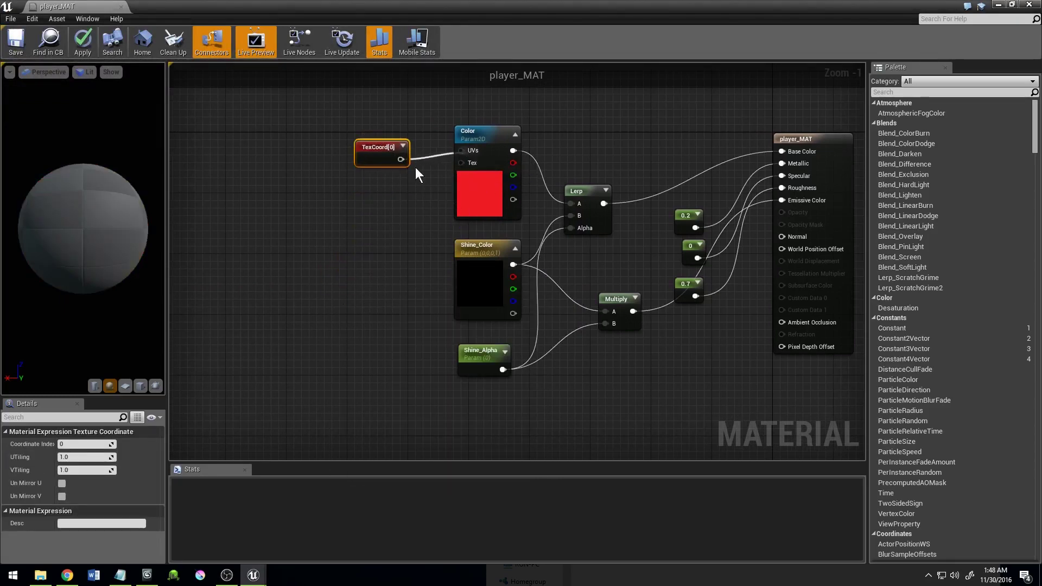
{"action": "left_click_drag", "start_coordinate": [380, 148], "coordinate": [380, 140]}
{"action": "left_click", "coordinate": [385, 197]}
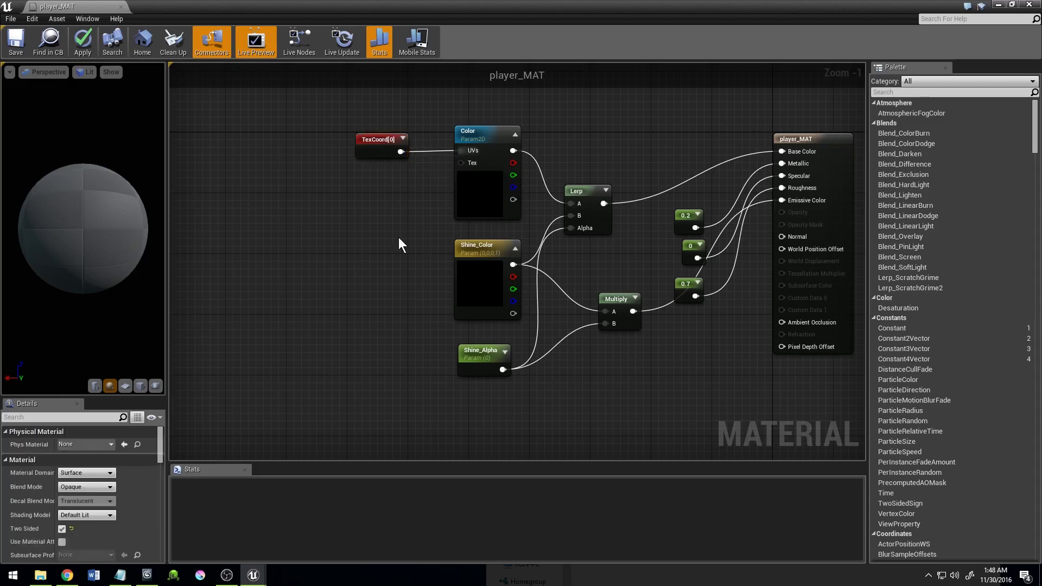
{"action": "left_click", "coordinate": [381, 140]}
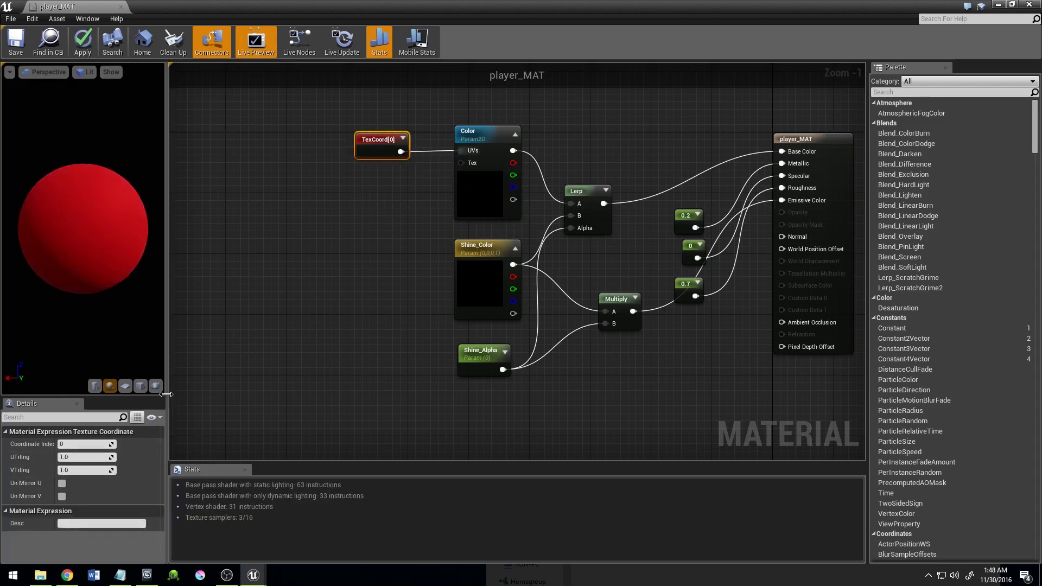
Step: Set the TexCoord coordinate index to 0 and expand the TexCoord[0] node preview
{"action": "left_click_drag", "start_coordinate": [171, 401], "coordinate": [271, 401]}
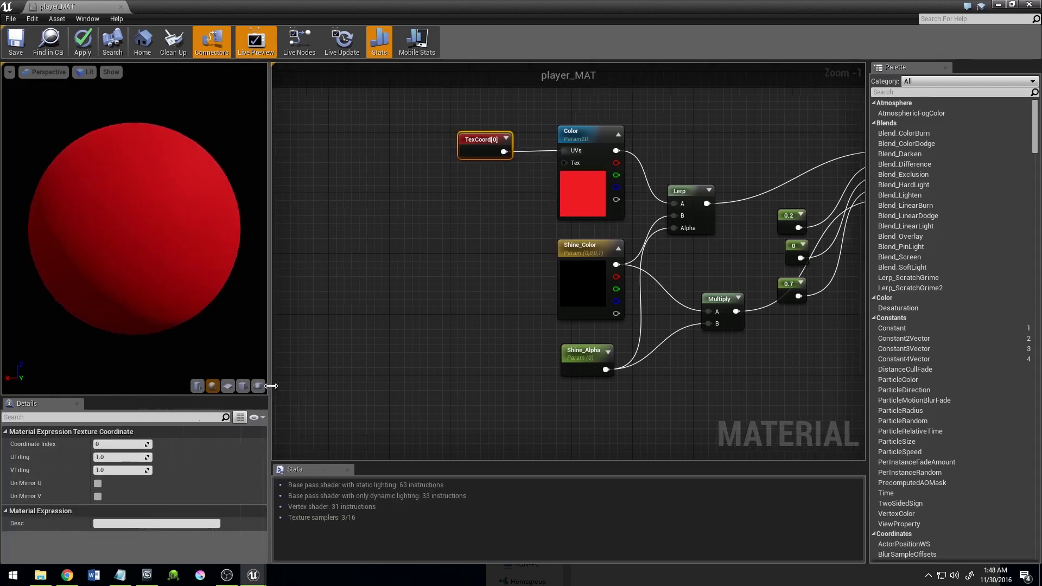
{"action": "left_click", "coordinate": [116, 445]}
{"action": "type", "text": "1"}
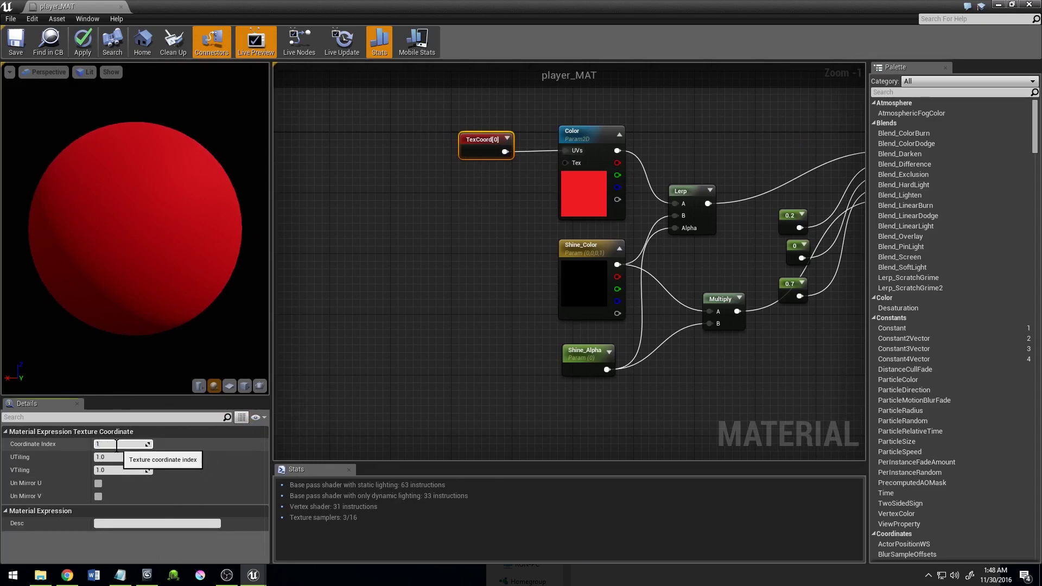
{"action": "key", "text": "Return"}
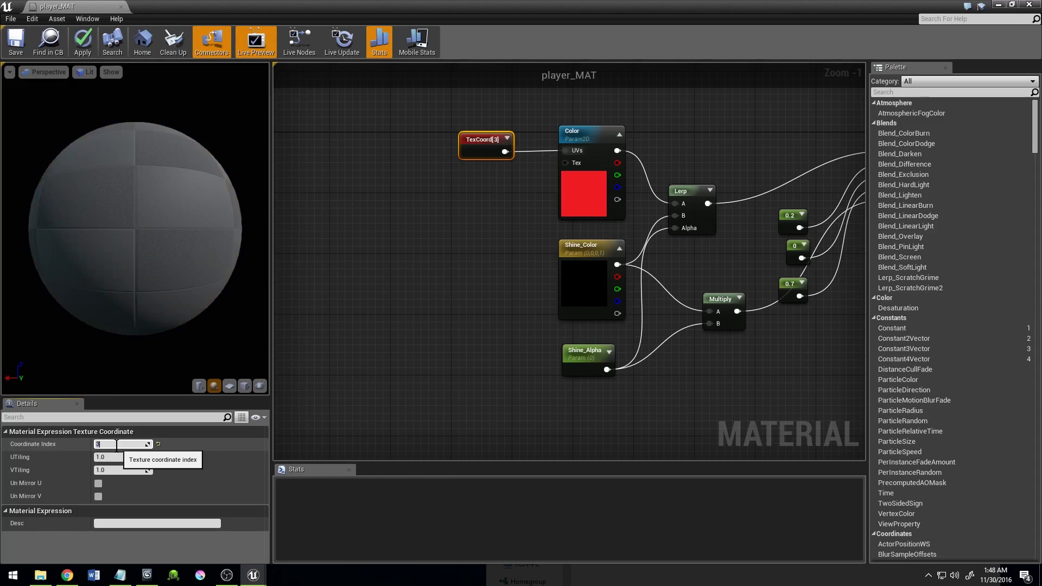
{"action": "key", "text": "Return"}
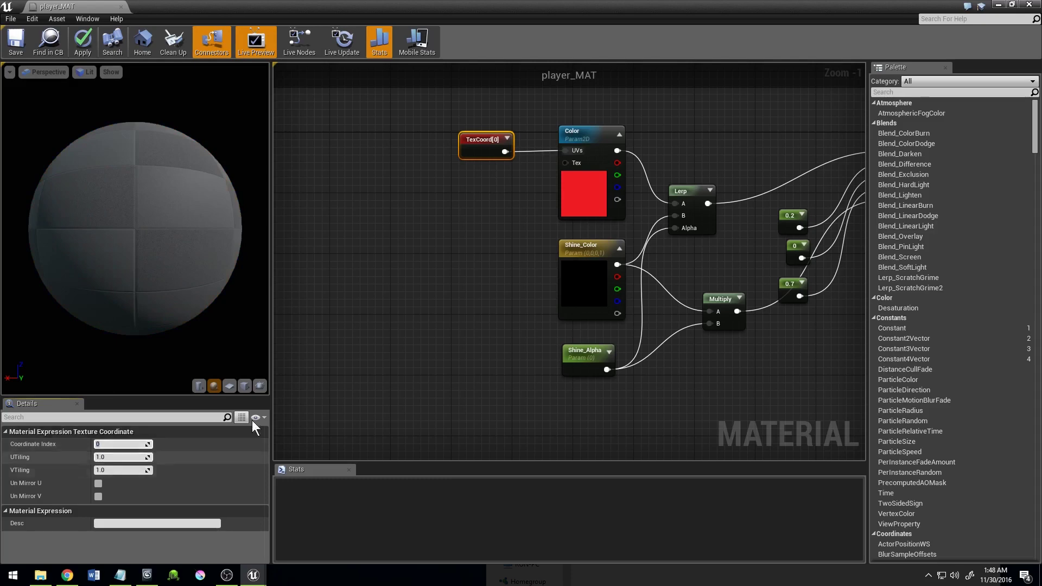
{"action": "left_click", "coordinate": [382, 359]}
{"action": "mouse_move", "coordinate": [470, 220]}
{"action": "right_mouse_down"}
{"action": "mouse_move", "coordinate": [414, 355]}
{"action": "mouse_move", "coordinate": [351, 243]}
{"action": "right_mouse_up"}
{"action": "left_click", "coordinate": [350, 221]}
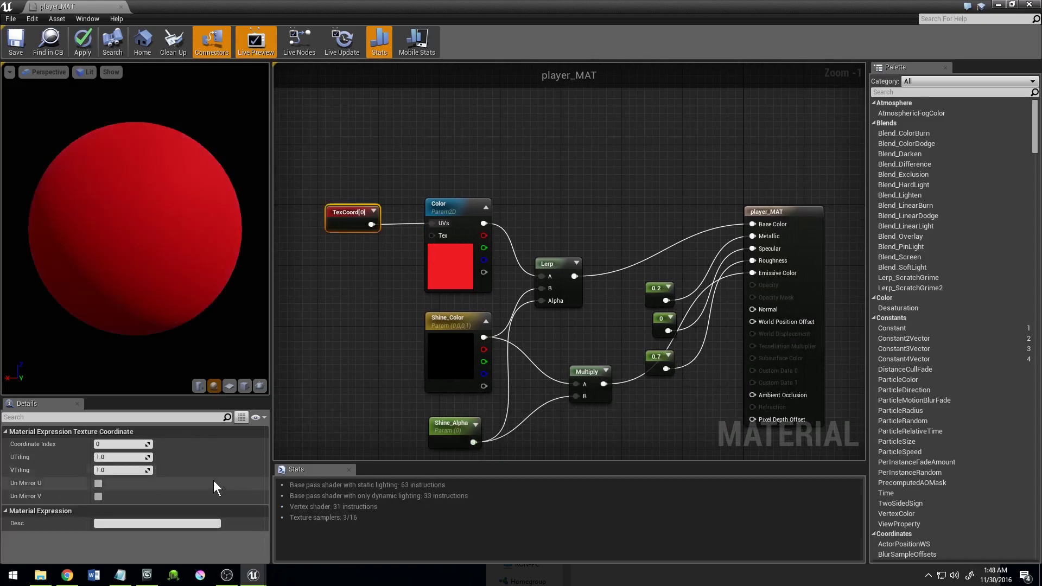
{"action": "left_click", "coordinate": [373, 211]}
{"action": "right_click_drag", "start_coordinate": [383, 388], "coordinate": [381, 355]}
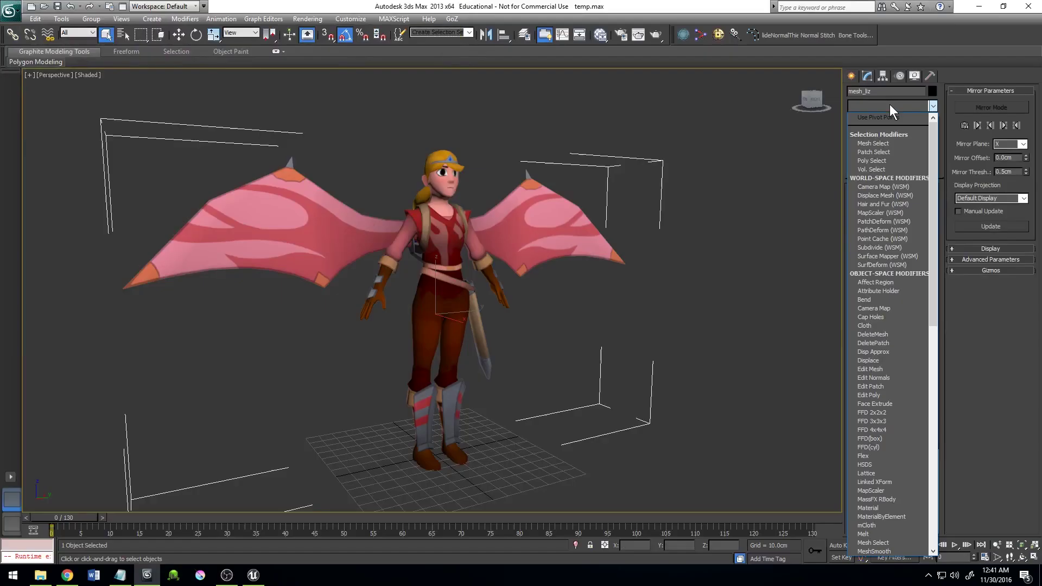
Step: Add an Unwrap UVW modifier to the character mesh and inspect its UV layout
{"action": "key", "text": "Return"}
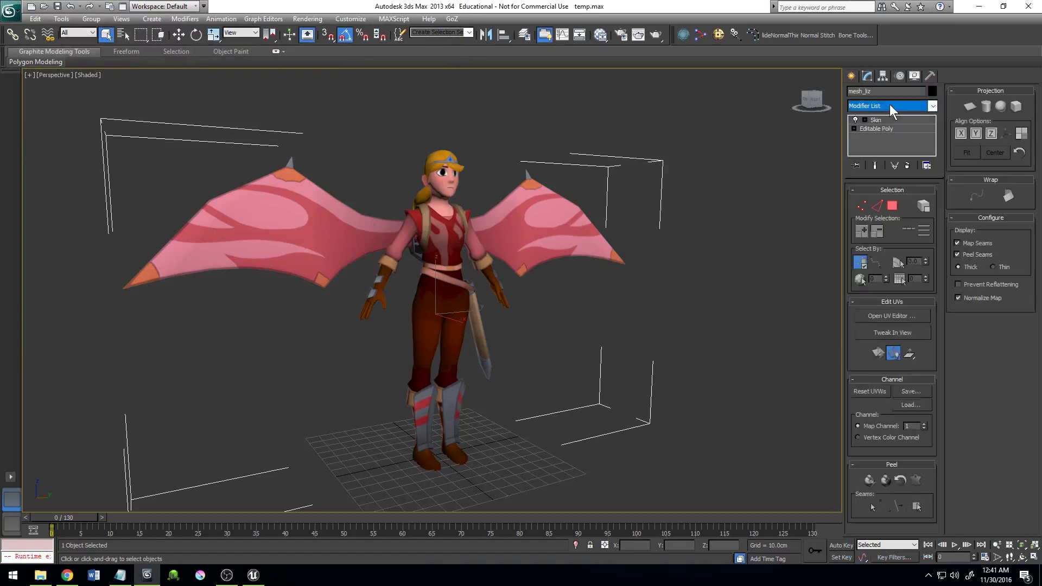
{"action": "left_click", "coordinate": [902, 315]}
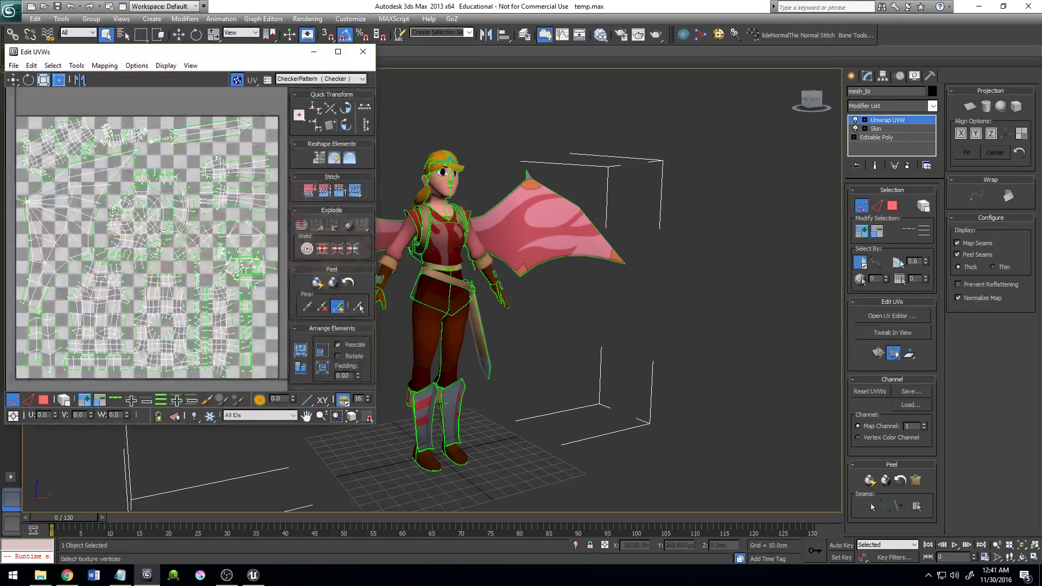
{"action": "middle_click_drag", "start_coordinate": [144, 230], "coordinate": [169, 201]}
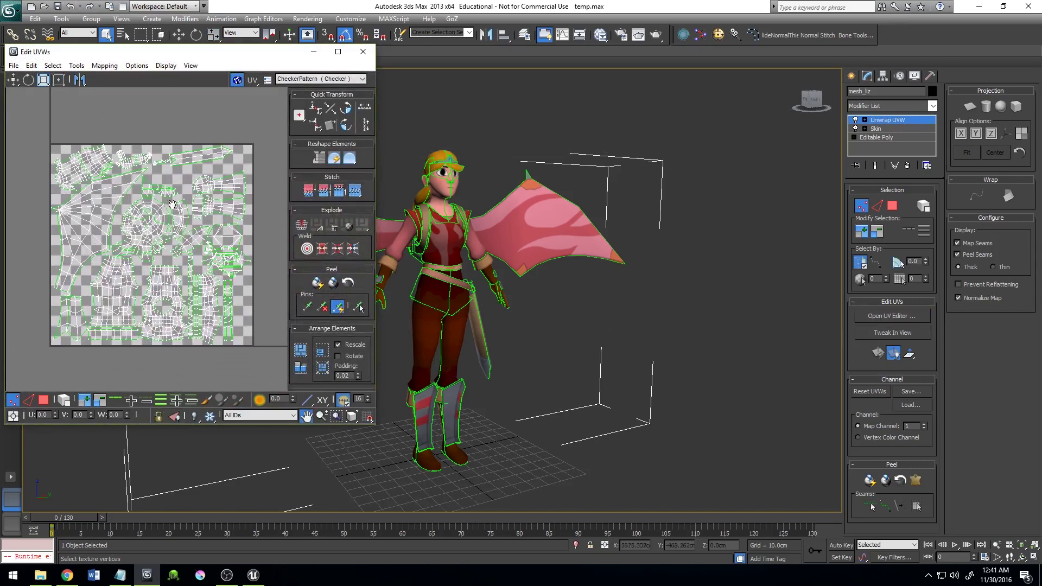
{"action": "left_click", "coordinate": [363, 53]}
Step: Switch the unwrap to map channel 2, abandon edits, and select all its UV faces
{"action": "left_click", "coordinate": [924, 424]}
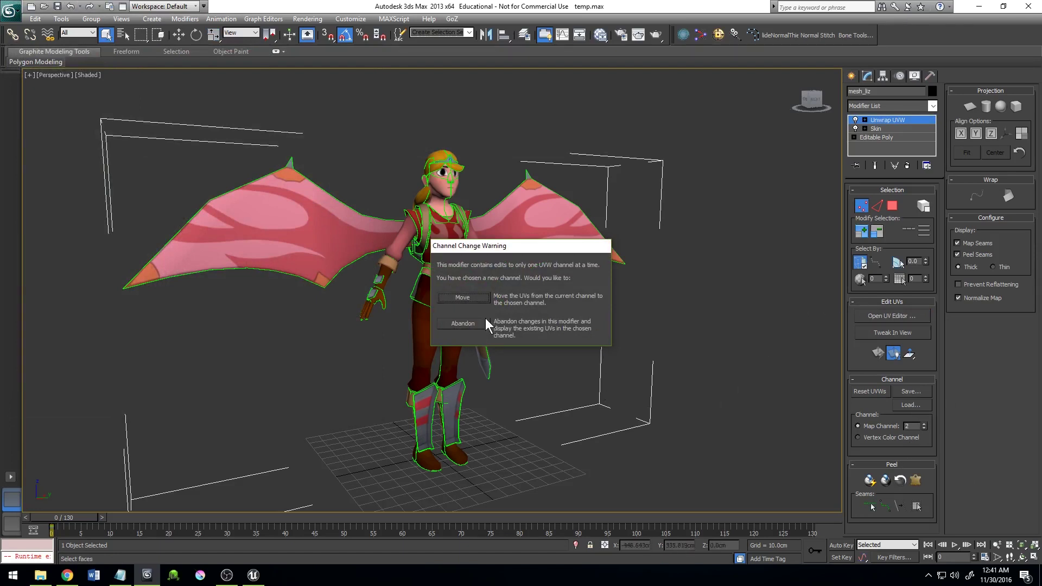
{"action": "left_click", "coordinate": [463, 323]}
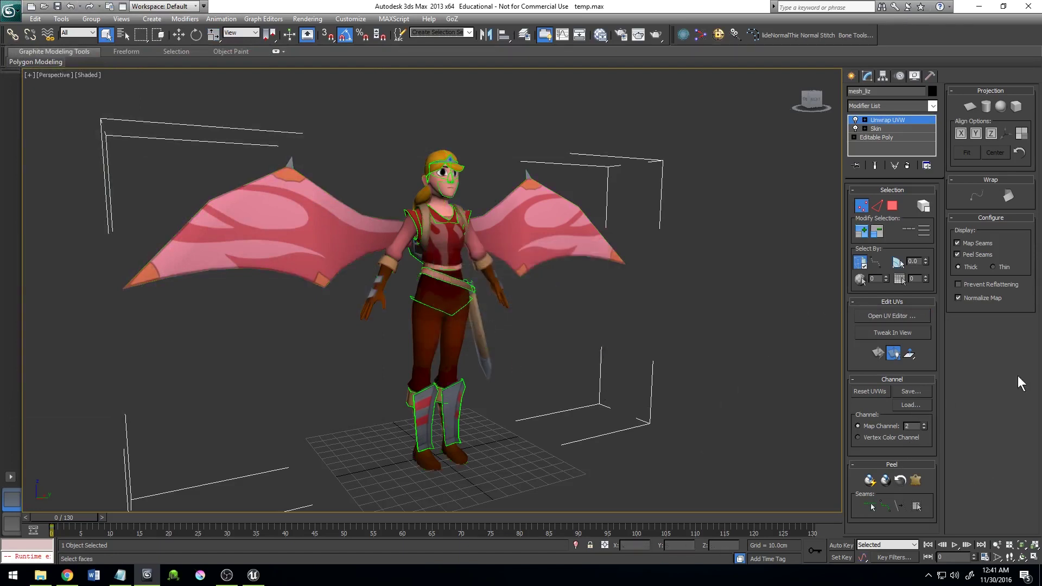
{"action": "left_click", "coordinate": [909, 316]}
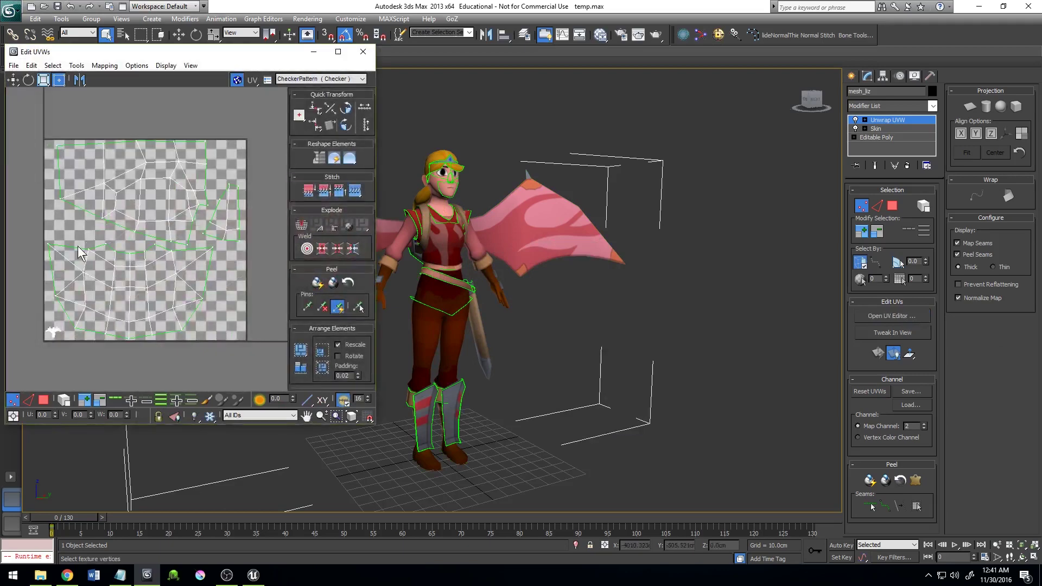
{"action": "key", "text": "ctrl+a"}
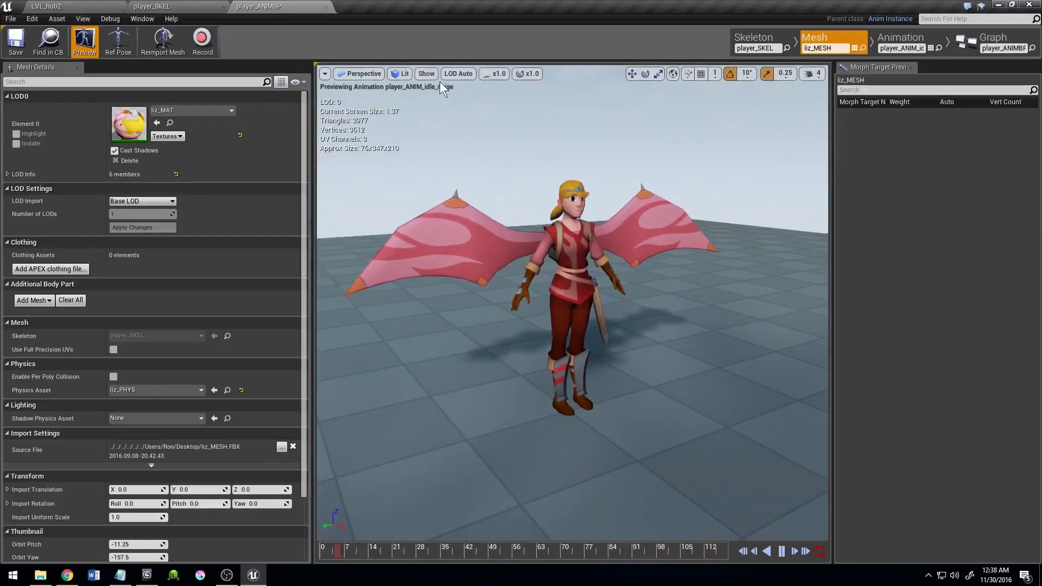
{"action": "left_click", "coordinate": [427, 75]}
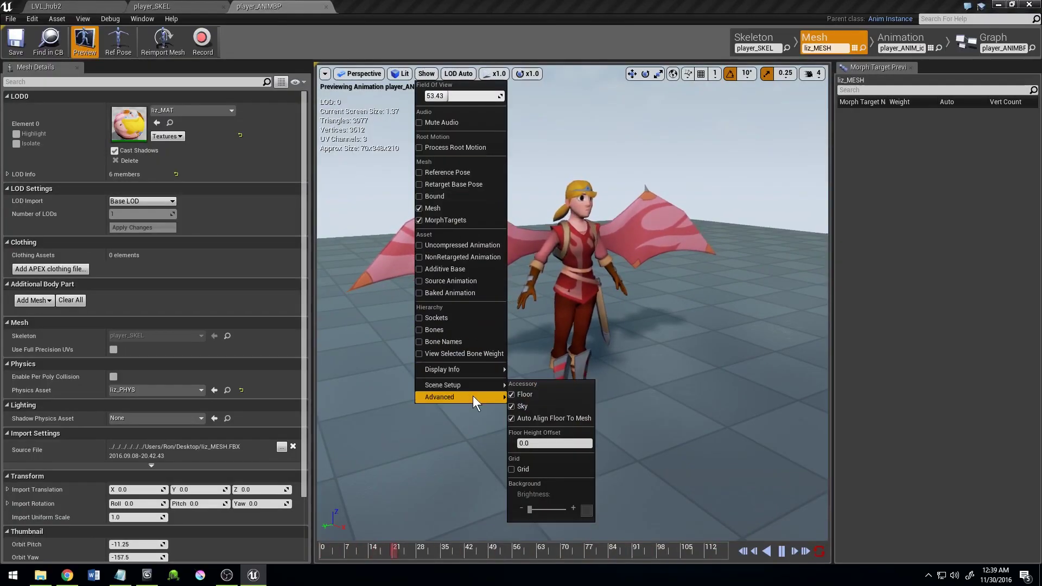
{"action": "mouse_move", "coordinate": [460, 396]}
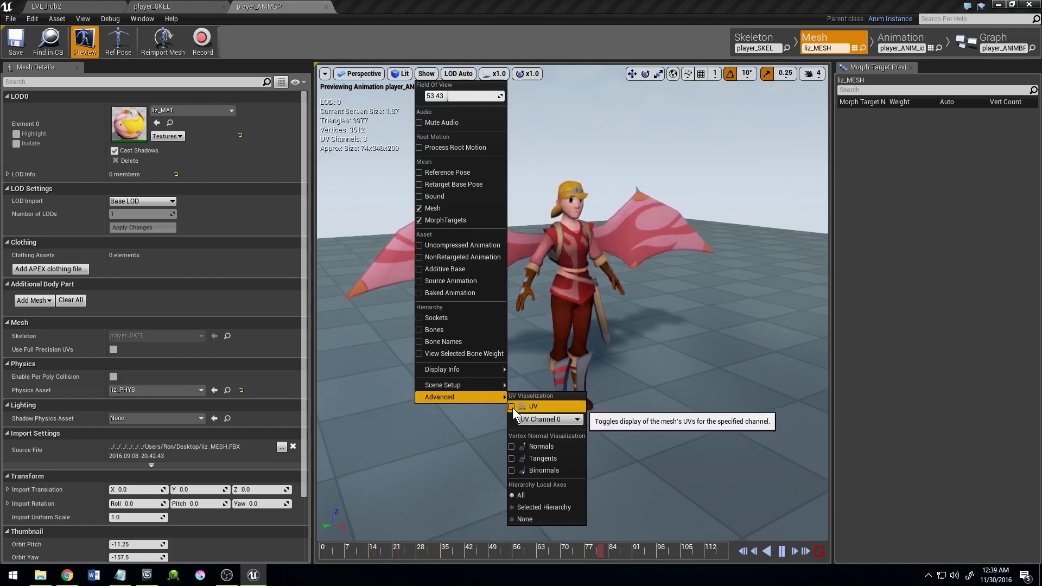
Step: Enable the UV overlay on liz_MESH and cycle channels 1, 2, 0, ending on Channel 1
{"action": "left_click", "coordinate": [512, 407]}
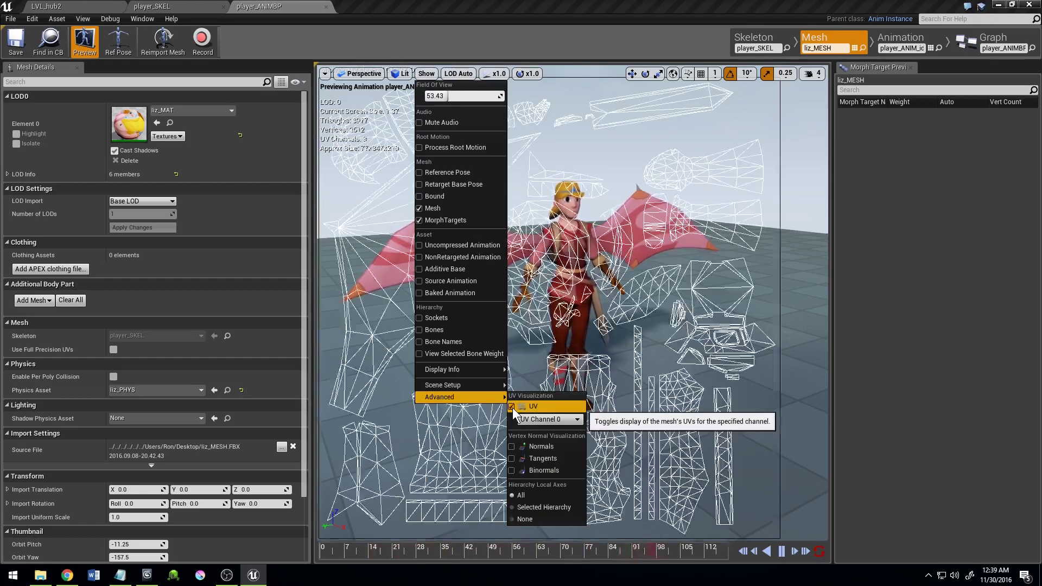
{"action": "left_click", "coordinate": [572, 421]}
{"action": "left_click", "coordinate": [564, 437]}
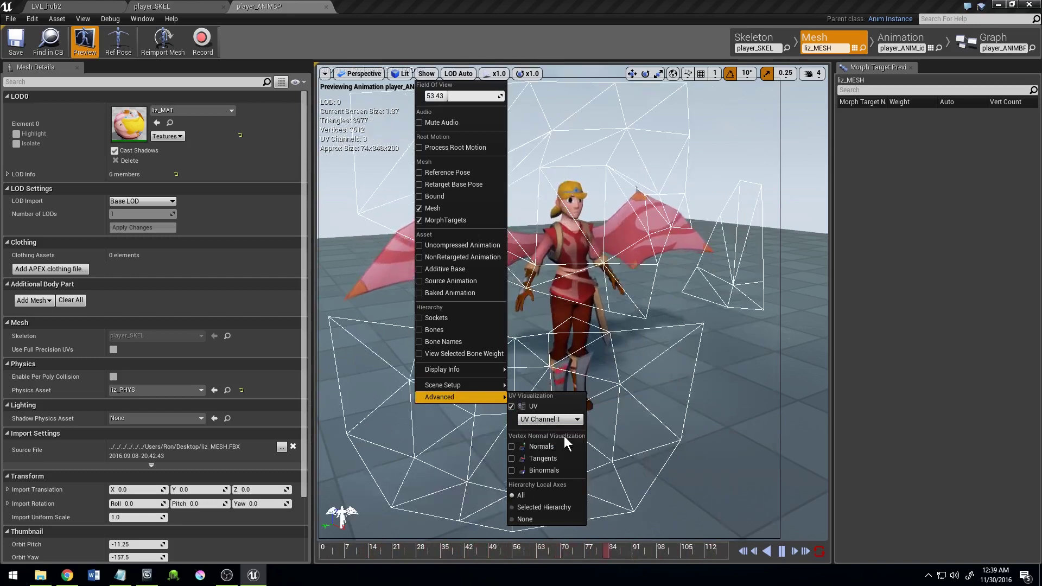
{"action": "left_click", "coordinate": [573, 420]}
{"action": "left_click", "coordinate": [560, 444]}
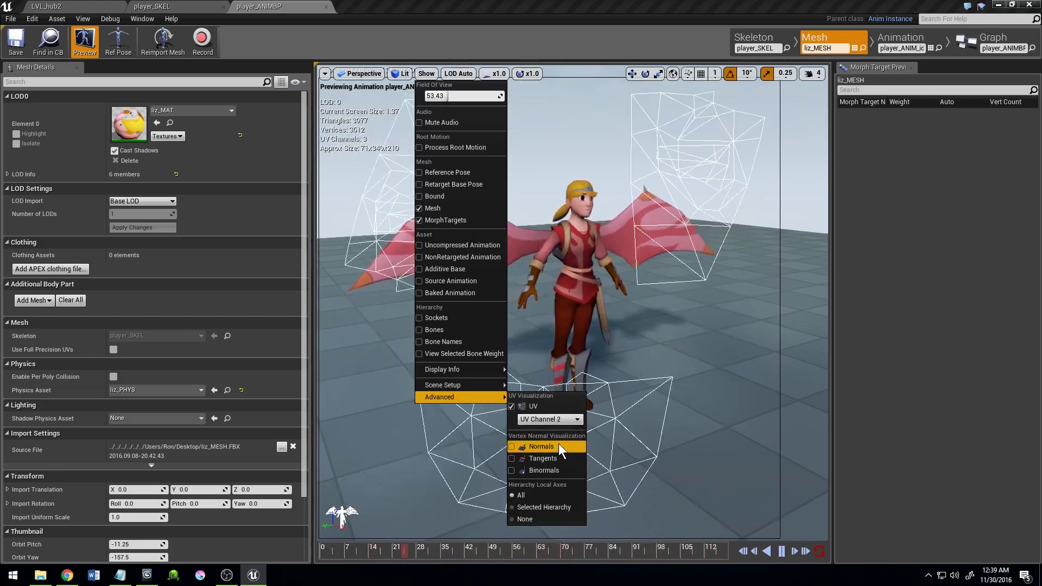
{"action": "left_click", "coordinate": [572, 418]}
{"action": "left_click", "coordinate": [569, 429]}
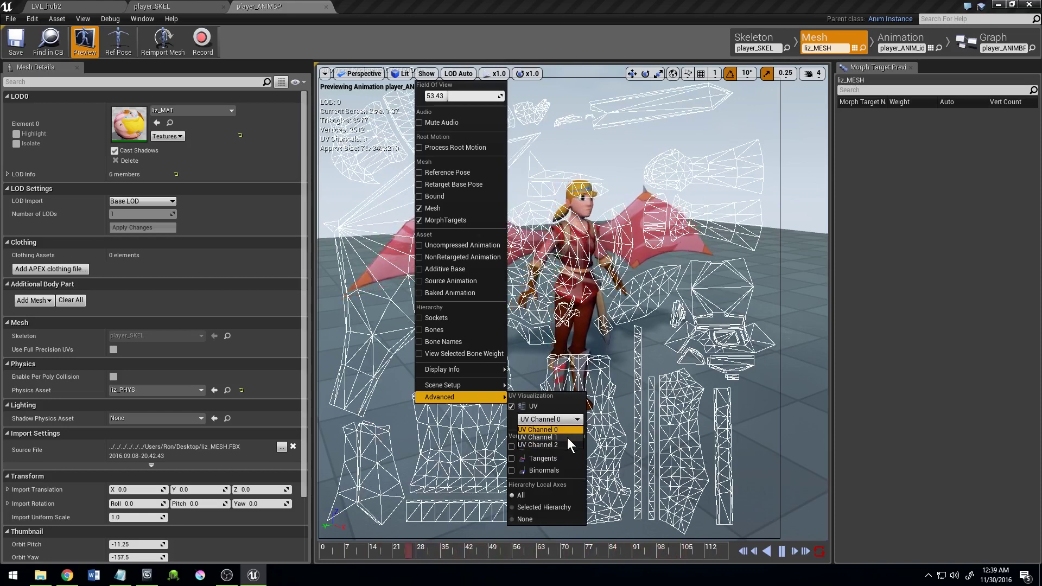
{"action": "left_click", "coordinate": [567, 437]}
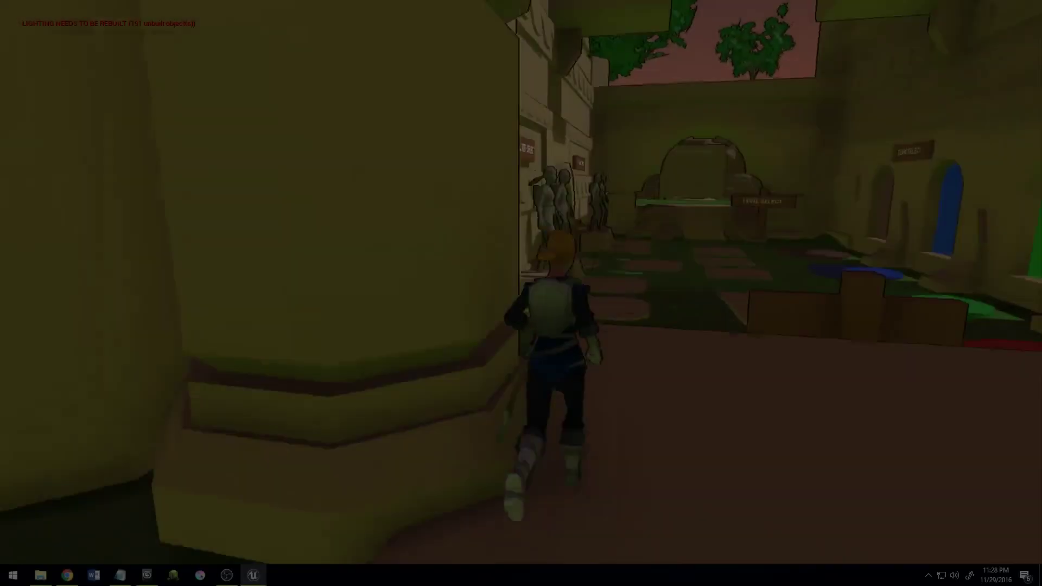
Step: Run past Character Select and through Credits, climb the wall, then head to Match Settings
{"action": "key", "text": "w"}
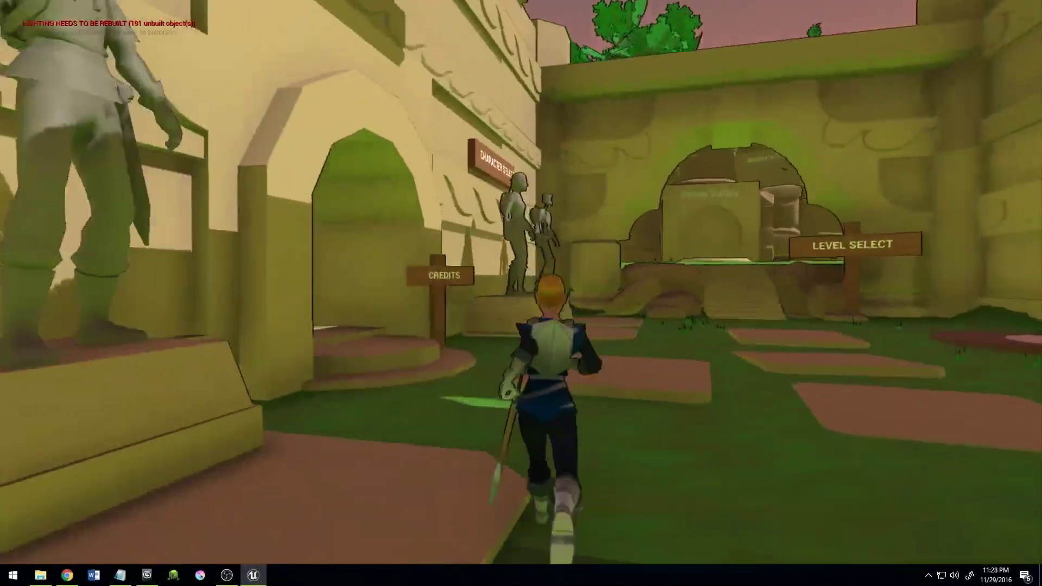
{"action": "key", "text": "w"}
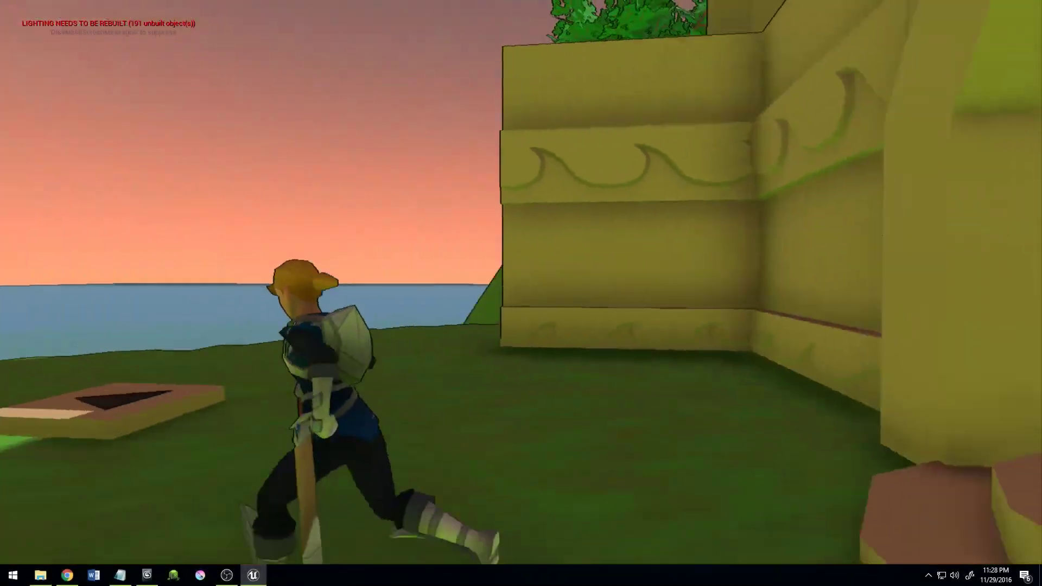
{"action": "key", "text": "w"}
{"action": "key", "text": "space"}
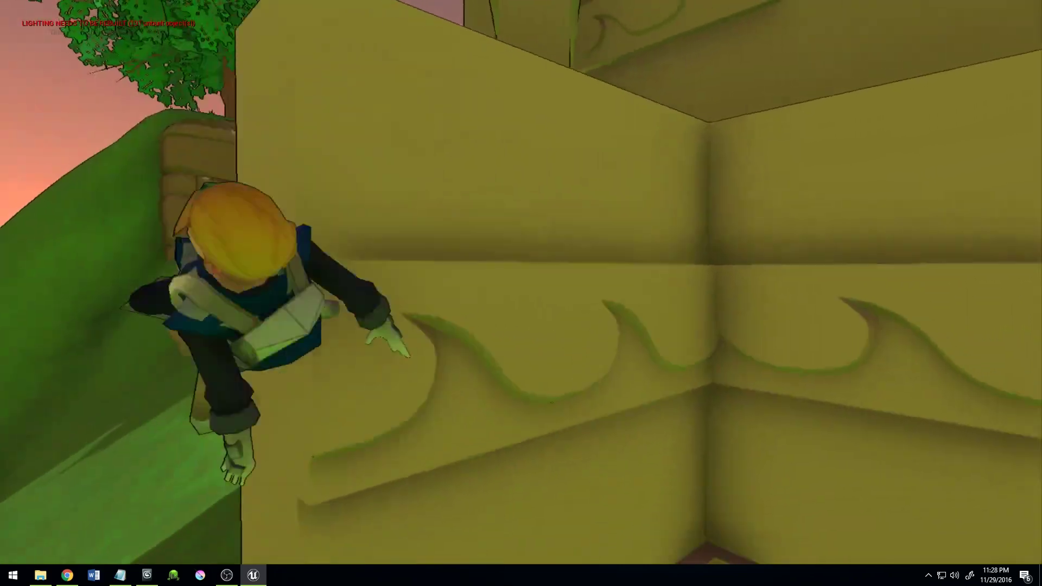
{"action": "key", "text": "w"}
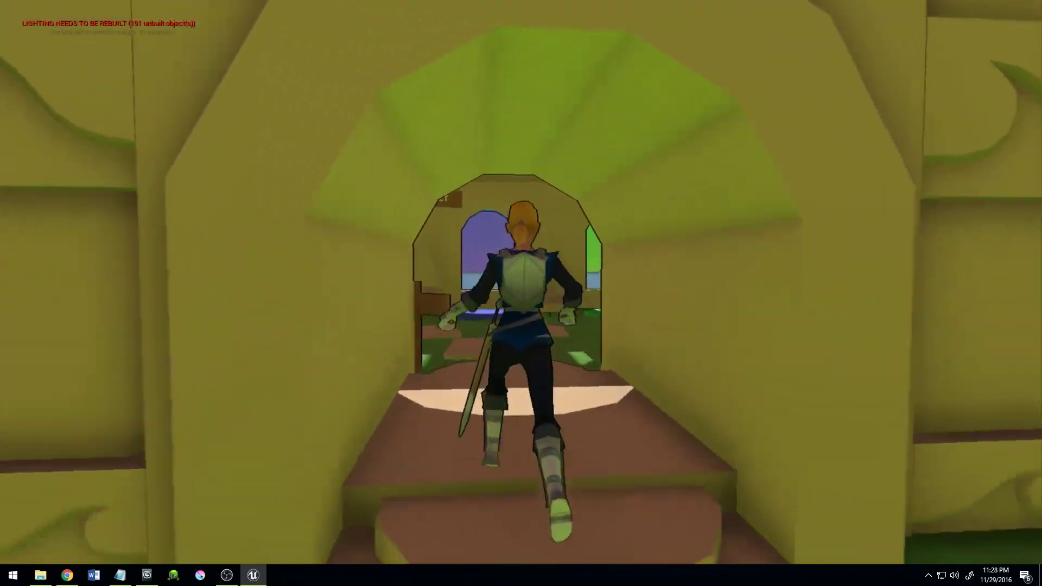
{"action": "key", "text": "w"}
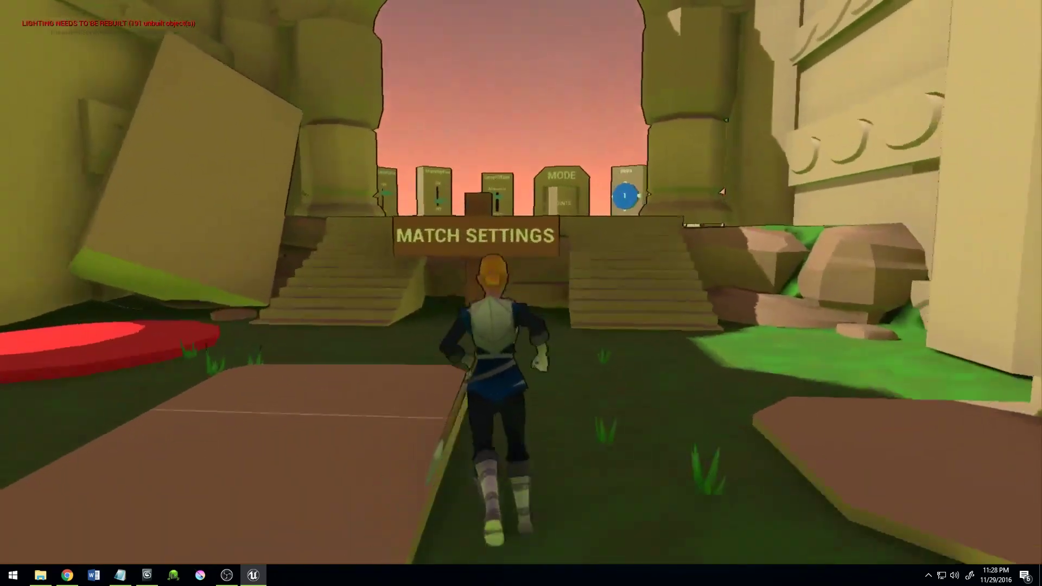
{"action": "key", "text": "w"}
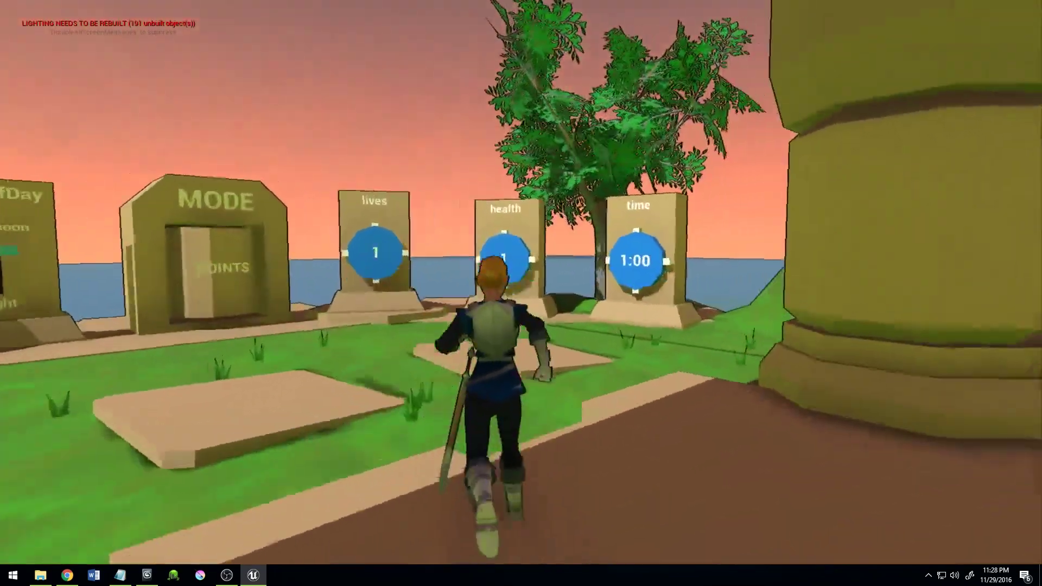
Step: Run through Level Select toward The Arena arch, then jump and glide to a ledge
{"action": "key", "text": "w"}
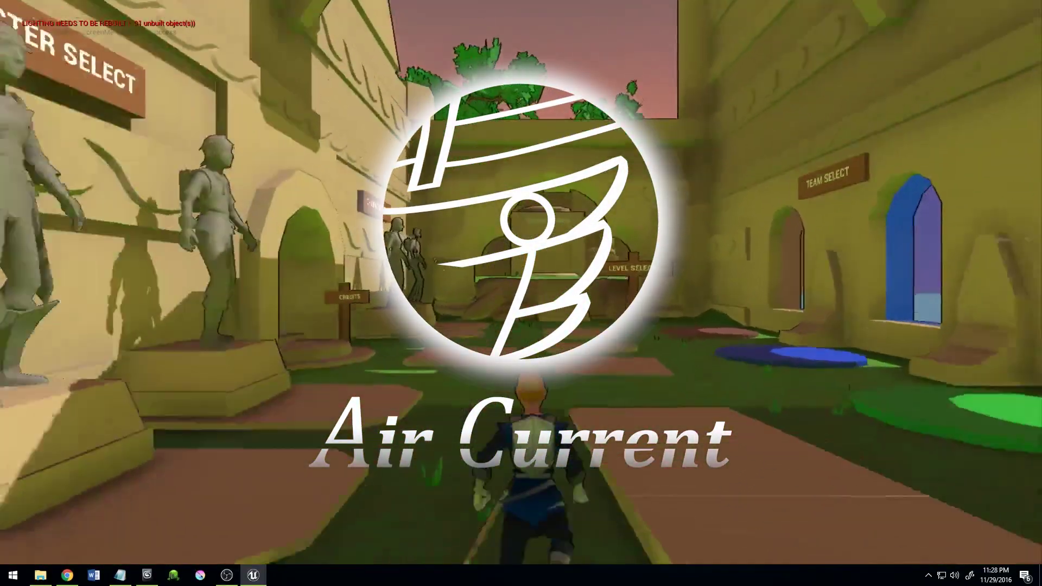
{"action": "key", "text": "w"}
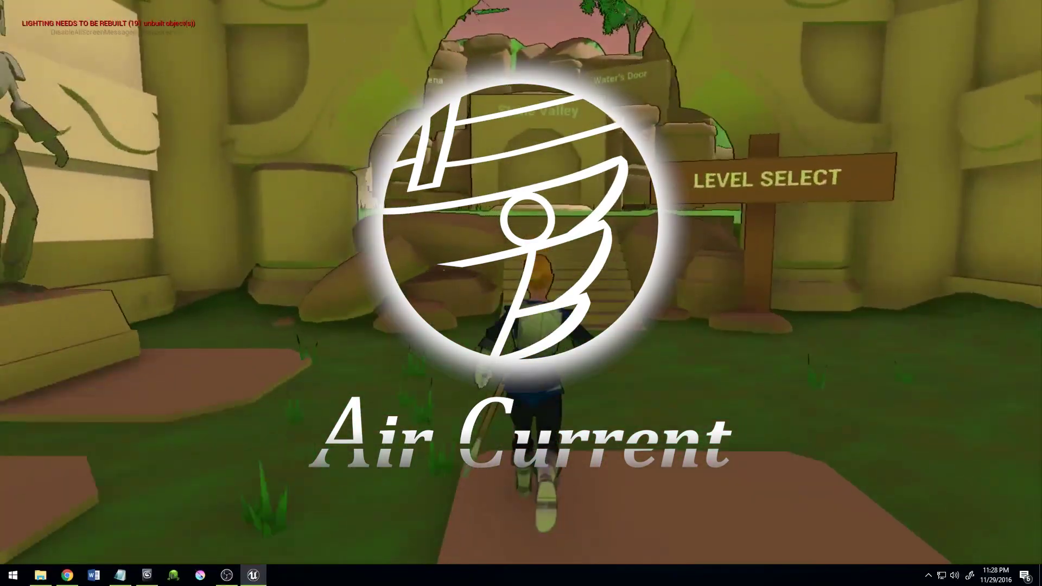
{"action": "key", "text": "w"}
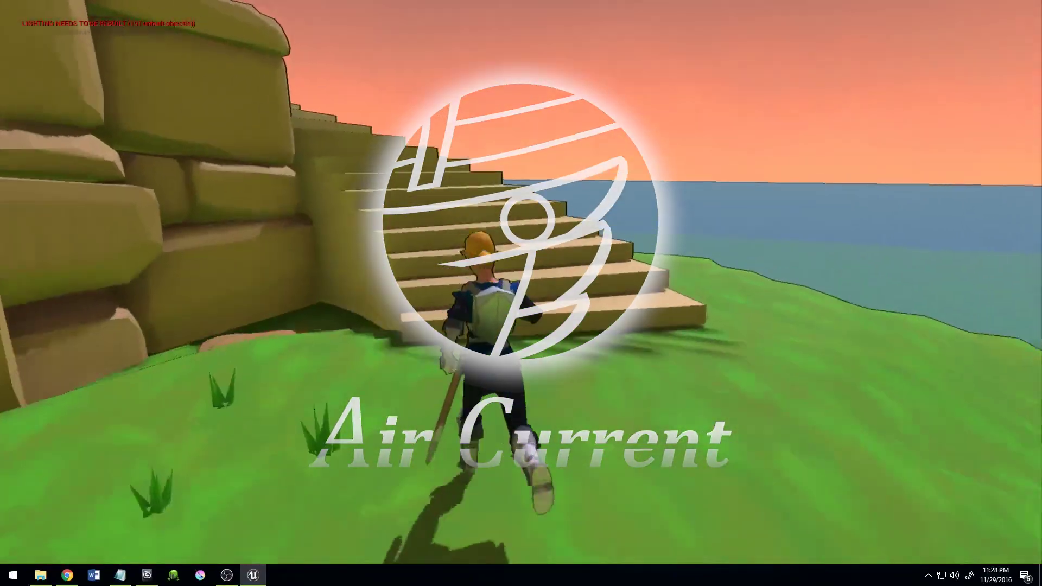
{"action": "key", "text": "w"}
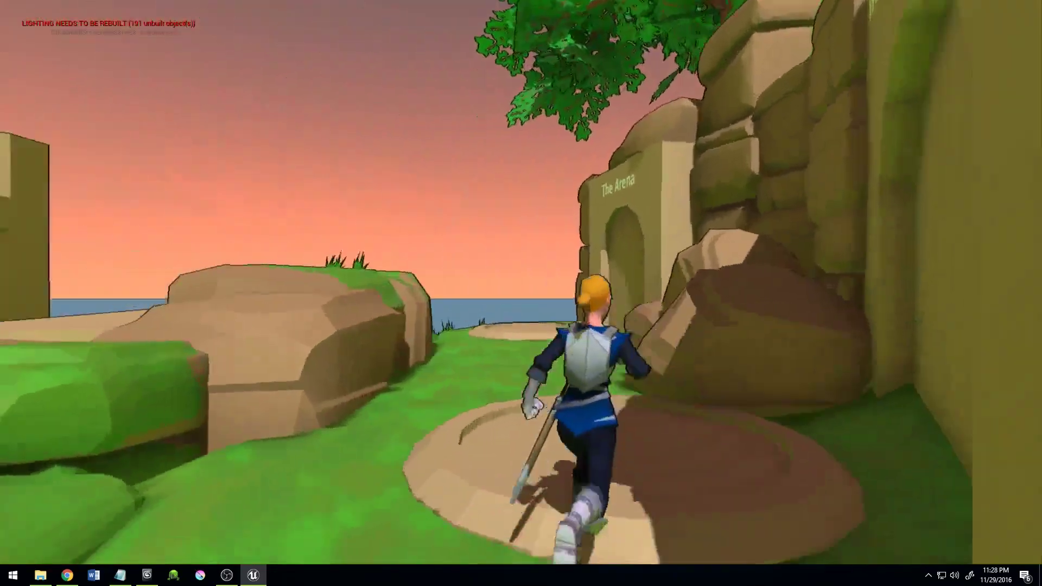
{"action": "key", "text": "w"}
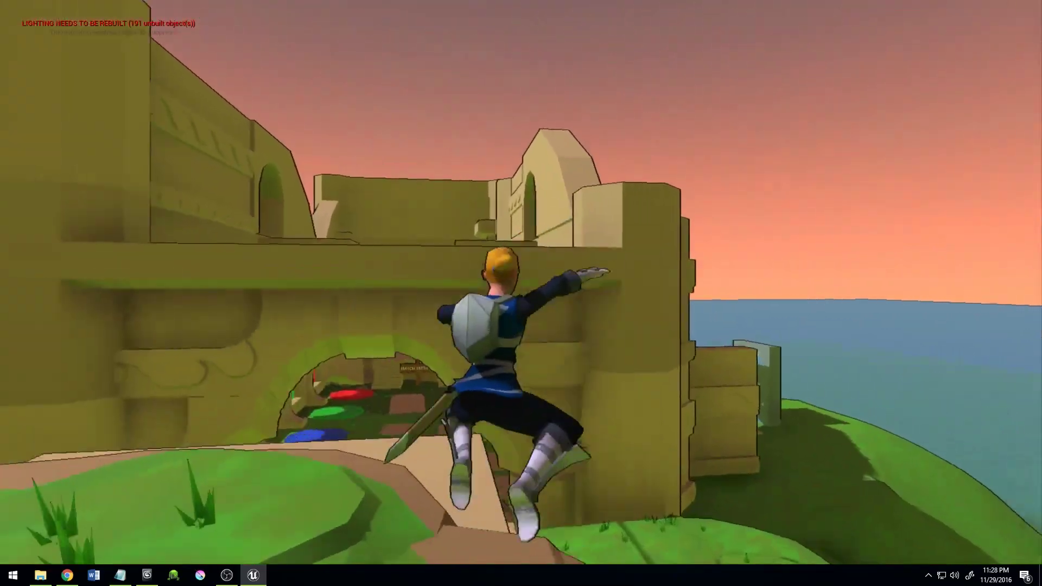
{"action": "key", "text": "w"}
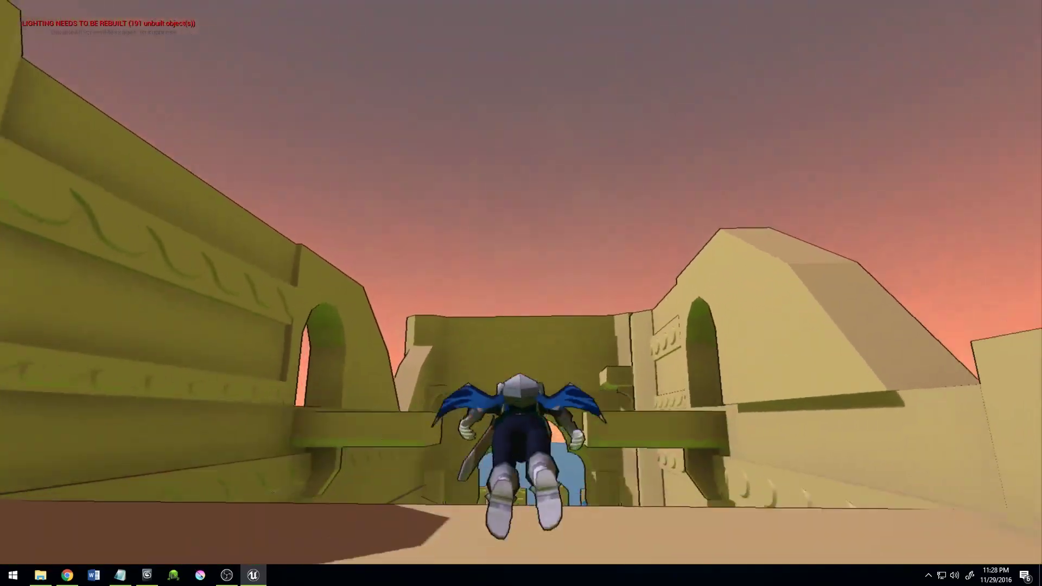
{"action": "key", "text": "space"}
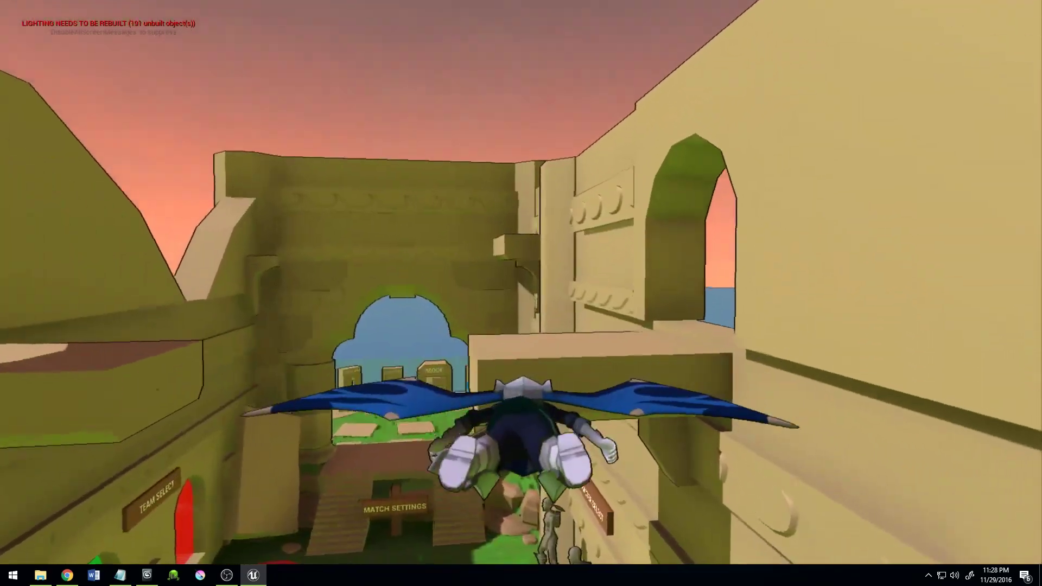